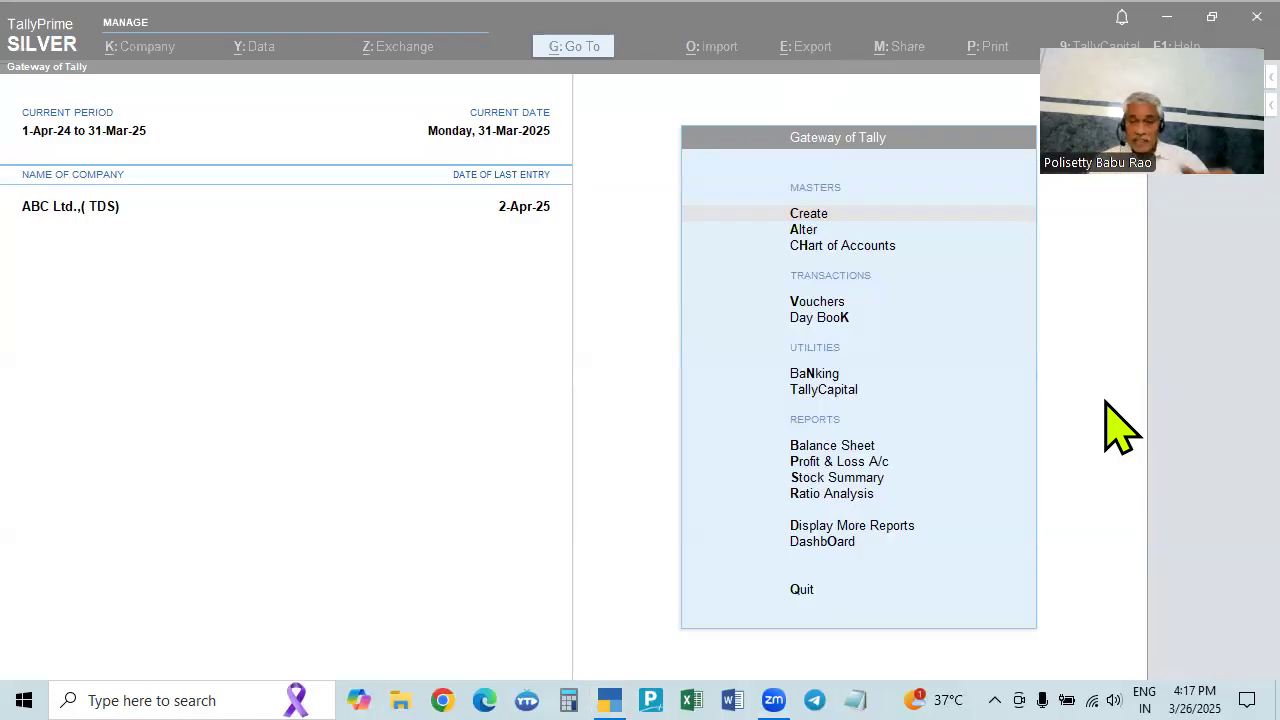
click(462, 449)
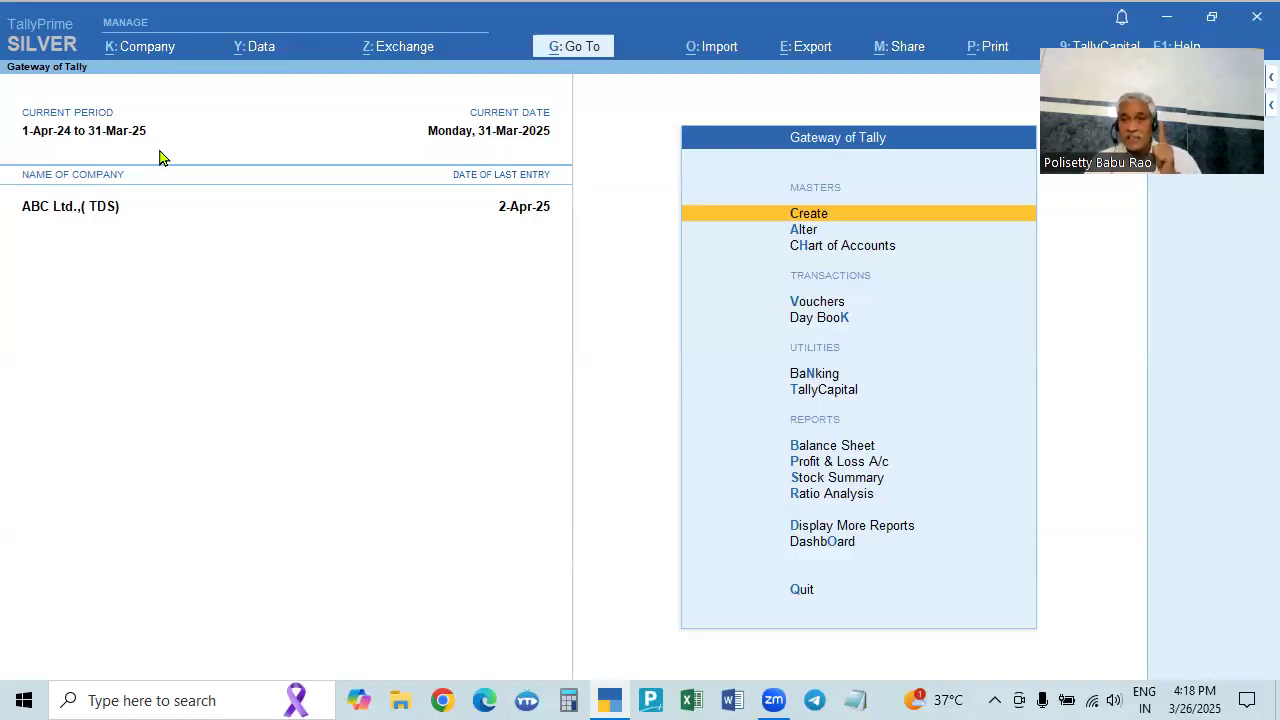
key(Return)
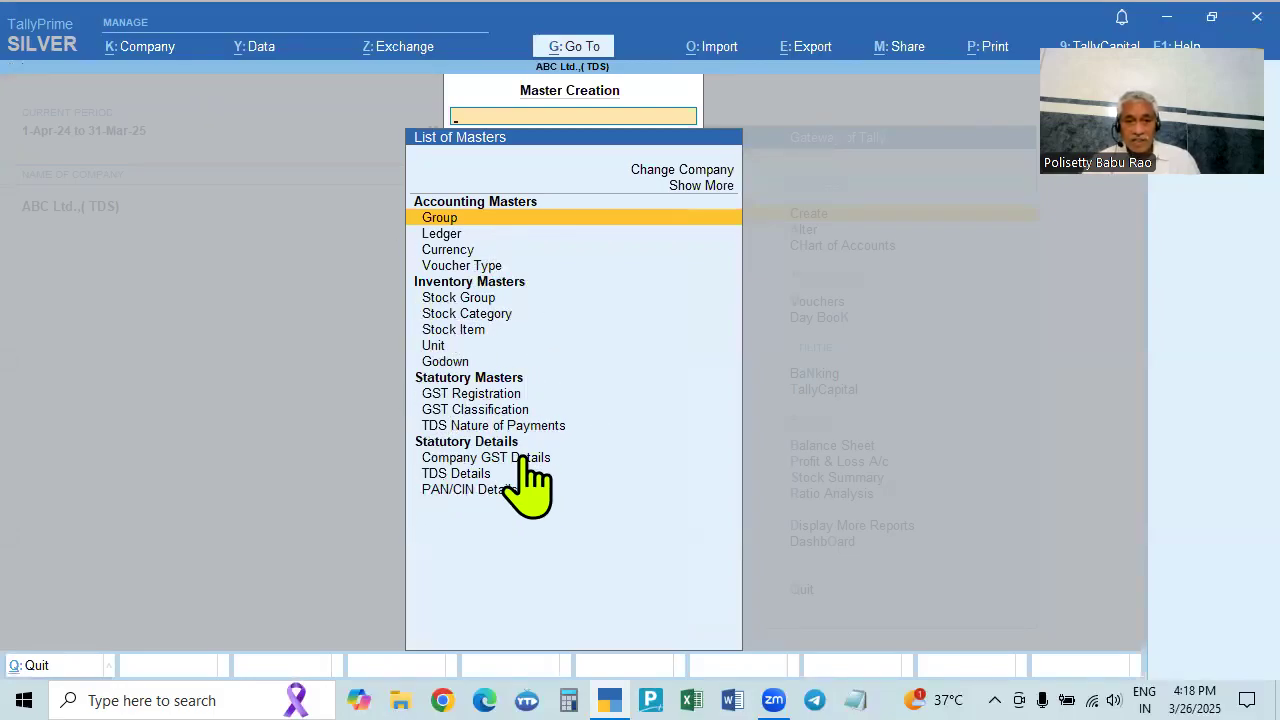
key(Escape)
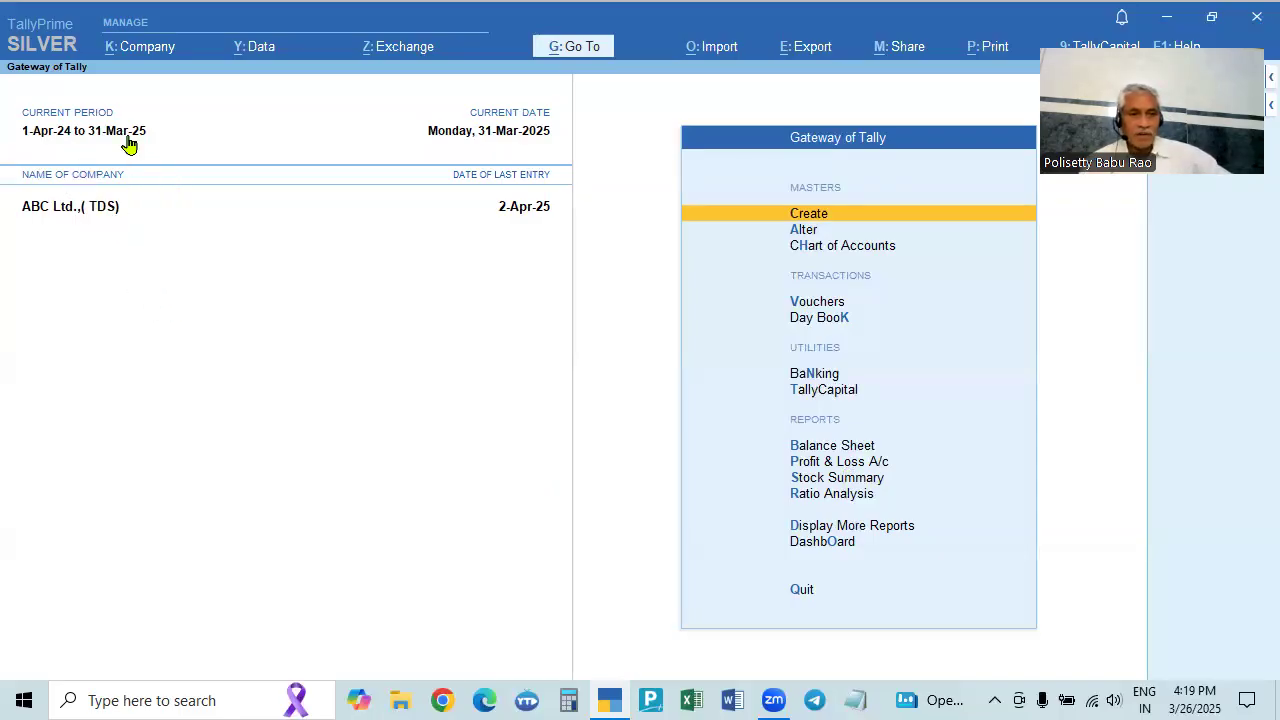
- Open the company's Balance Sheet as at 31-Mar-25 and expand it to the detailed view
click(840, 448)
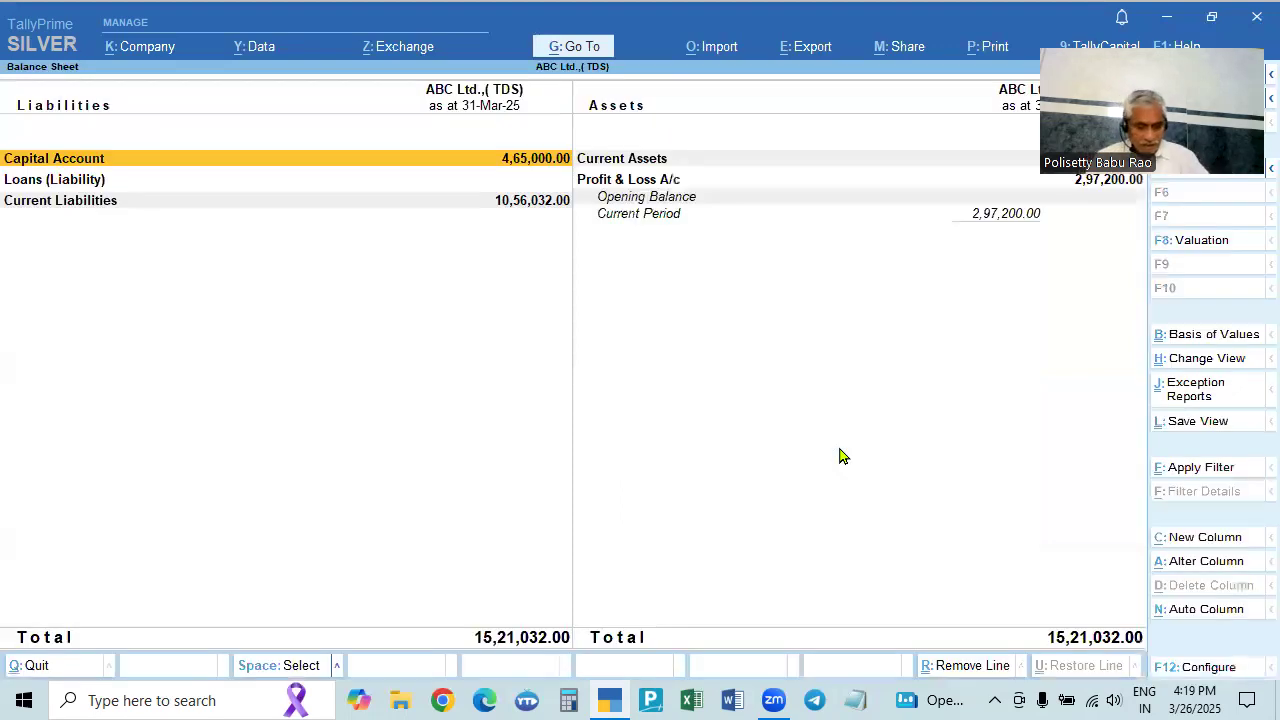
key(alt+F2)
key(Escape)
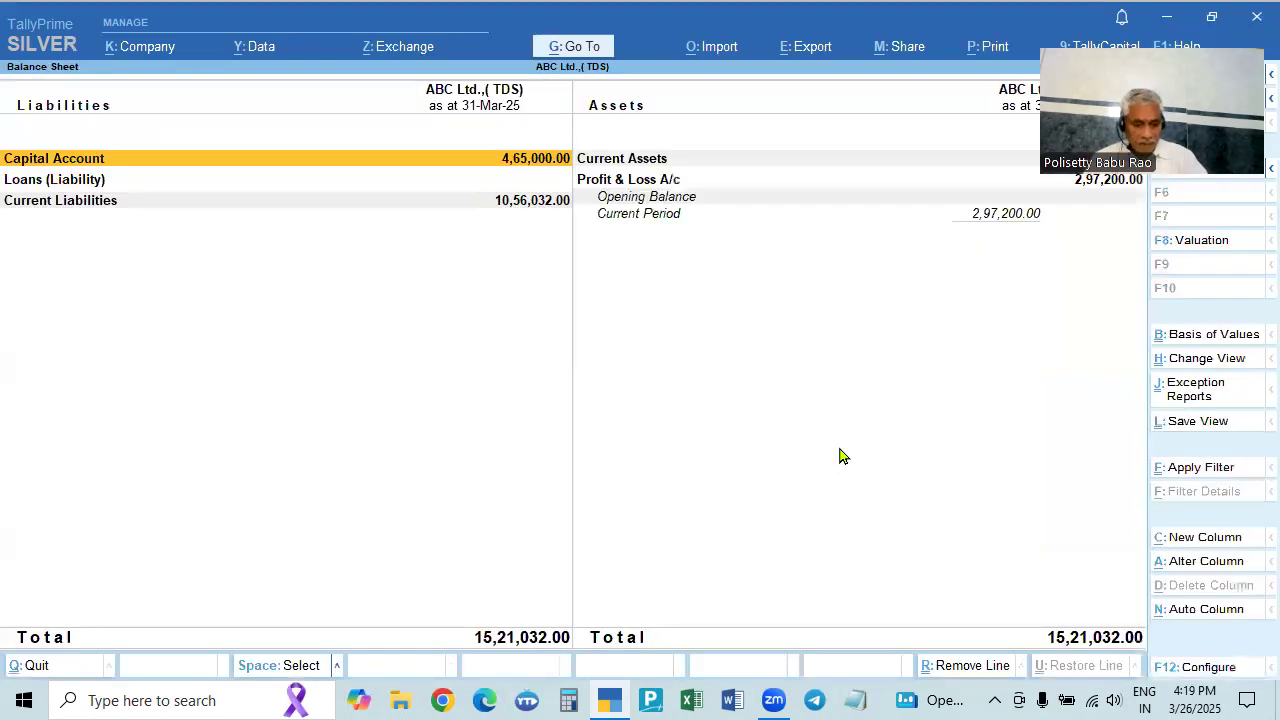
key(alt+F5)
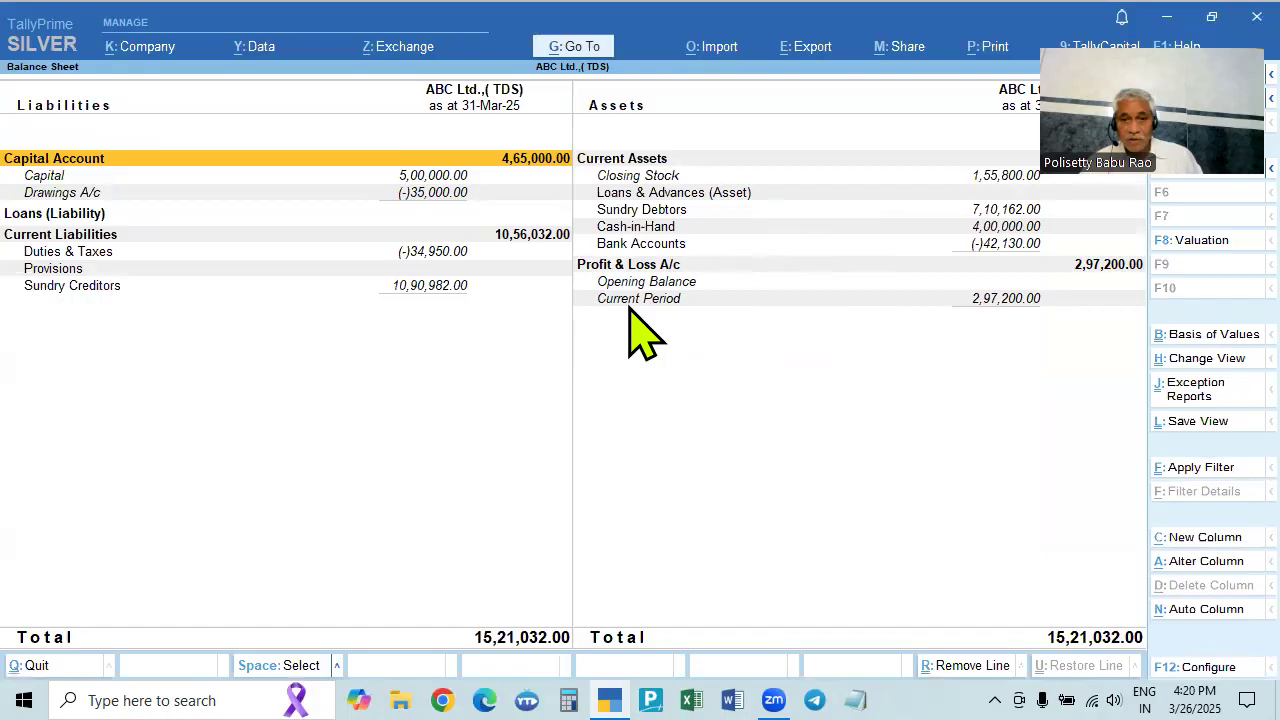
- Review the Profit & Loss A/c for the current period and return to the Gateway of Tally
key(Escape)
key(Down)
key(Return)
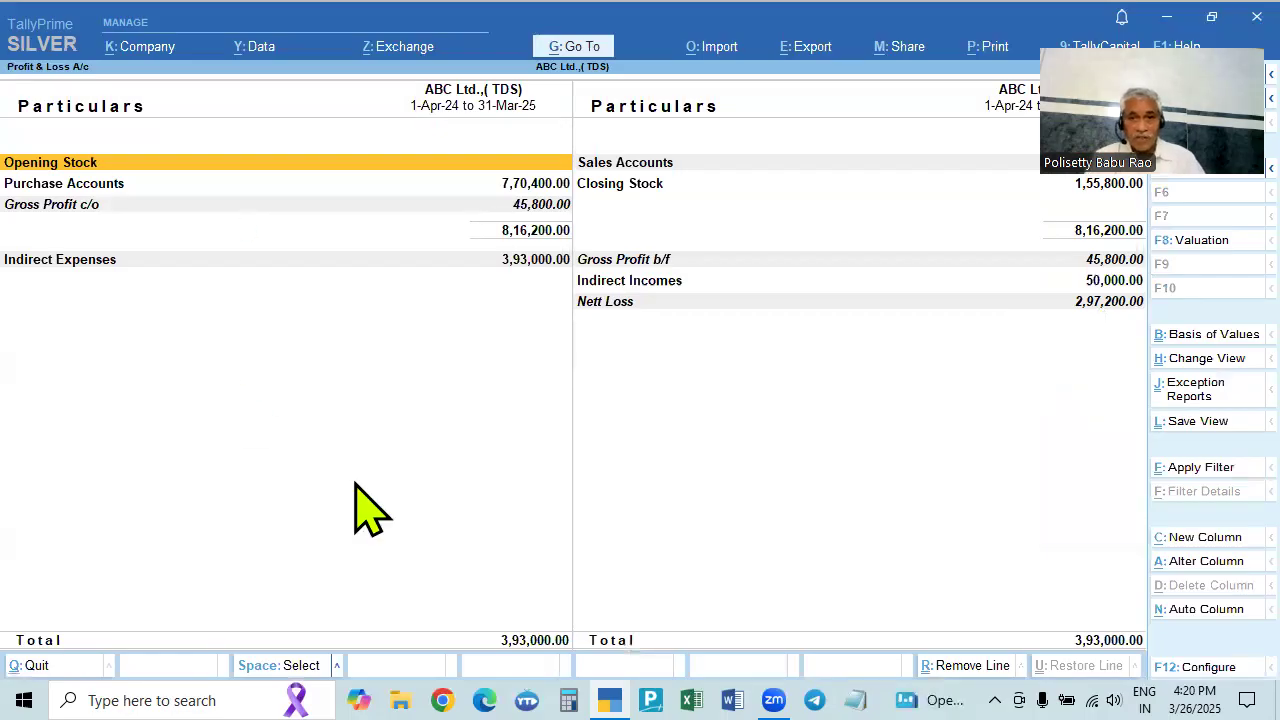
key(Escape)
- Reopen the Balance Sheet and open the Sundry Debtors group summary under Current Assets
key(Up)
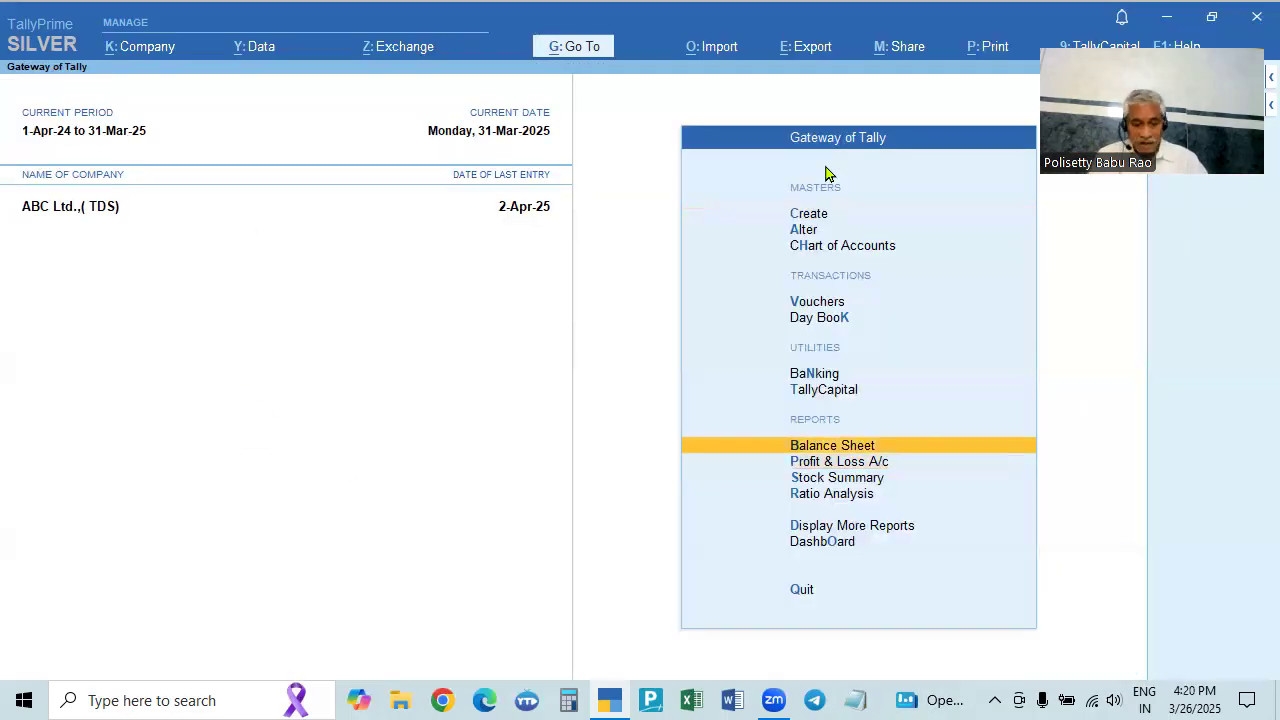
key(Return)
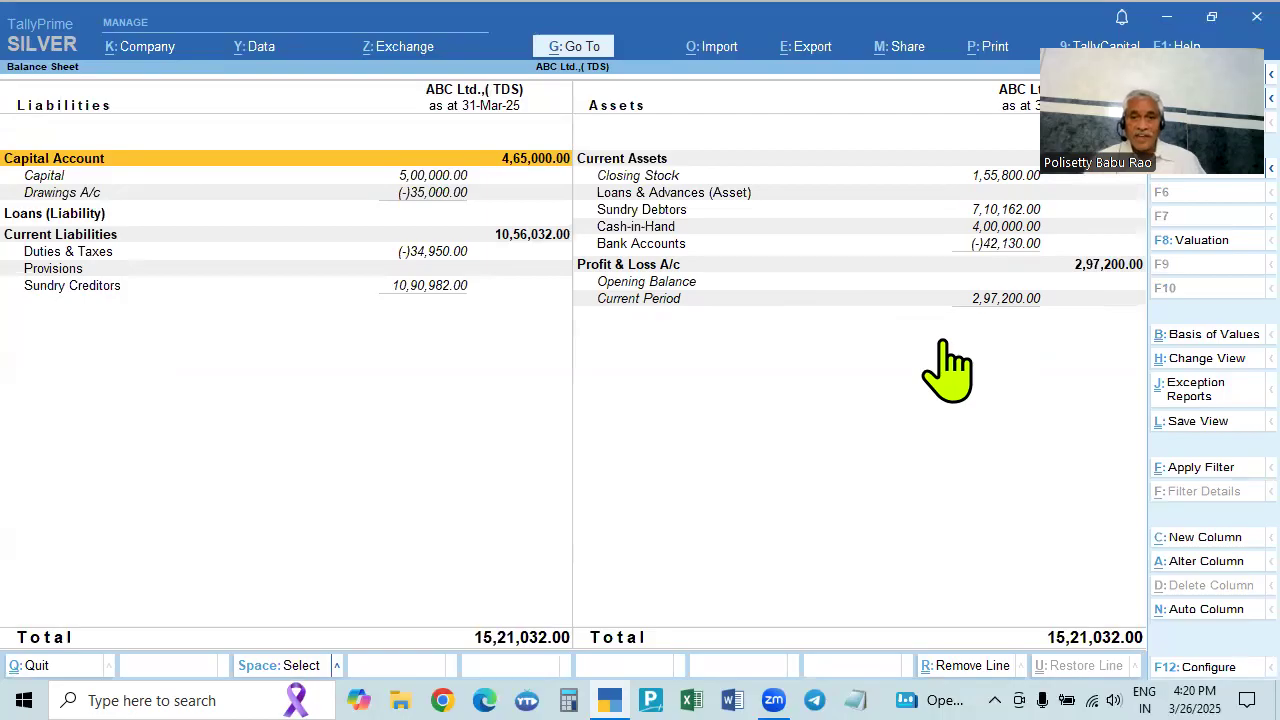
click(660, 212)
click(658, 215)
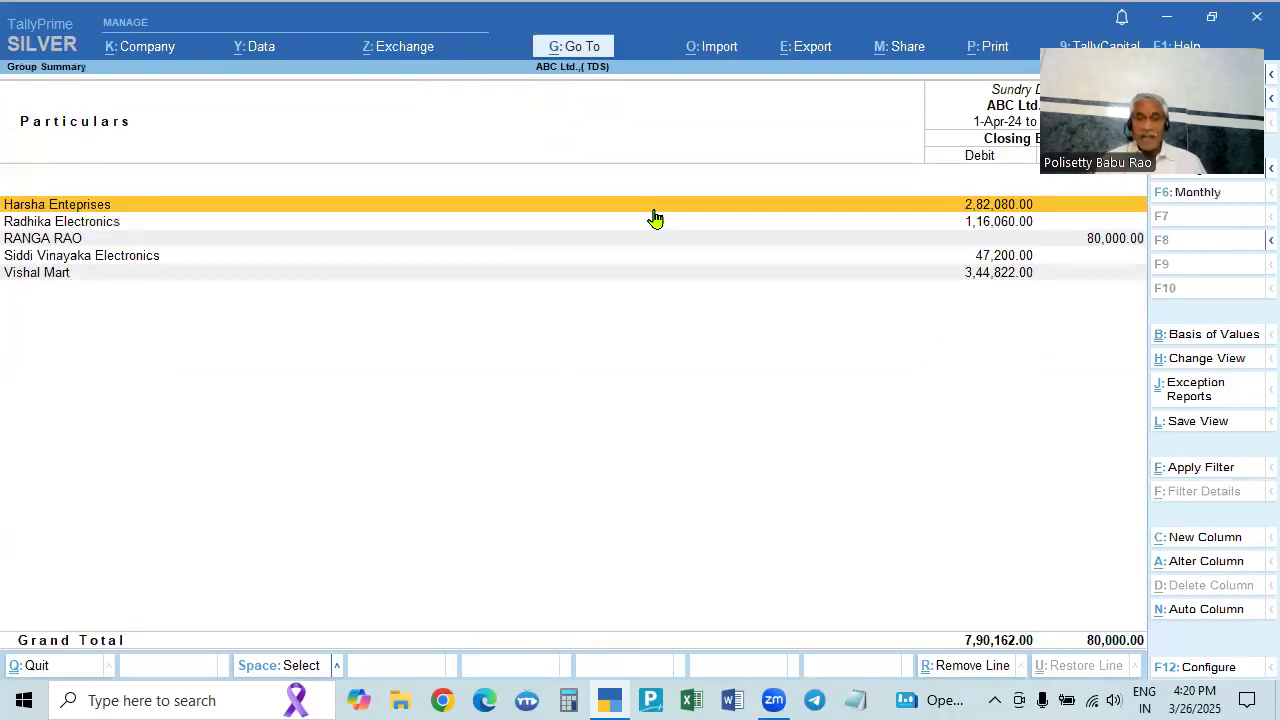
- Examine the closing balance of each party in the Sundry Debtors group summary
key(Down)
key(Down)
key(Down)
key(Down)
key(Up)
key(Up)
key(Up)
key(Up)
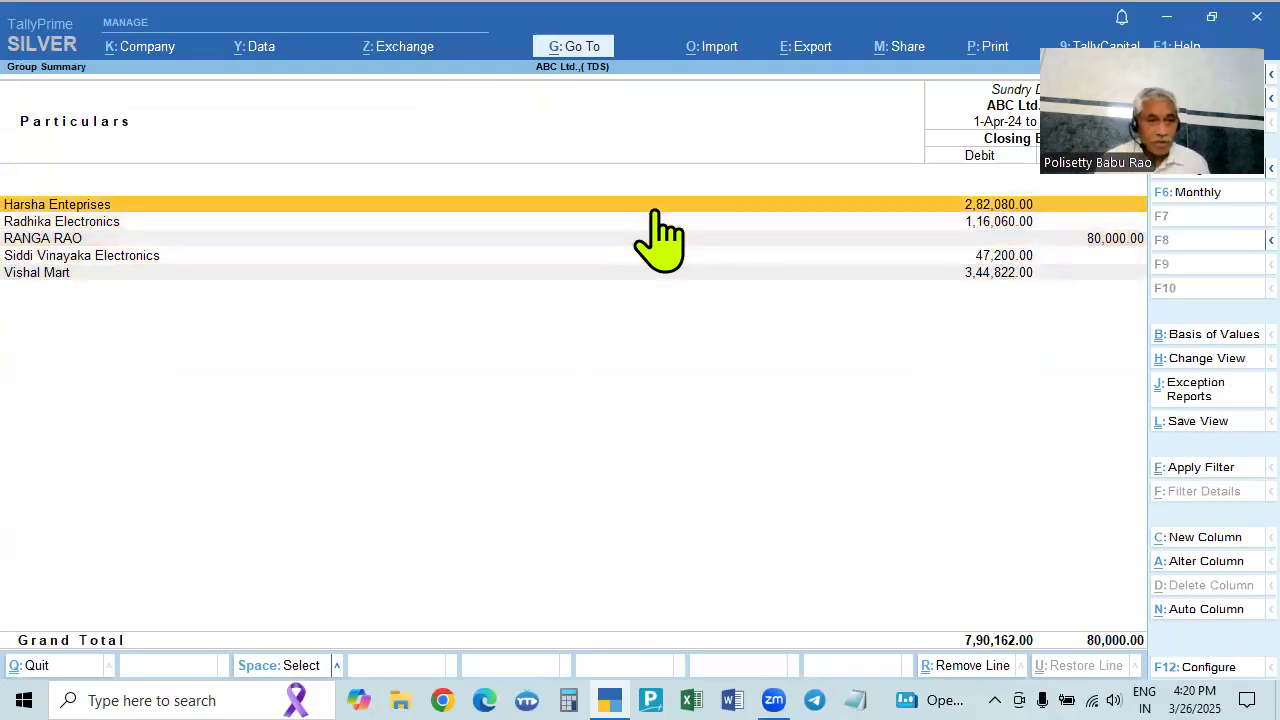
key(Down)
key(Up)
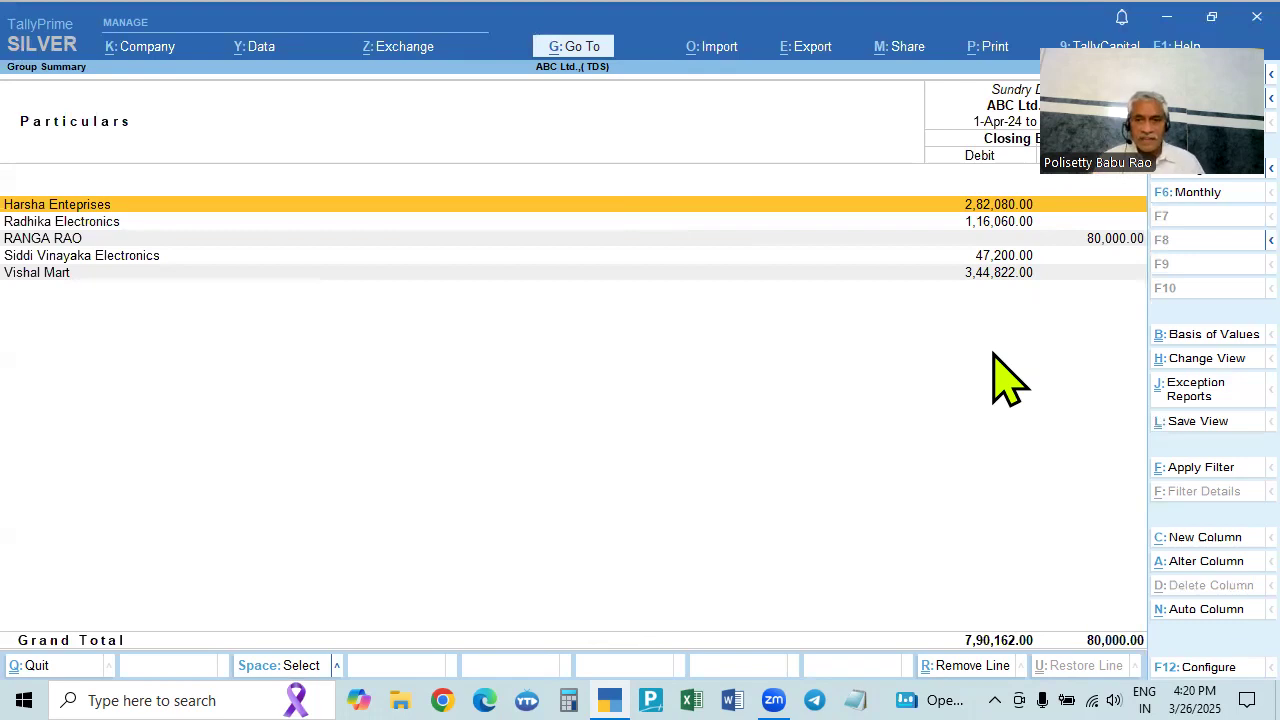
key(Down)
key(Down)
key(Down)
key(Up)
key(Up)
key(Up)
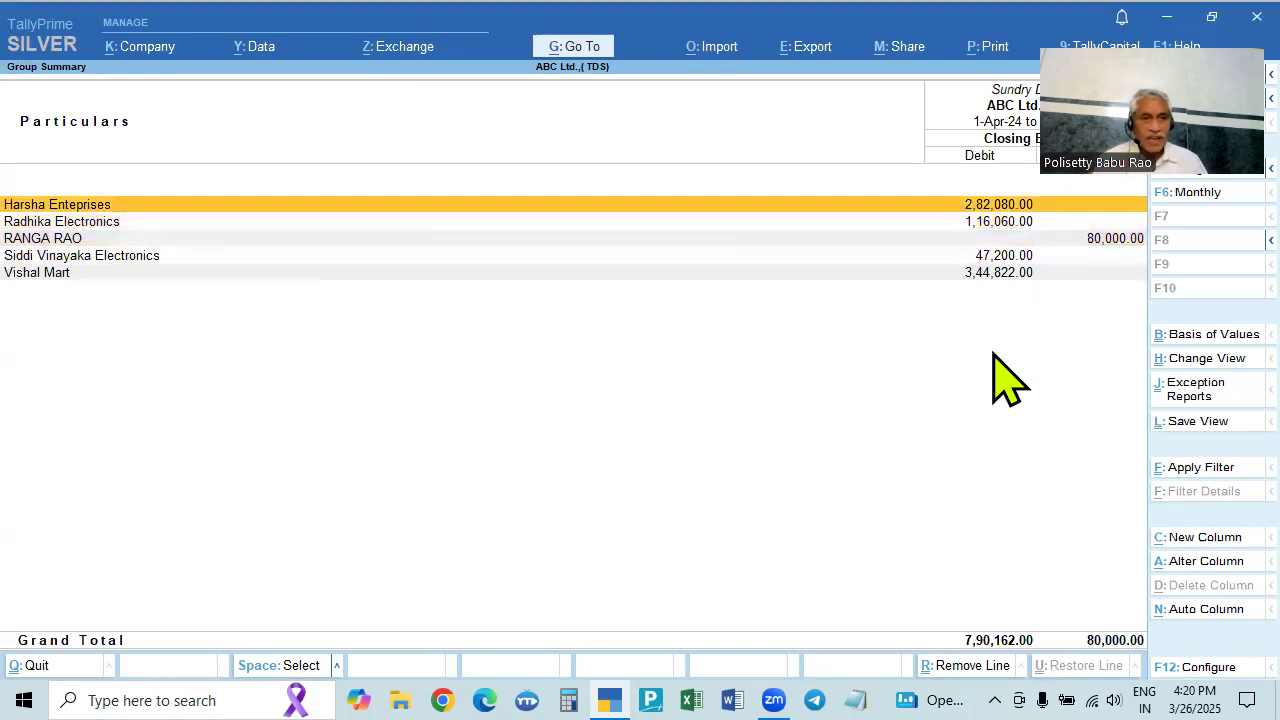
key(Down)
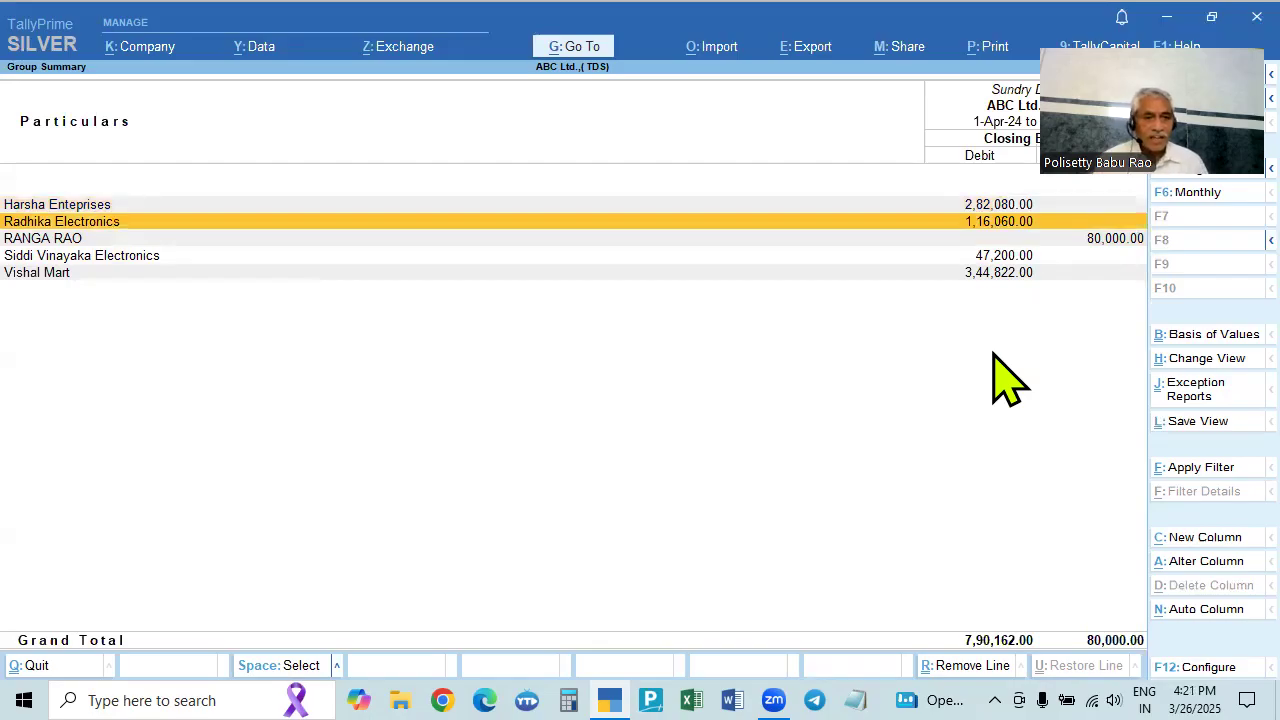
key(Down)
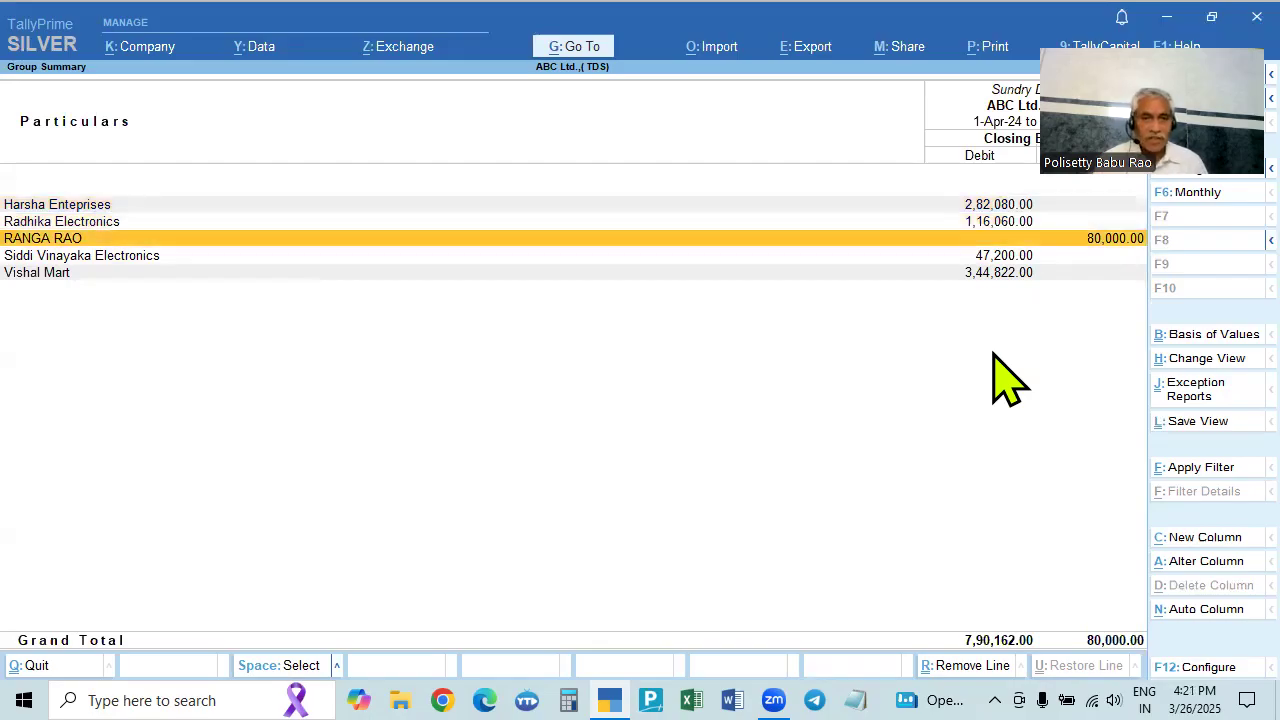
key(Down)
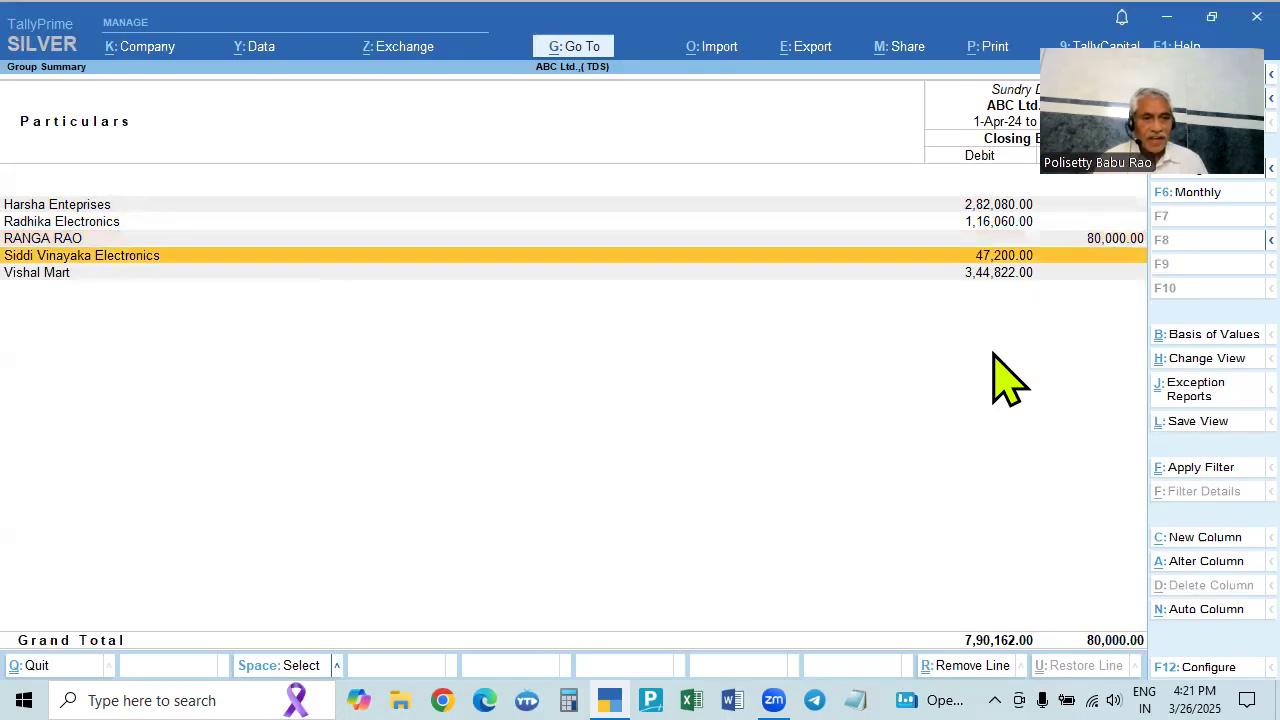
key(Down)
key(Up)
key(Up)
key(Up)
key(Up)
- View the monthly summary of the Sundry Debtors ledger with a credit balance and return to the group summary
key(Down)
key(Down)
key(Up)
key(Down)
key(Return)
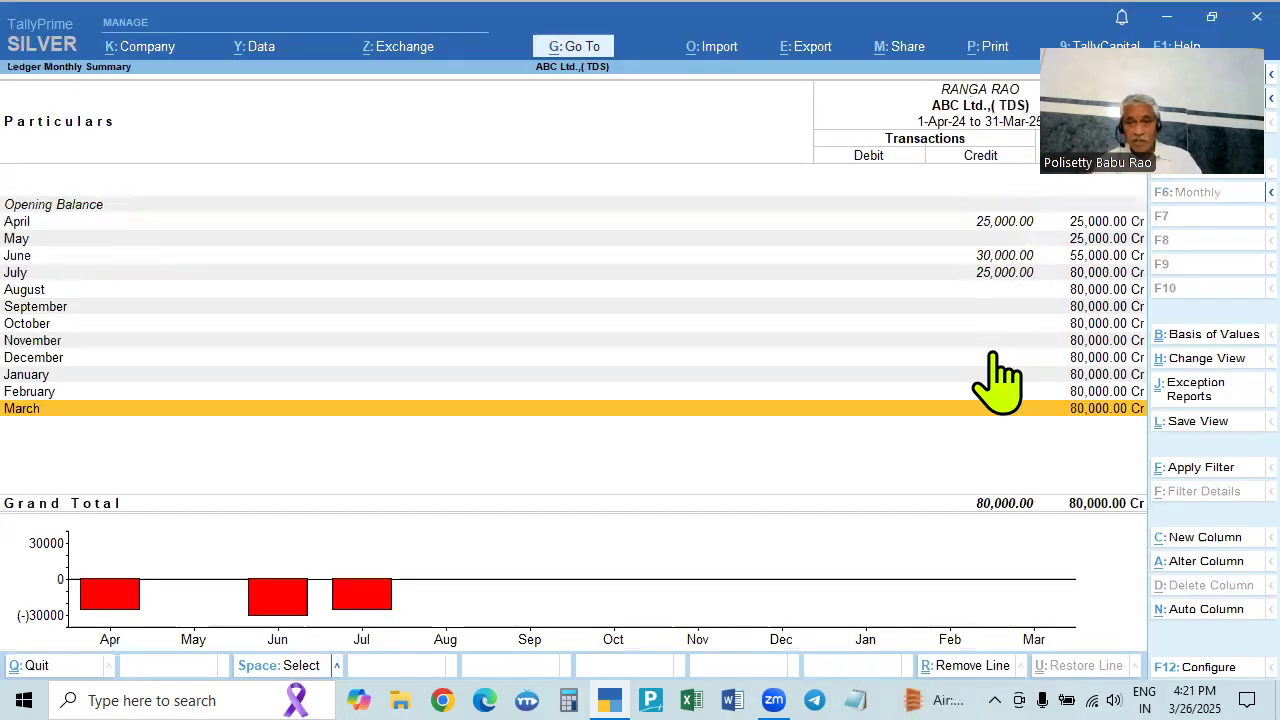
key(Escape)
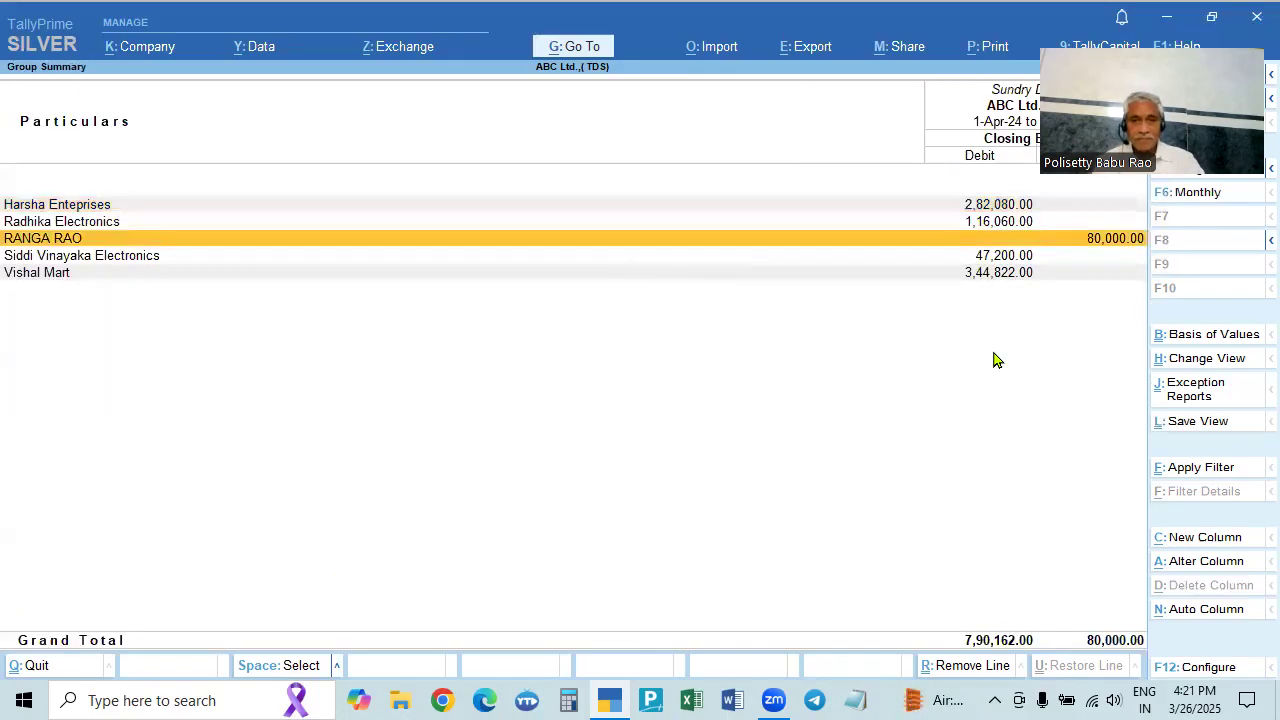
- Compare the closing balances of the first three Sundry Debtors parties and return to the Balance Sheet
key(Up)
key(Up)
key(Down)
key(Down)
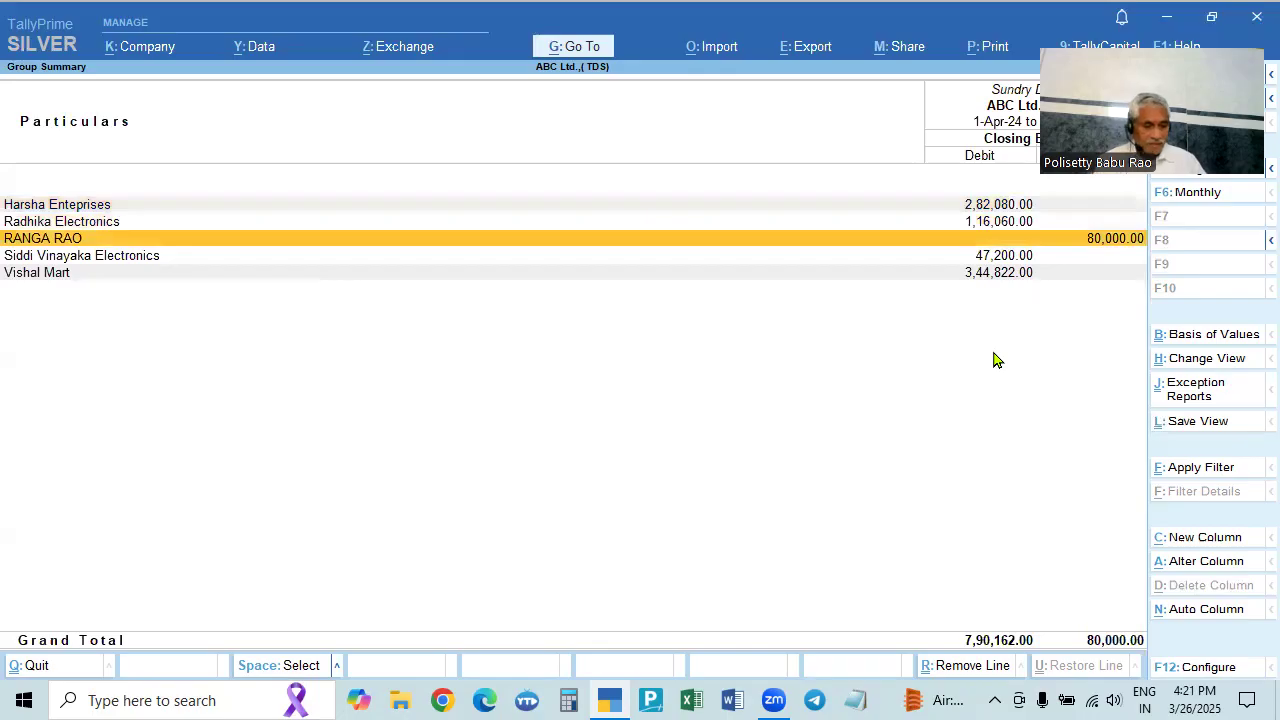
key(Up)
key(Up)
key(Down)
key(Down)
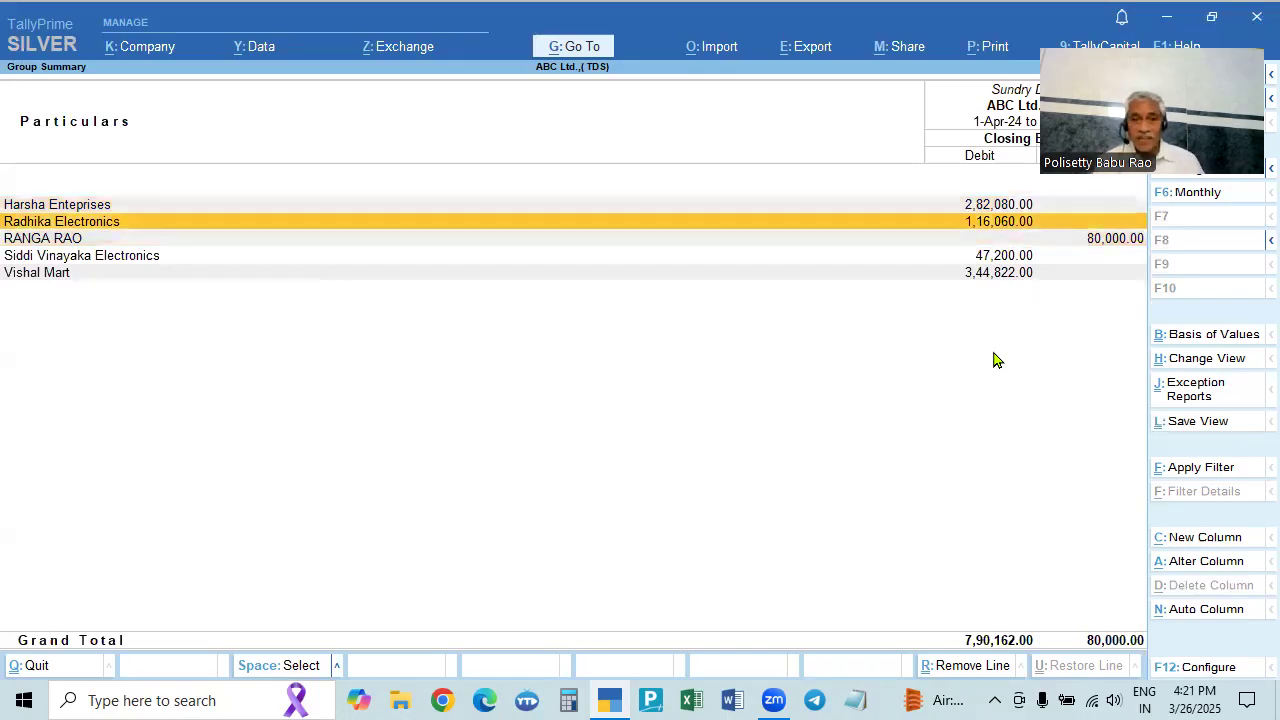
key(Escape)
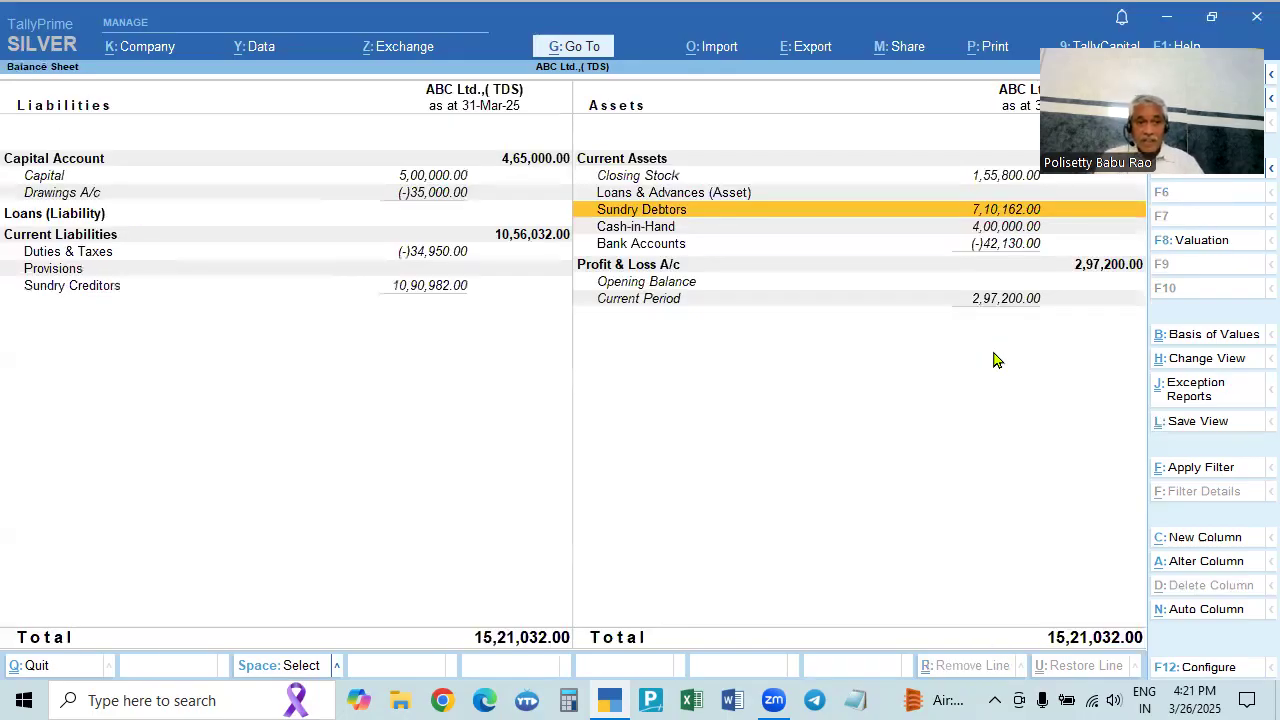
- Reopen the Balance Sheet in detailed view and open the Sundry Creditors group summary under Current Liabilities
key(Escape)
key(Return)
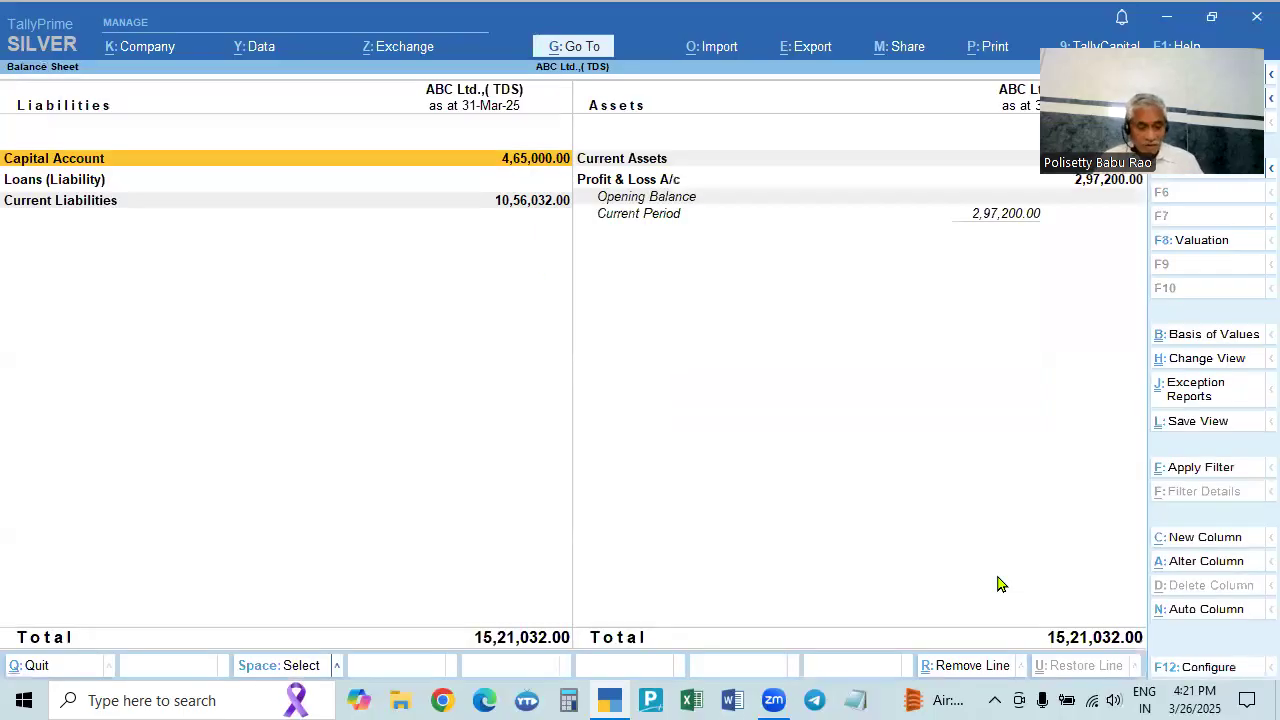
key(alt+F5)
key(Down)
key(Down)
key(Down)
key(Down)
key(Down)
key(Down)
key(Down)
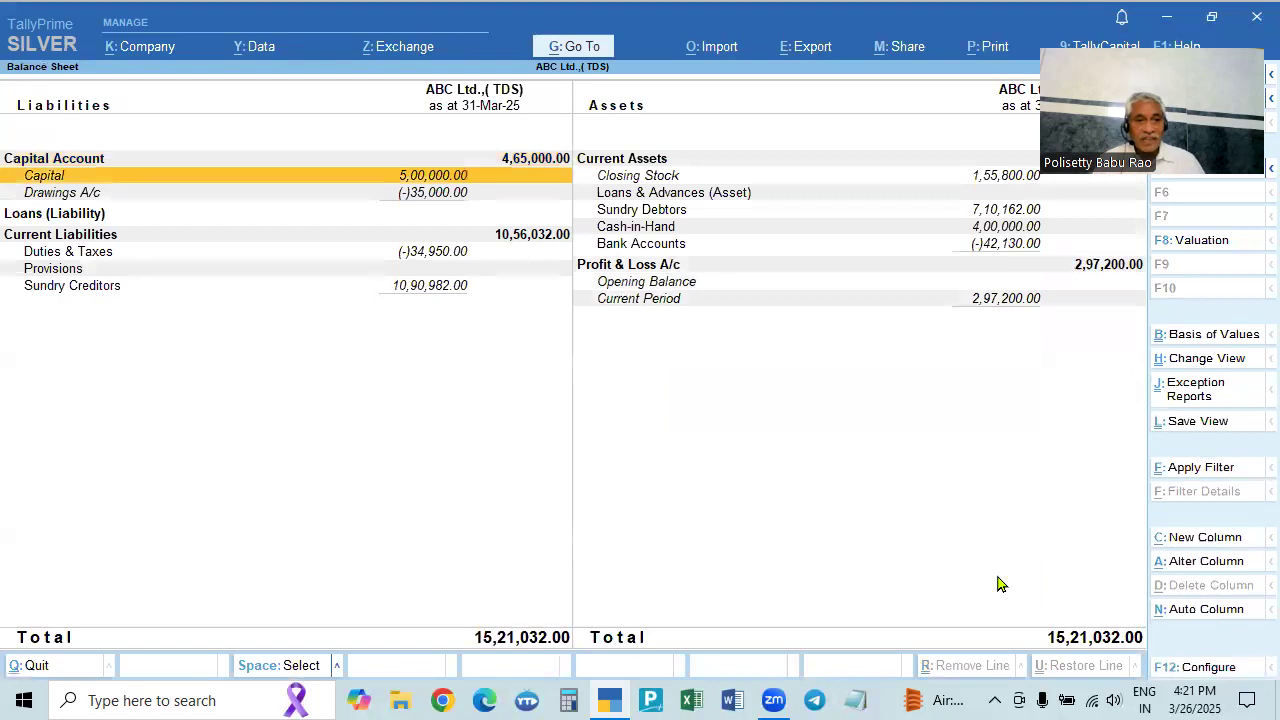
key(Return)
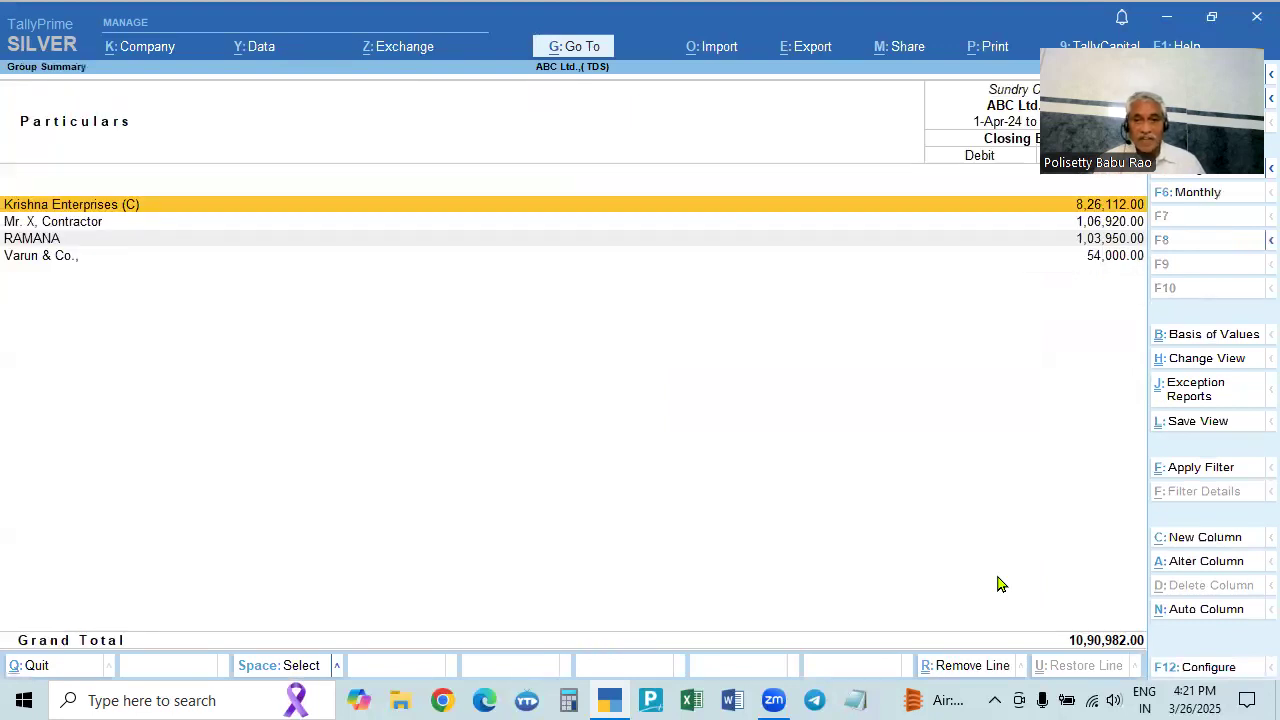
- Examine the closing balances of the parties in the Sundry Creditors group and return to the Gateway of Tally
key(Down)
key(Down)
key(Down)
key(Up)
key(Up)
key(Up)
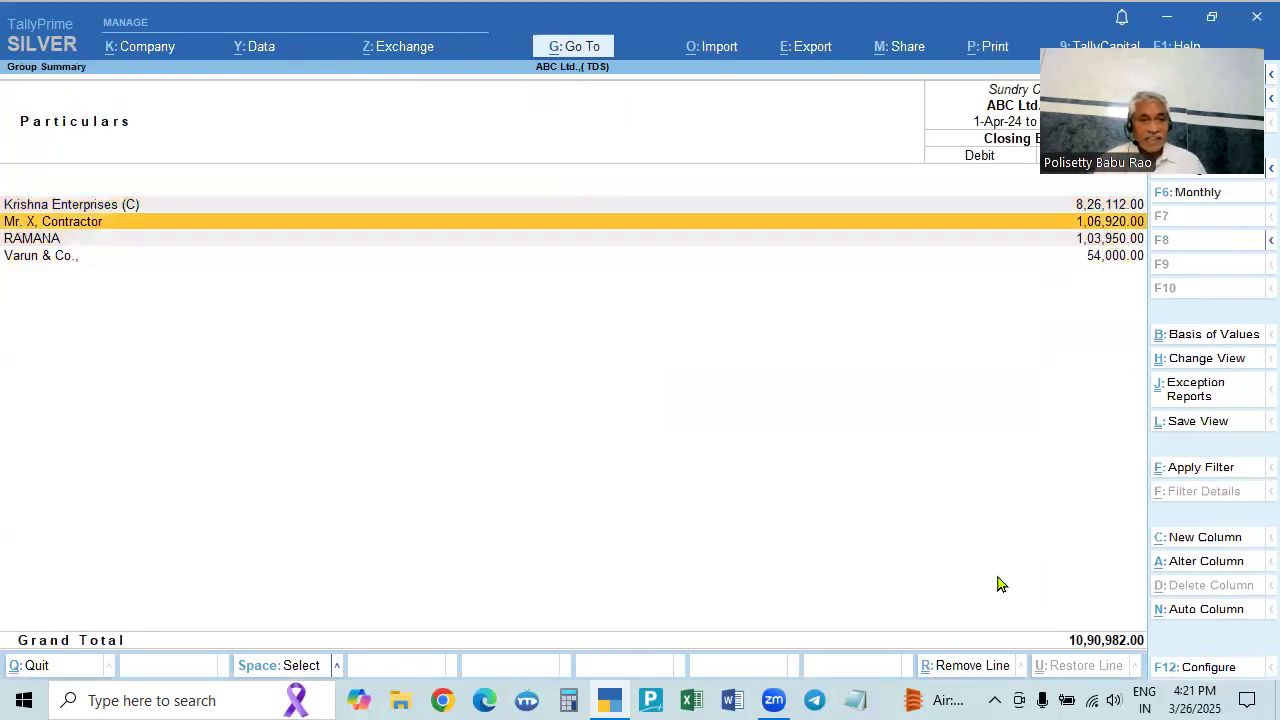
key(Down)
key(Down)
key(Down)
key(Up)
key(Up)
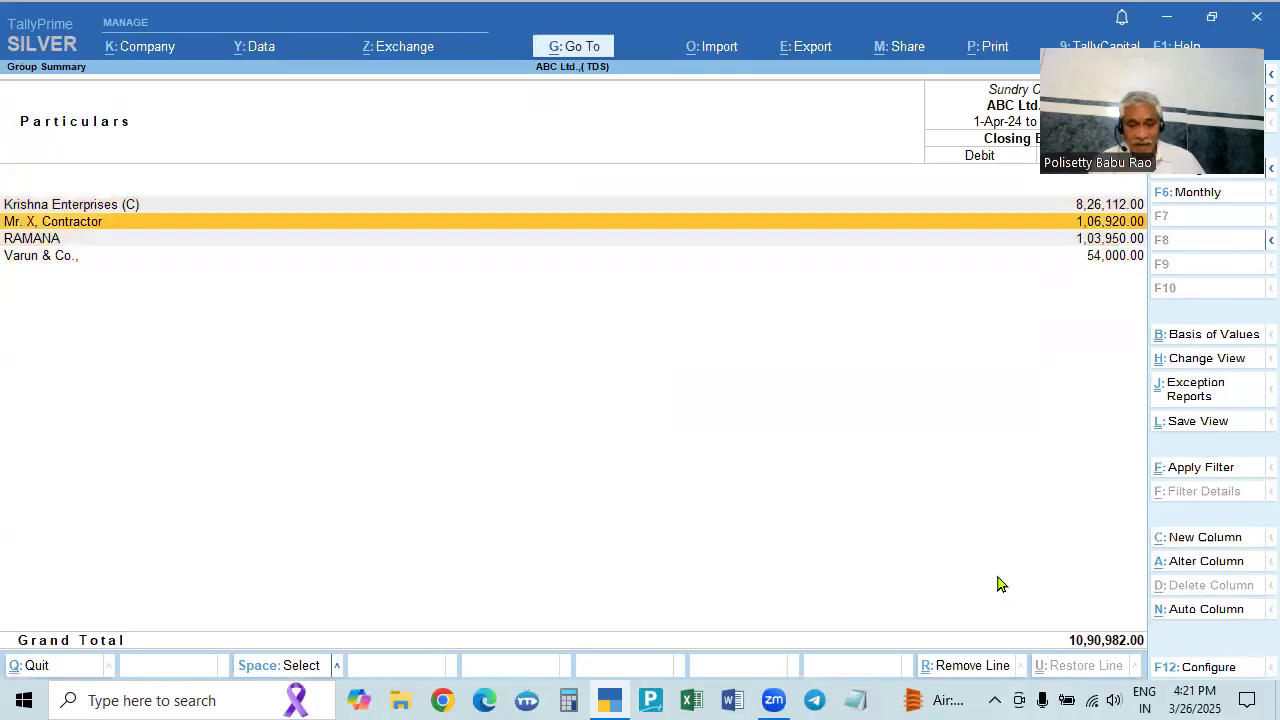
key(Escape)
key(Escape)
key(Escape)
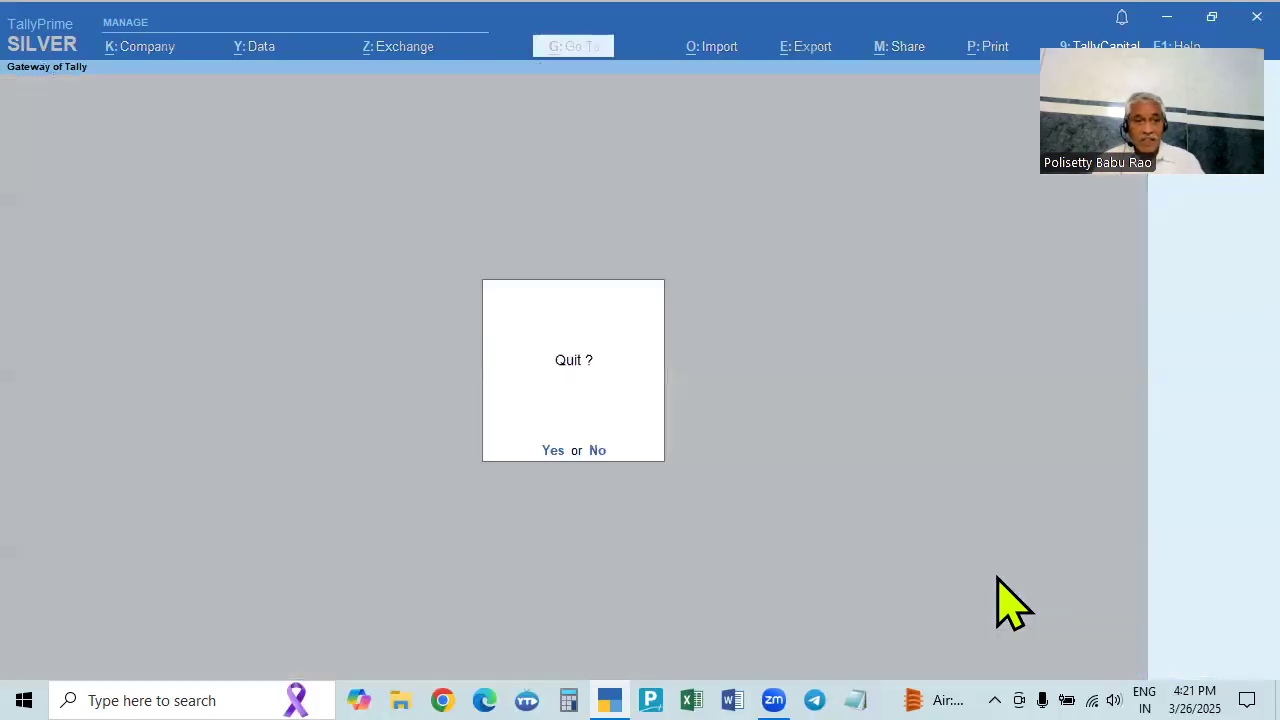
key(Escape)
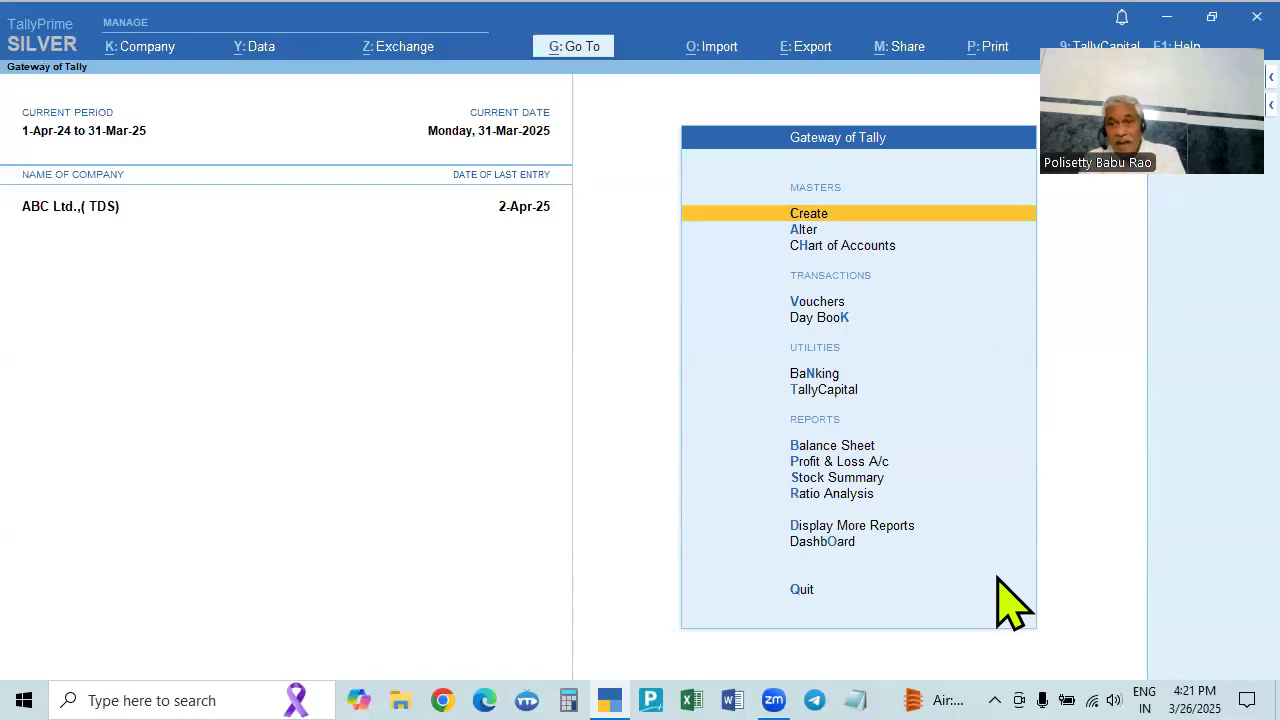
- Change the company's current period to 1-Apr-25 to 31-Mar-26
key(alt+F2)
text(1.4.25)
key(Return)
text(31.3.26)
key(Return)
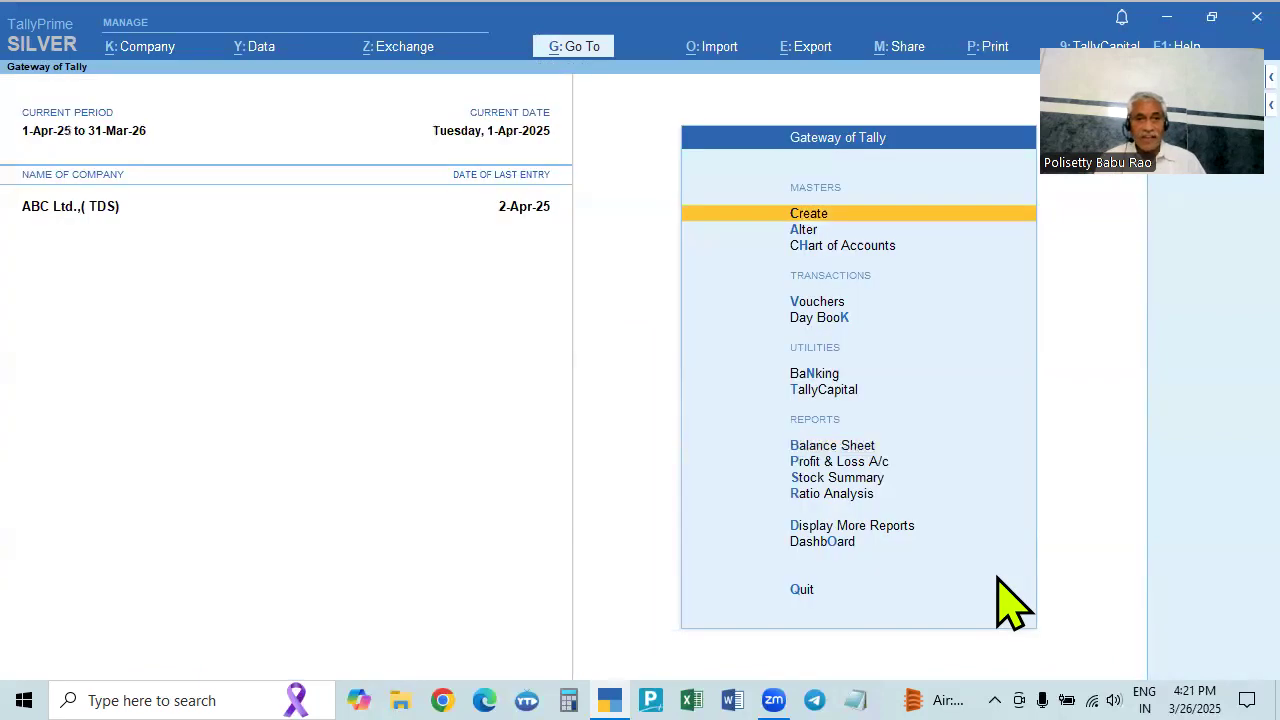
- Open the Balance Sheet for the new financial year and expand it to the detailed view
key(Down)
key(Down)
key(Down)
key(Down)
key(Down)
key(Down)
key(Down)
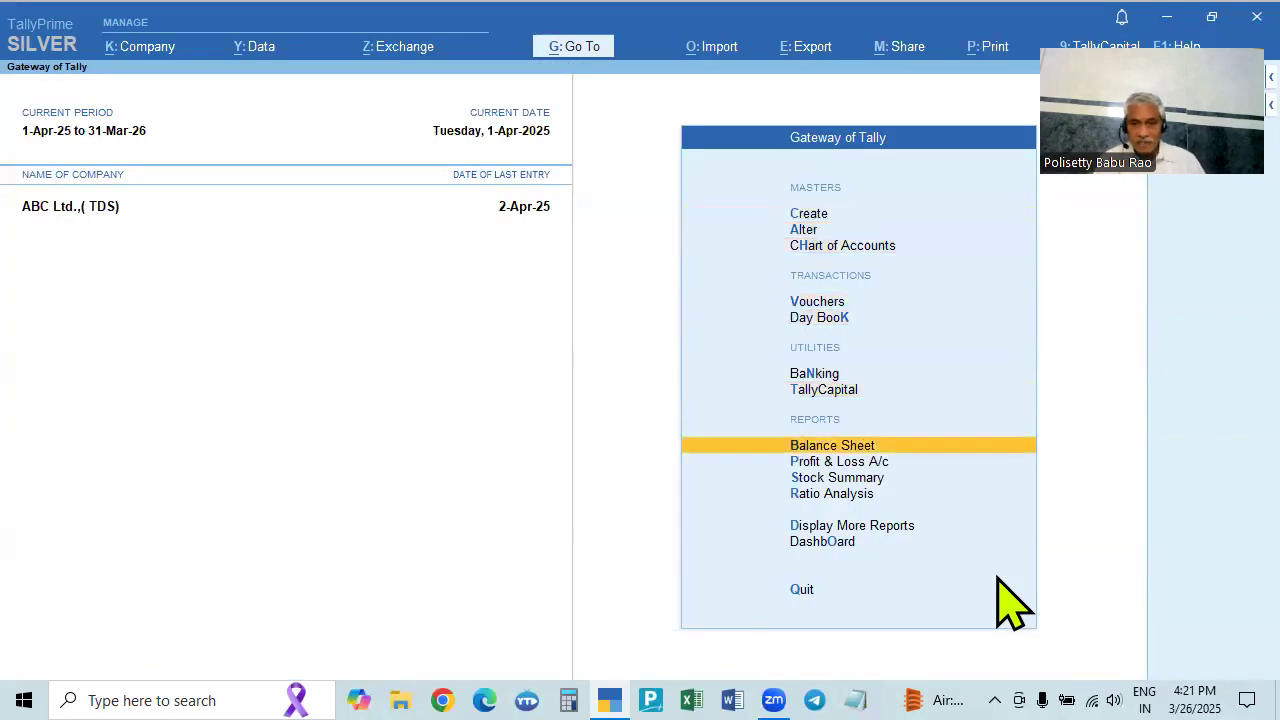
key(Return)
key(alt+F5)
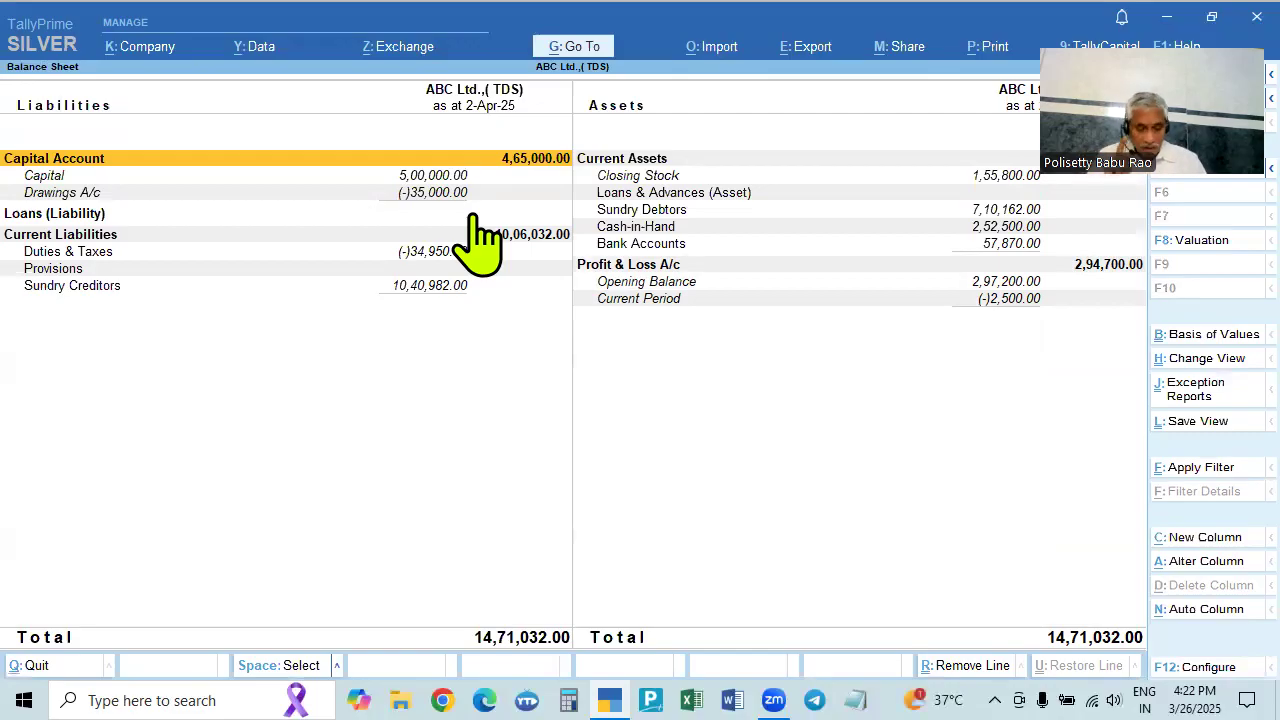
- Set the Balance Sheet period from 1-4-2025 to 1-4-2025, review the carried-forward balances, and return to the Gateway of Tally
key(F2)
text(1.4.24)
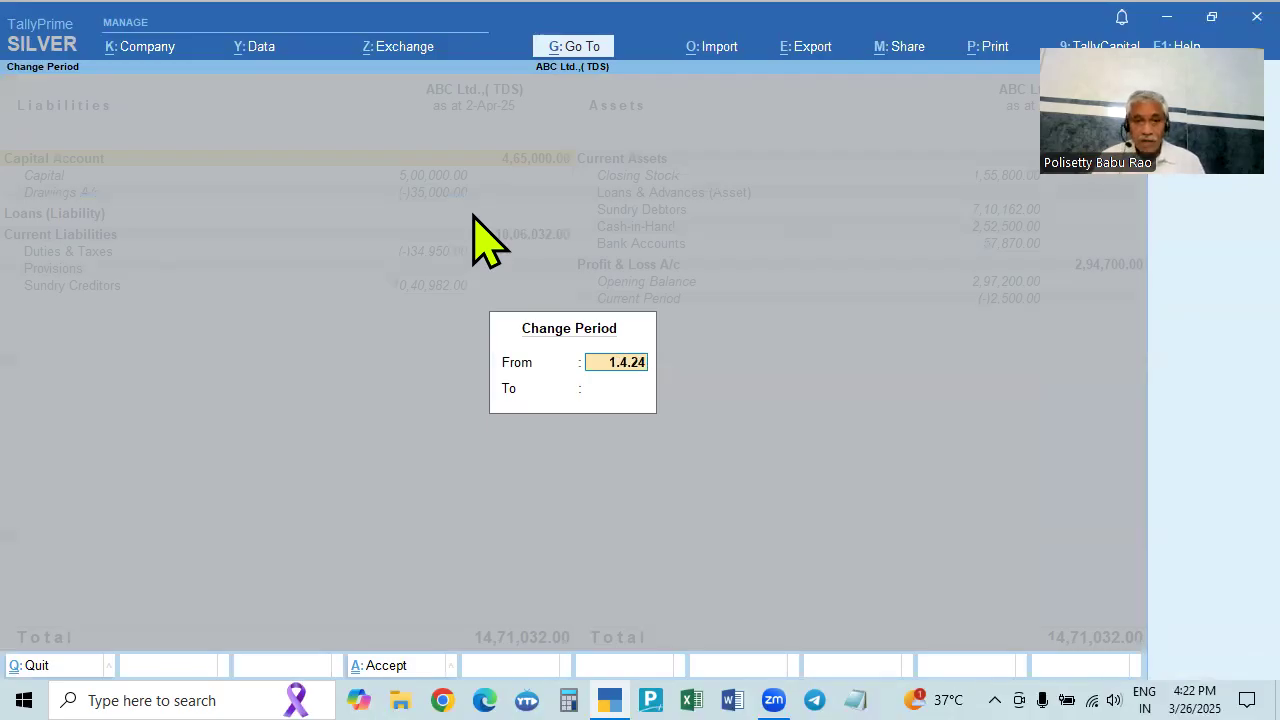
key(BackSpace)
text(5)
key(Return)
text(1.4.25)
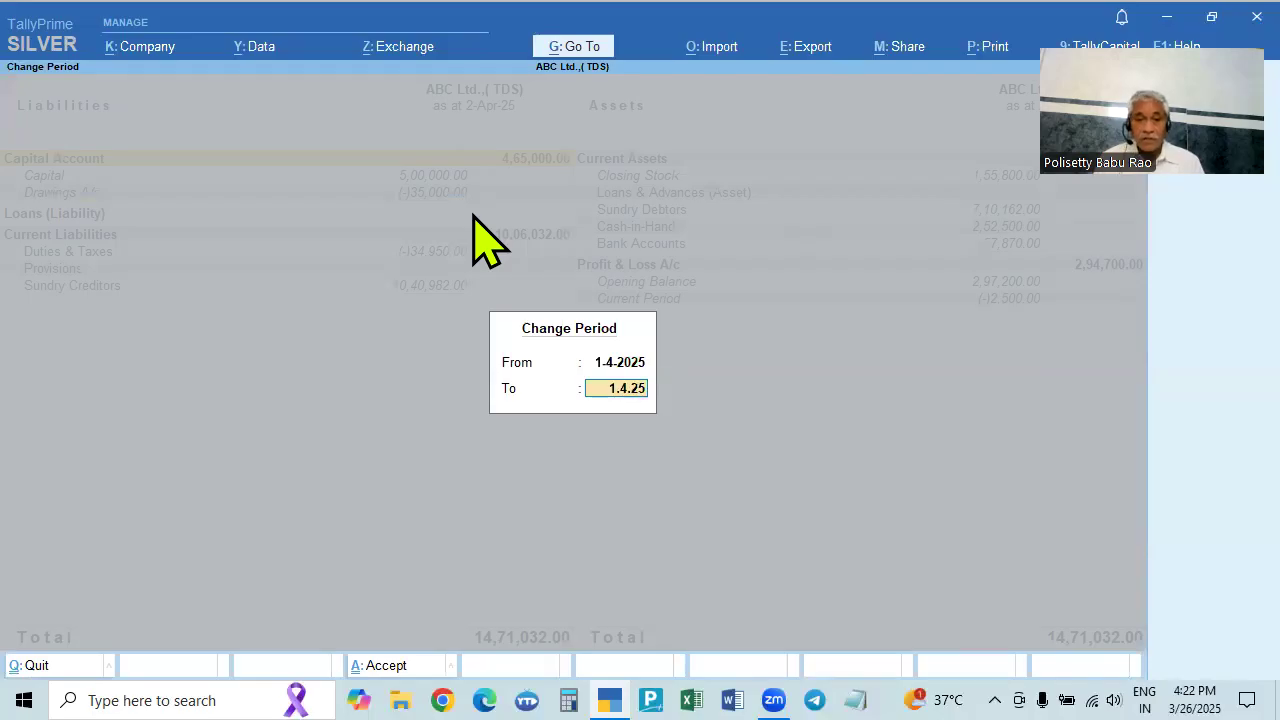
key(Return)
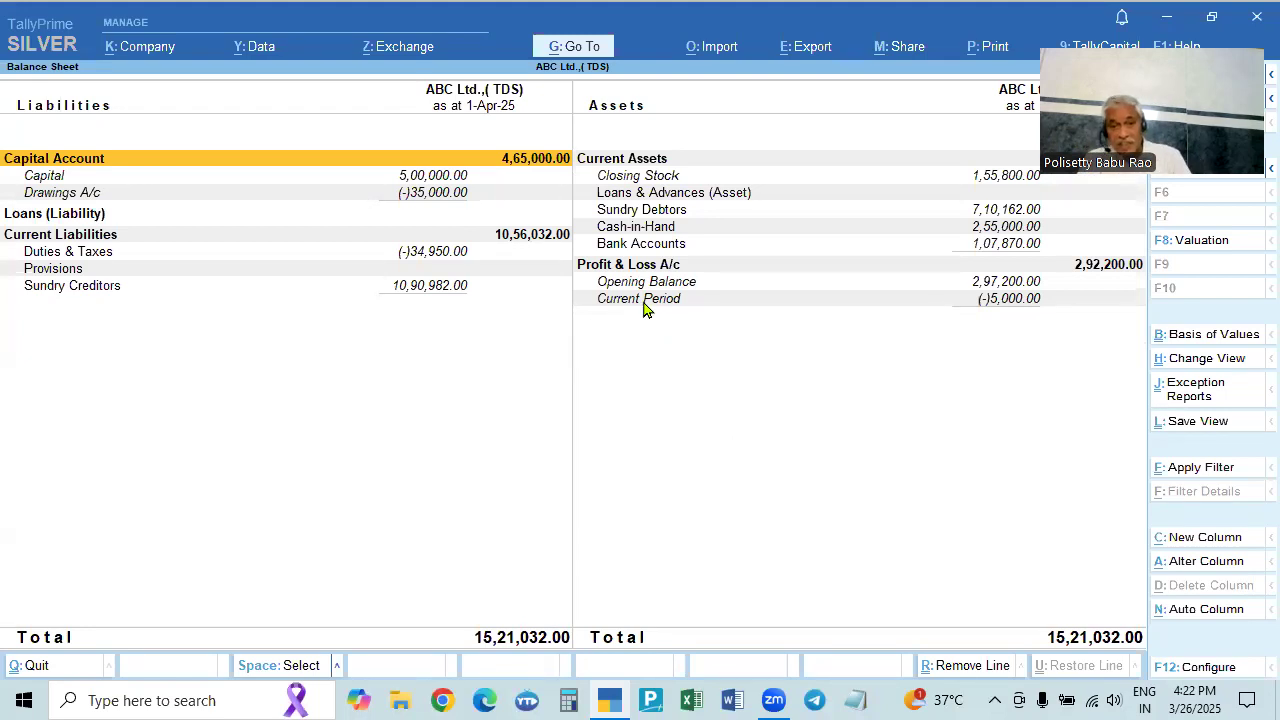
key(Escape)
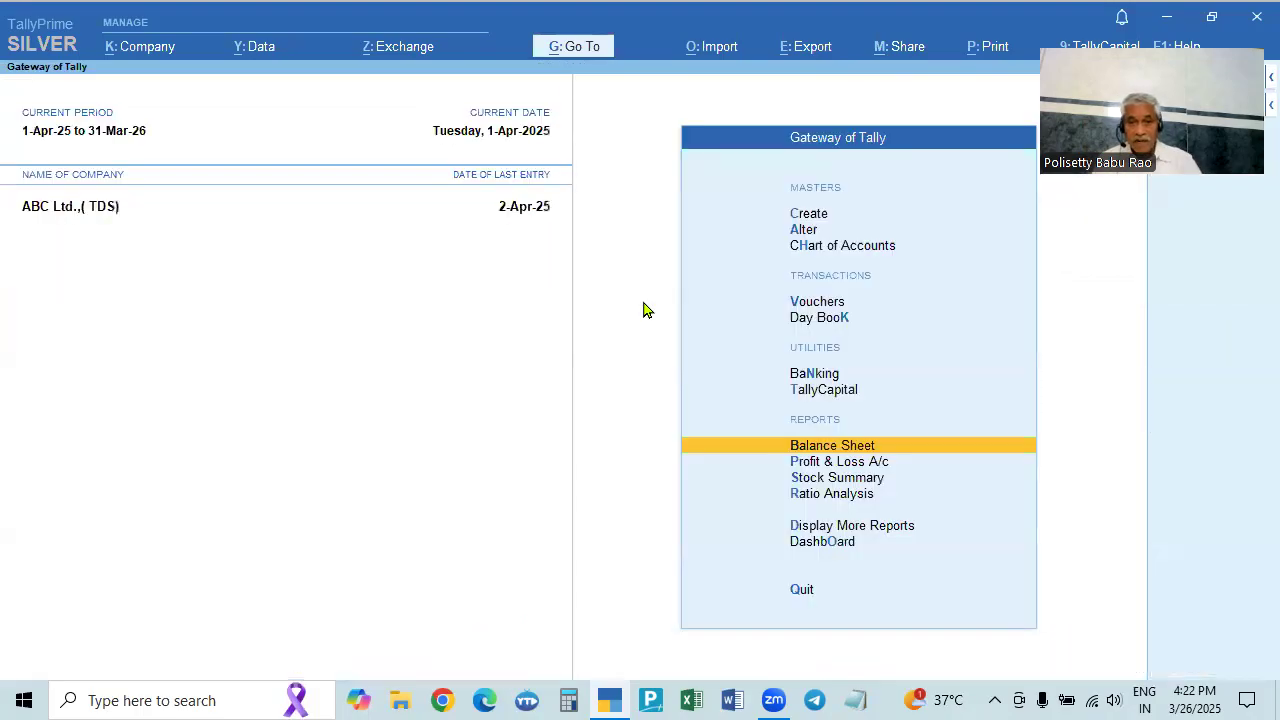
- Review the vouchers in the Day Book for 1-Apr-25 to 2-Apr-25 and return to the Gateway of Tally
key(Up)
key(Up)
key(Up)
key(Return)
key(F2)
text(2)
key(Return)
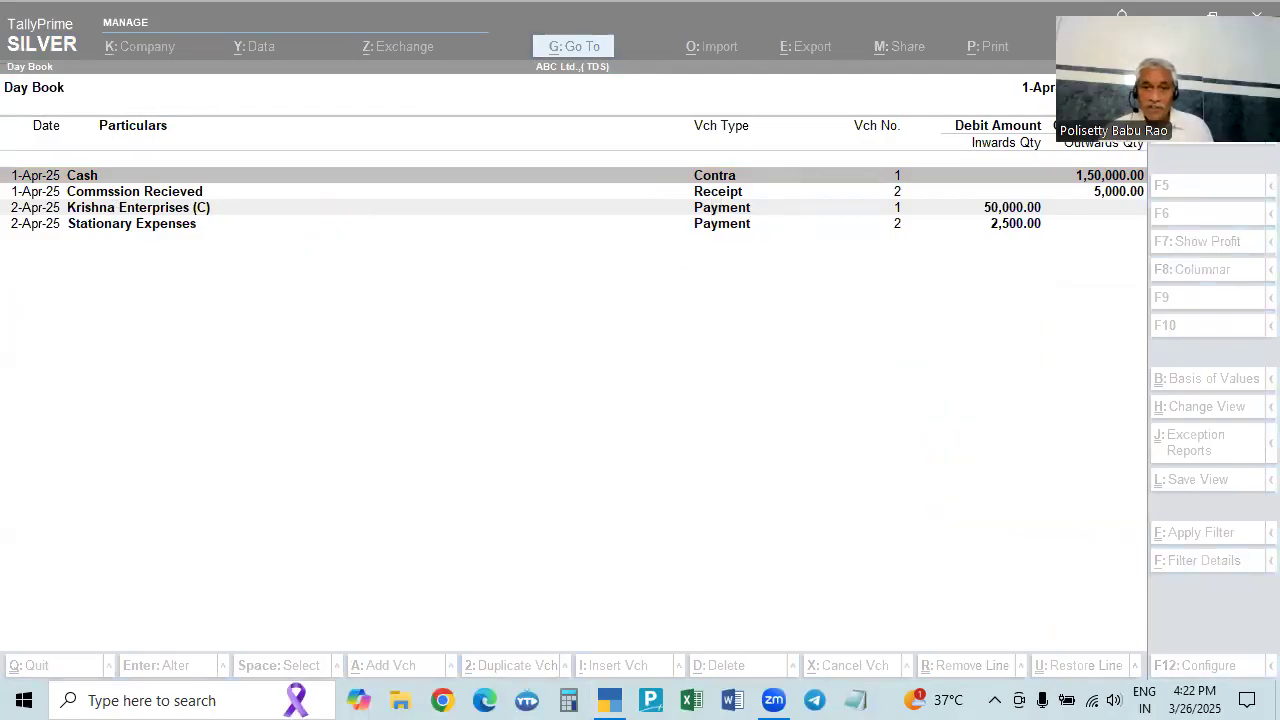
click(796, 463)
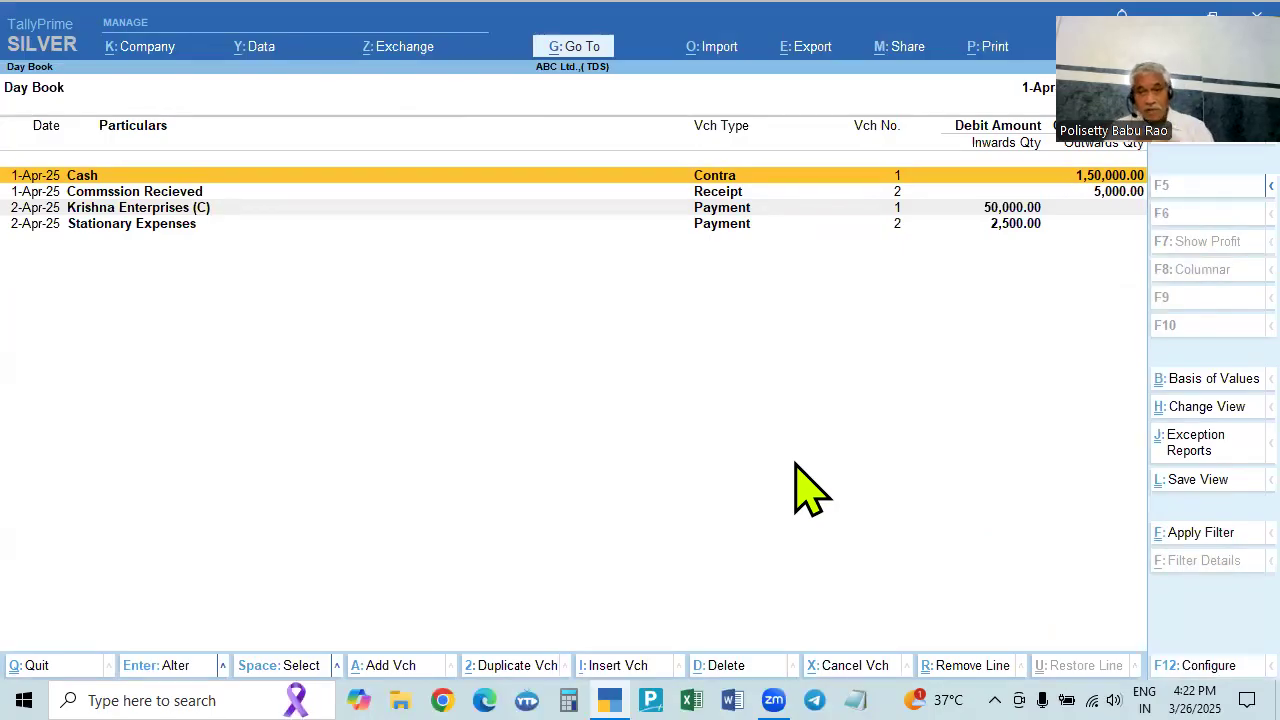
key(Escape)
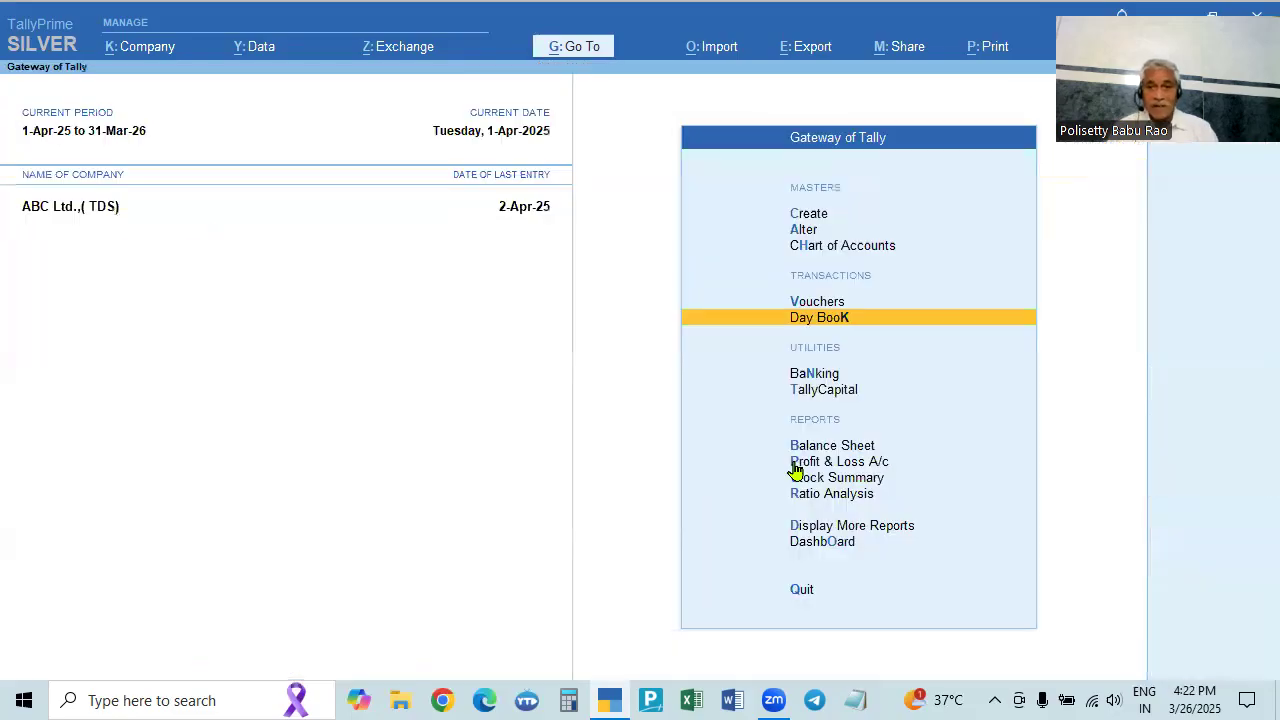
- Check the opening balance field of the Krishna Enterprises (C) ledger in alteration mode, and exit to the Gateway of Tally without saving
key(Up)
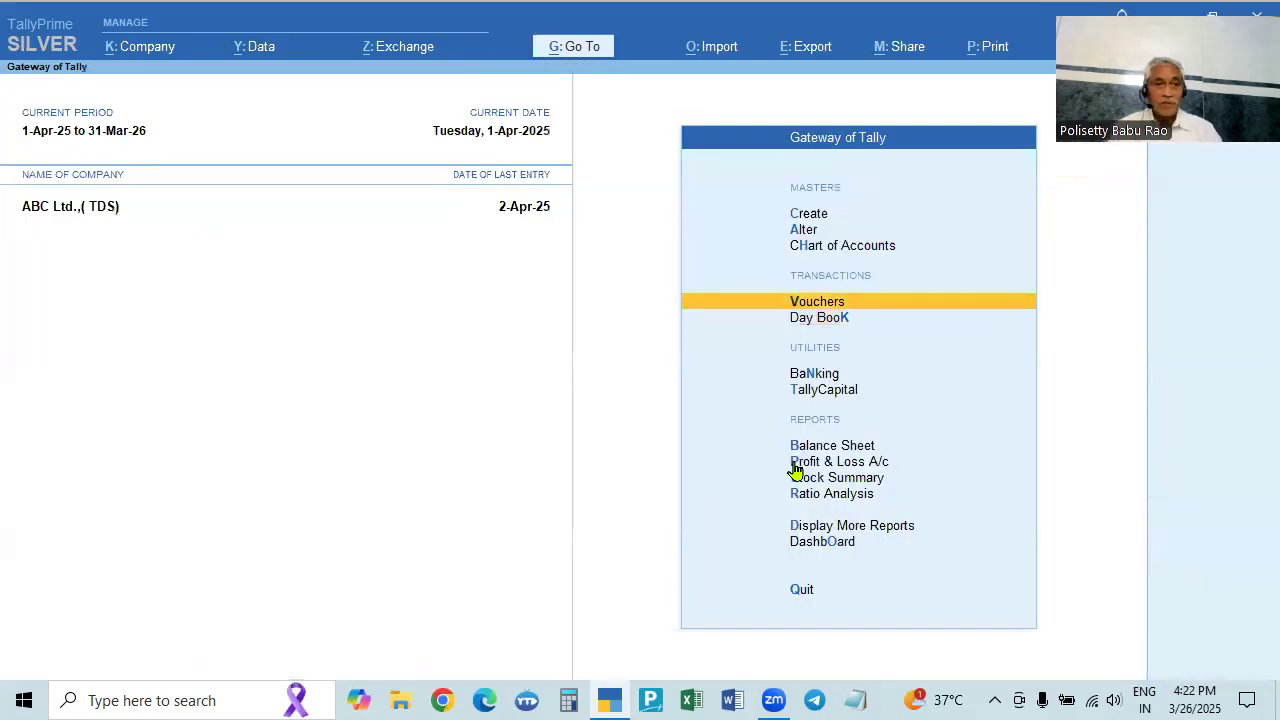
key(Up)
key(Up)
key(Return)
key(Down)
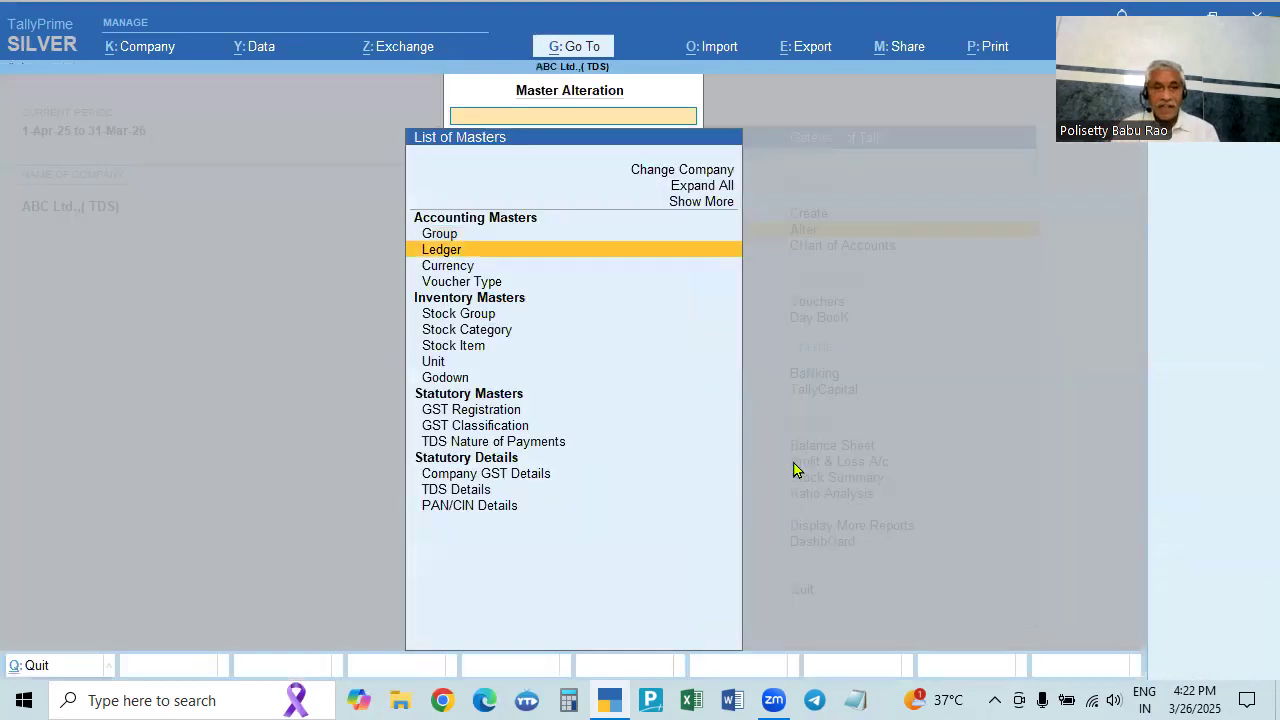
key(Return)
key(Down)
key(Down)
key(Down)
key(Down)
key(Down)
key(Down)
key(Down)
key(Down)
key(Down)
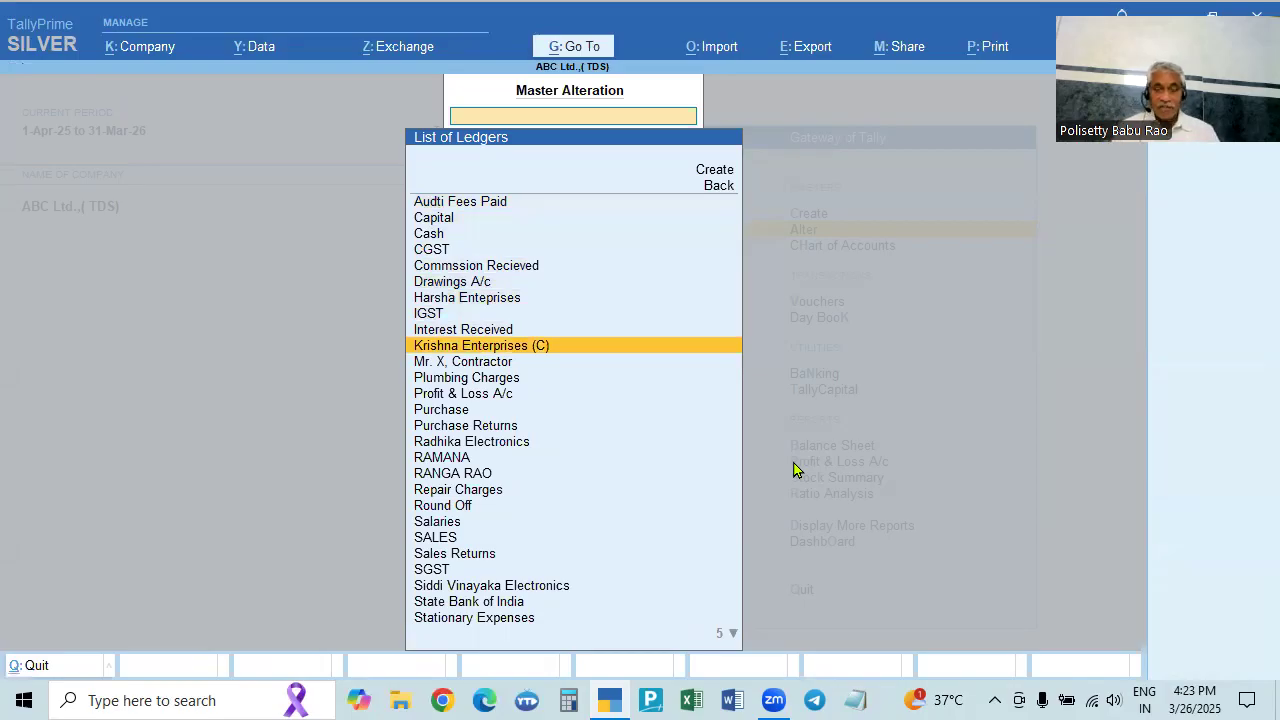
key(Return)
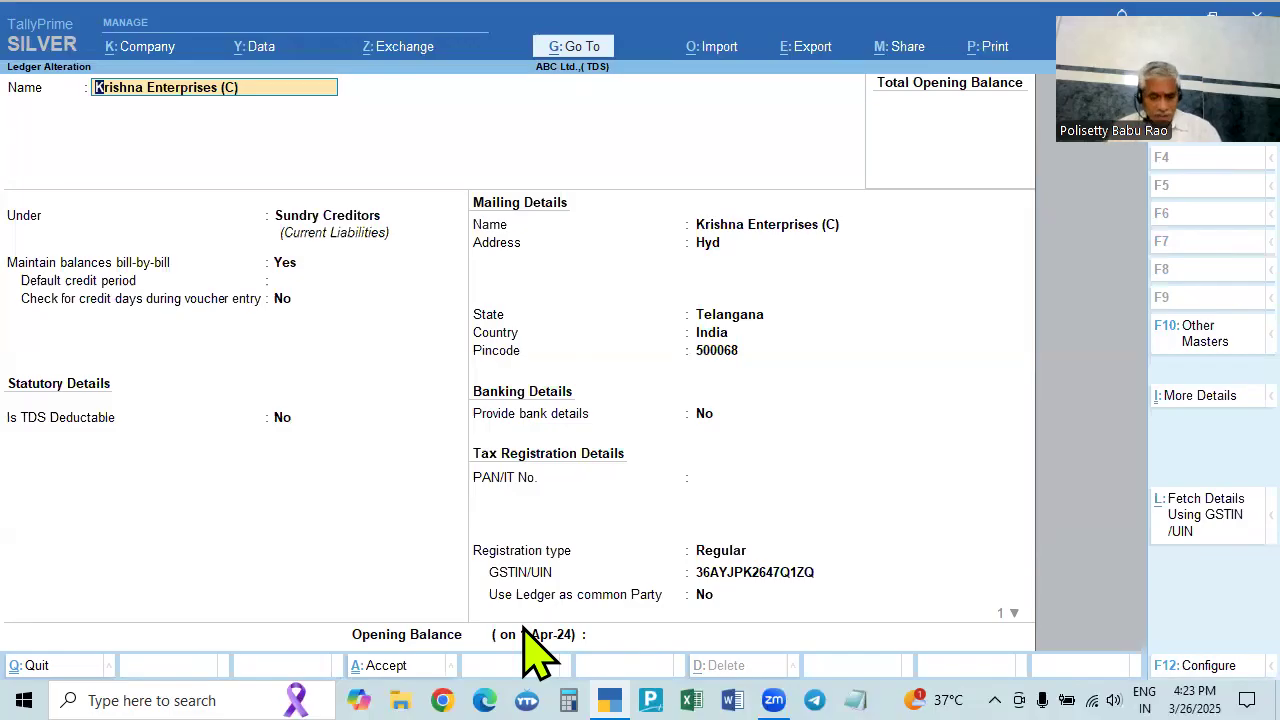
key(BackSpace)
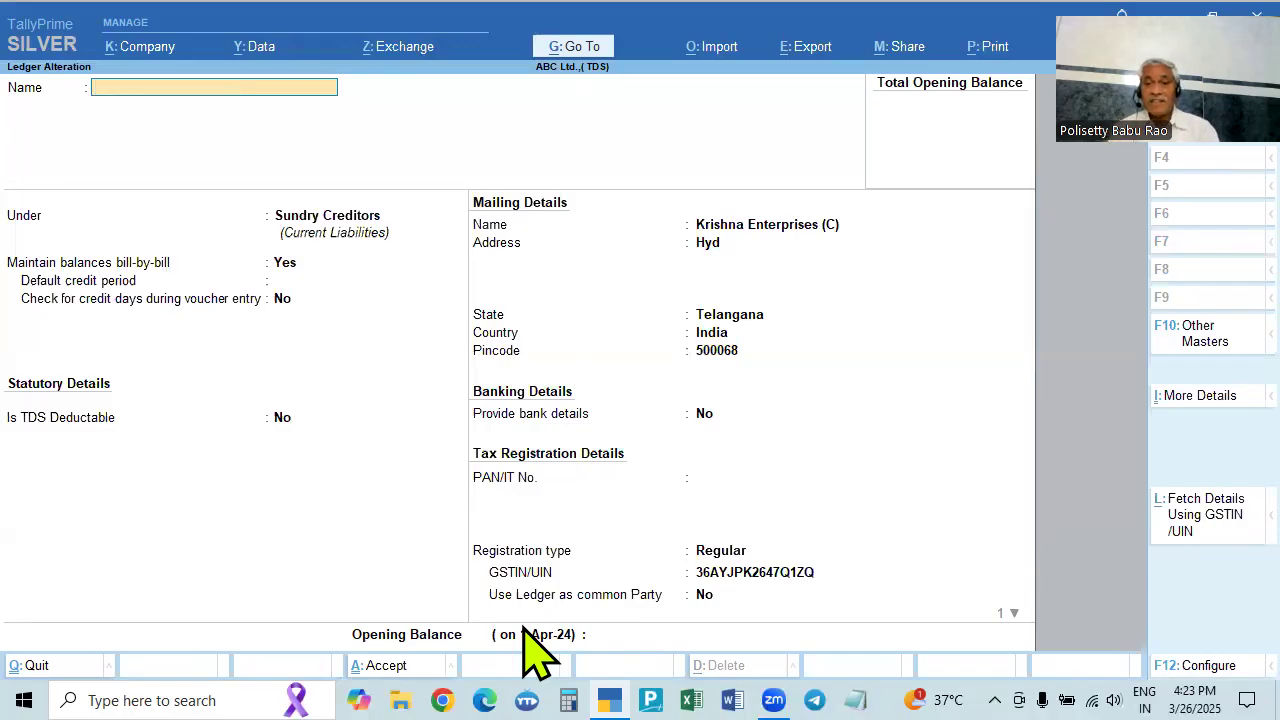
key(Escape)
key(y)
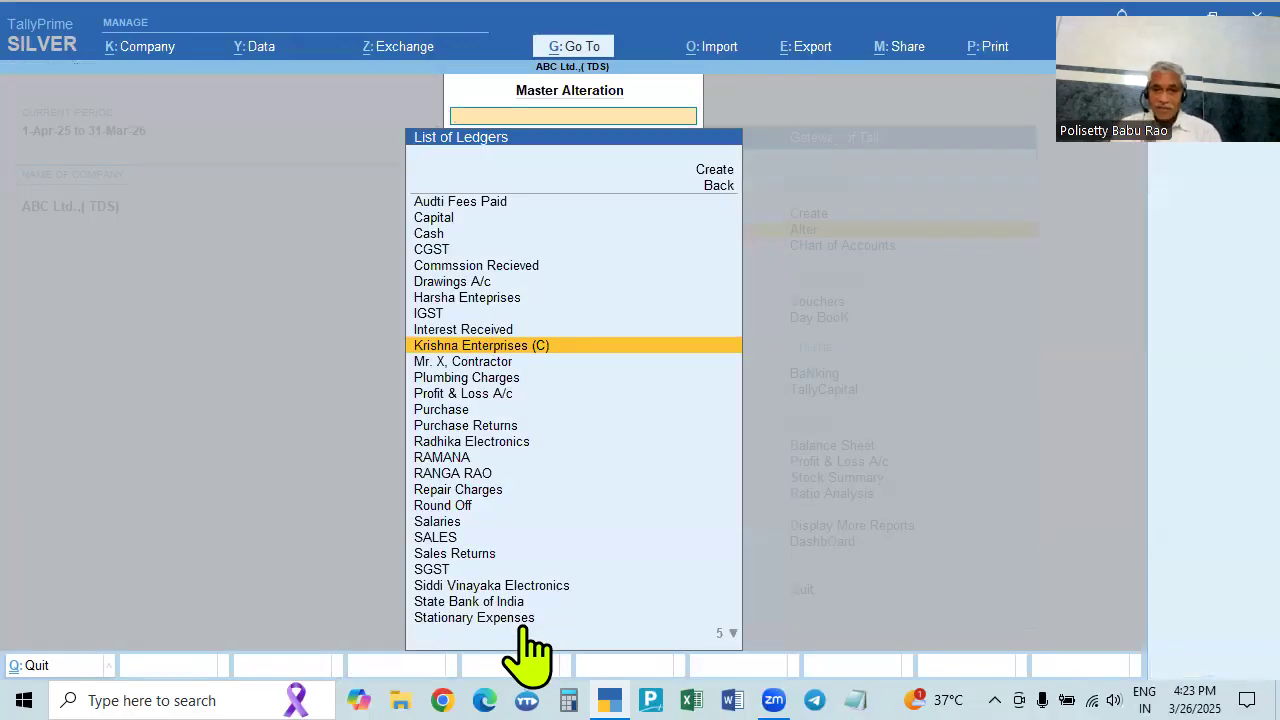
key(Escape)
key(Escape)
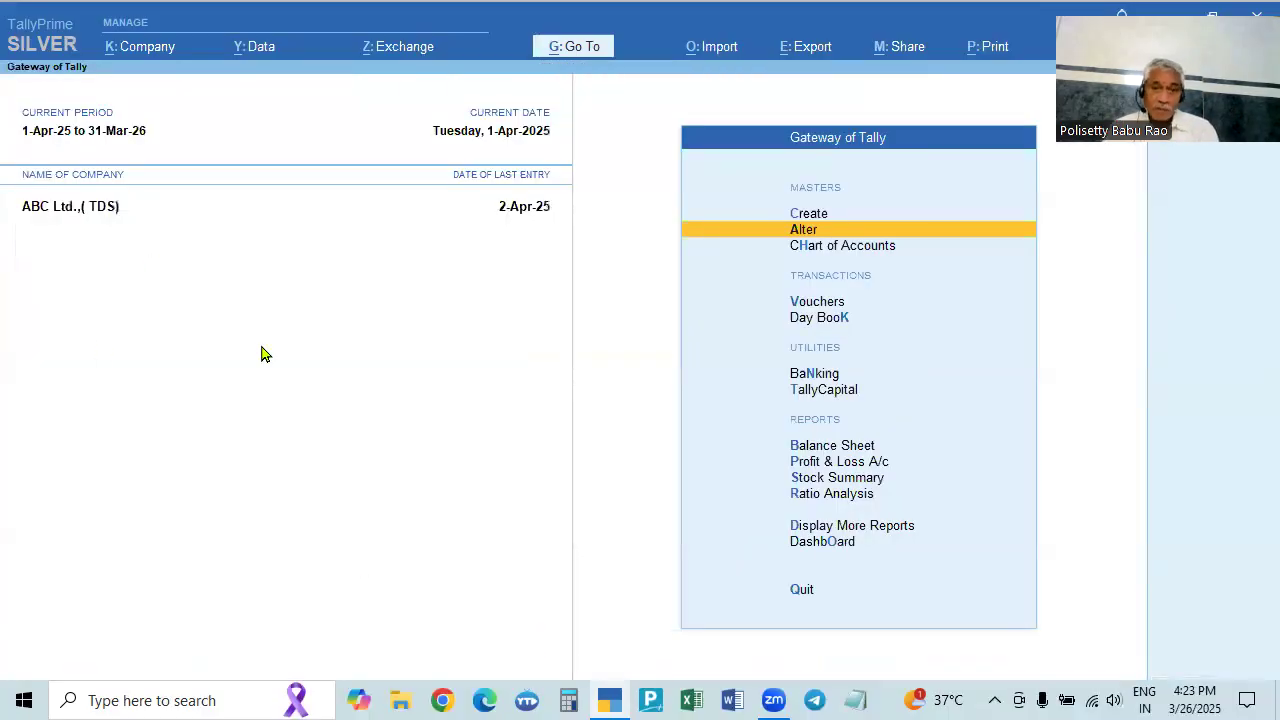
- Open the Balance Sheet of ABC Ltd. for the 2025-26 financial year again
key(Down)
key(Down)
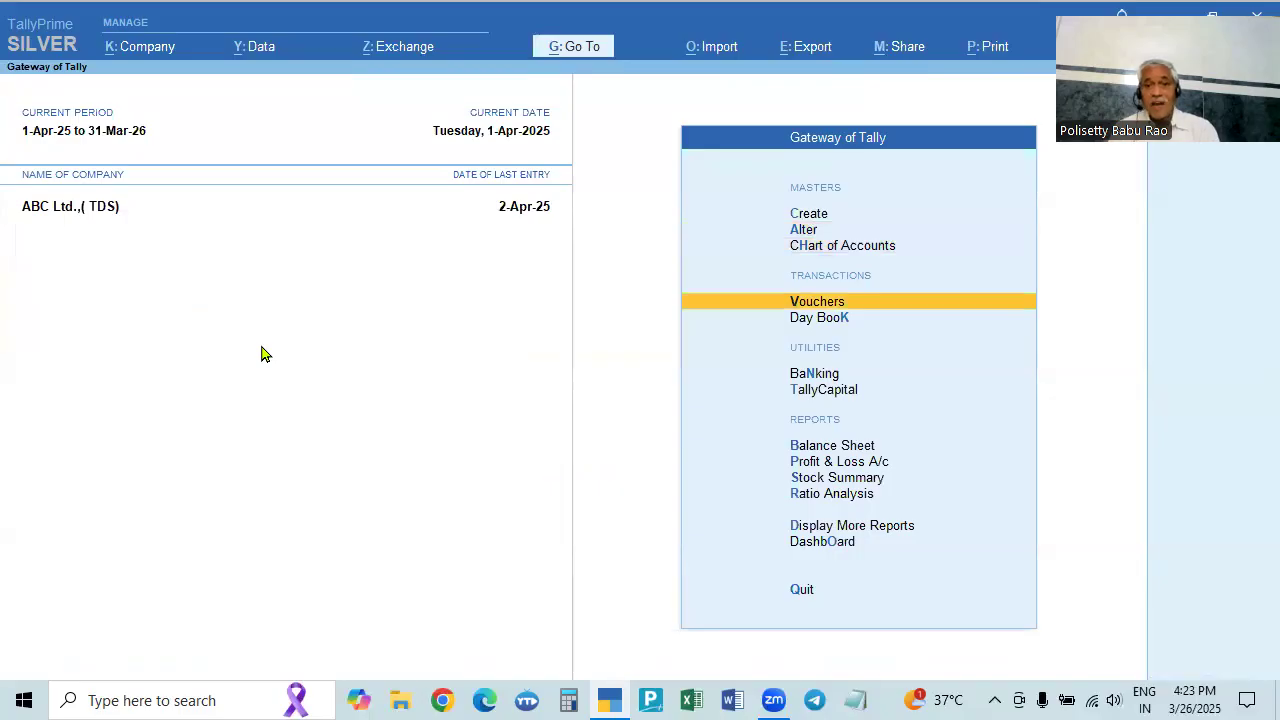
key(Down)
key(Down)
key(Down)
key(Down)
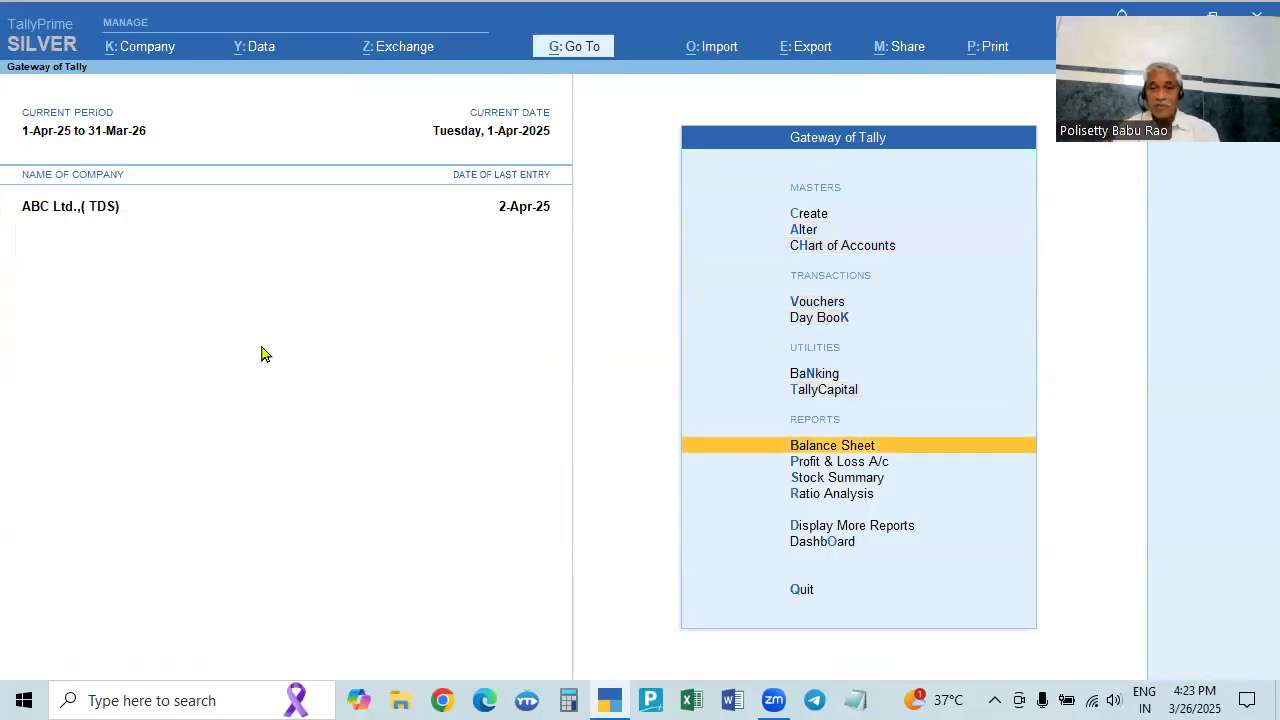
key(Return)
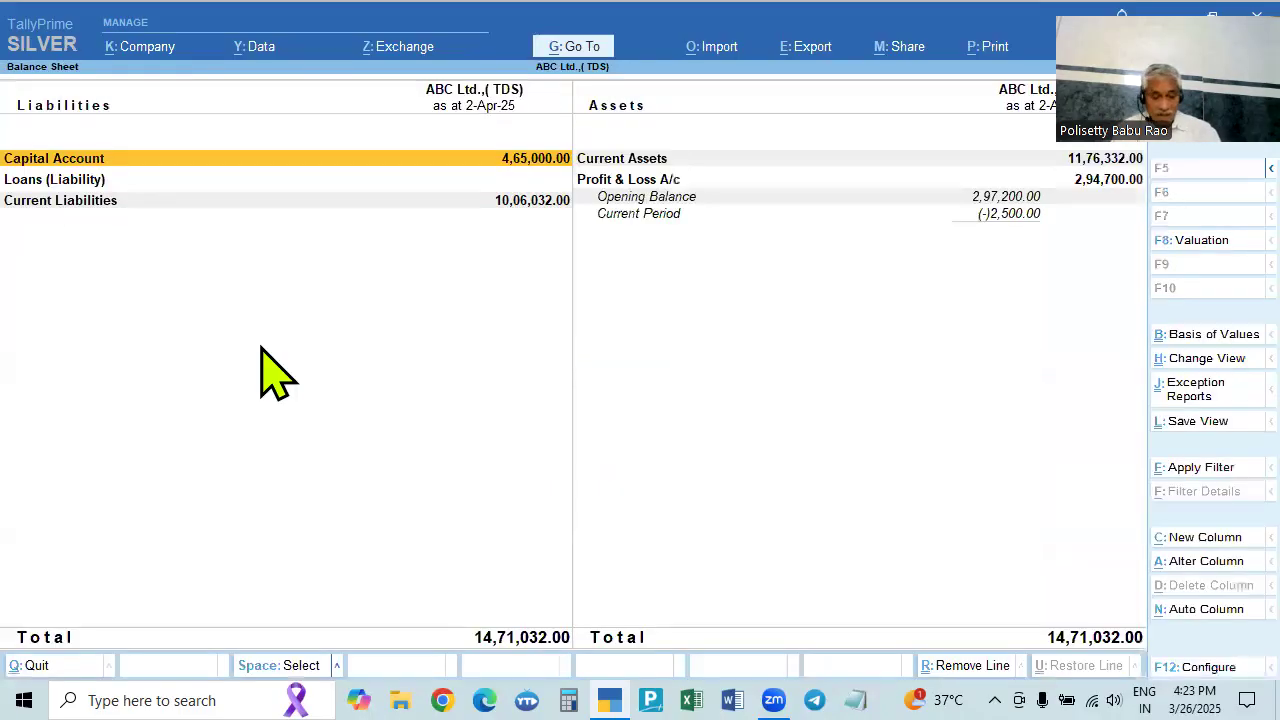
- Limit the Balance Sheet period to 1-4-2025, review it in detailed view, and return to the Gateway of Tally
key(alt+F2)
text(1-4-2025)
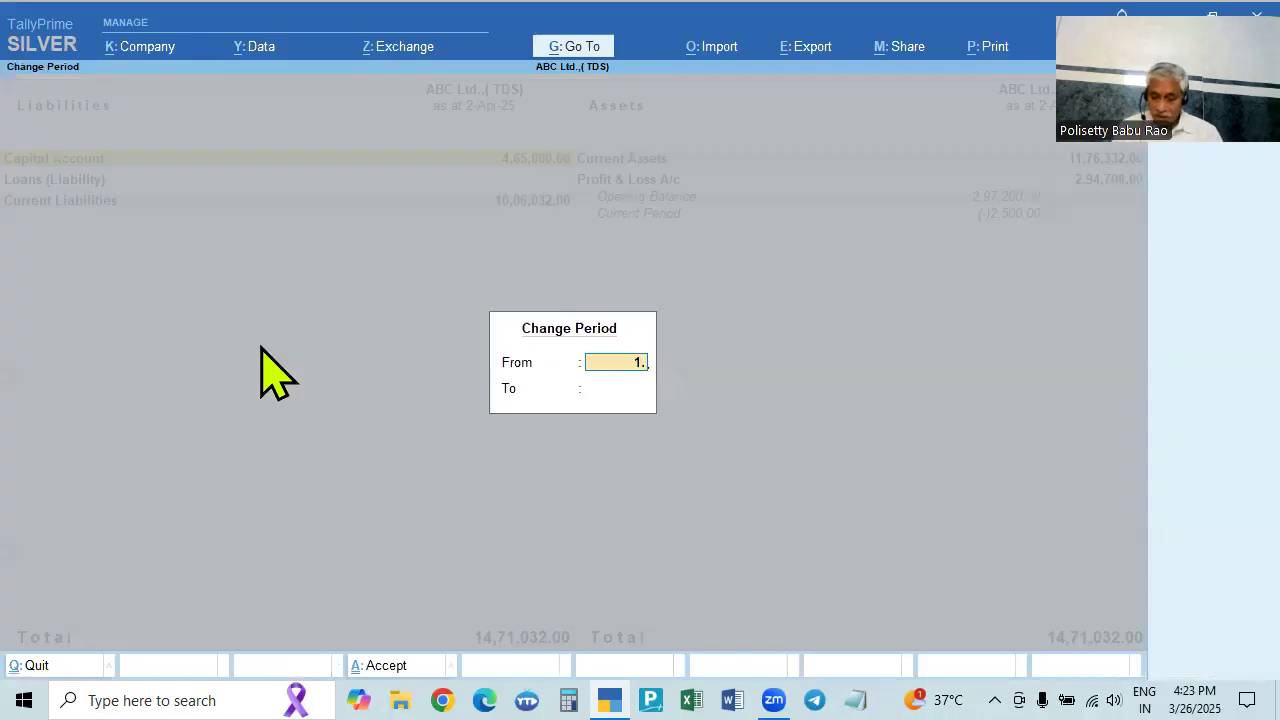
key(Return)
text(1.4.25)
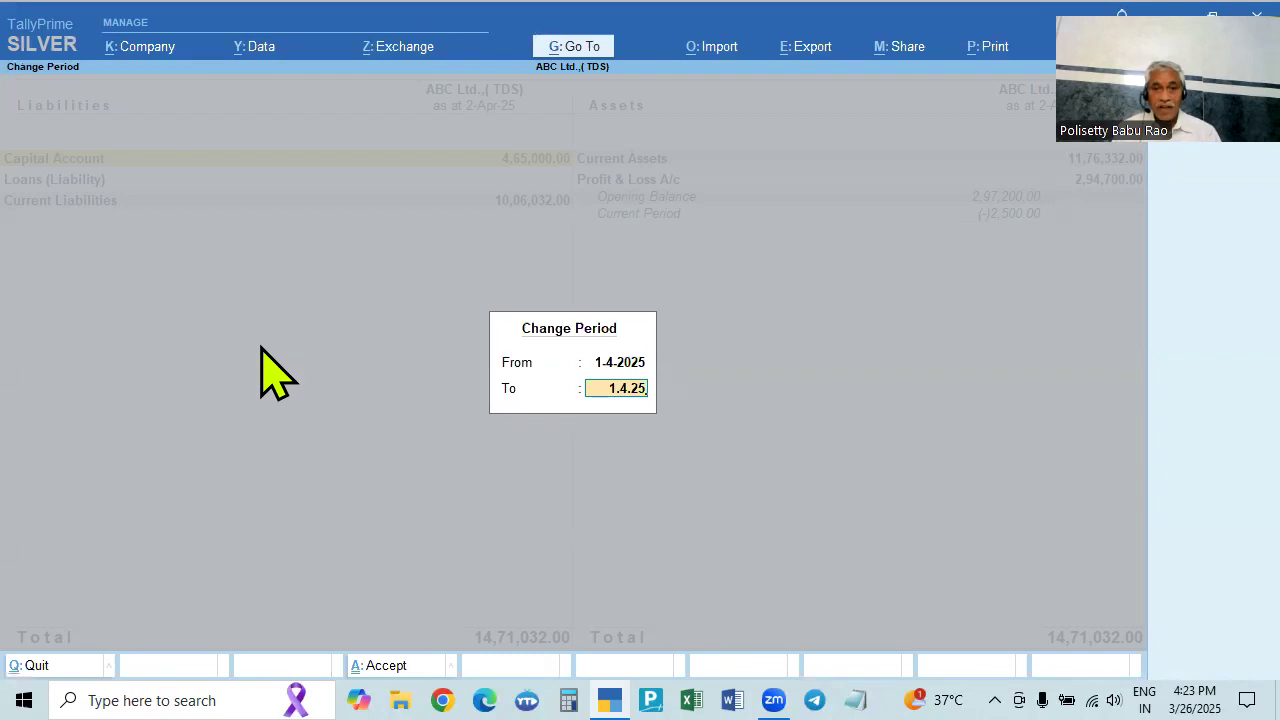
key(Return)
key(alt+F5)
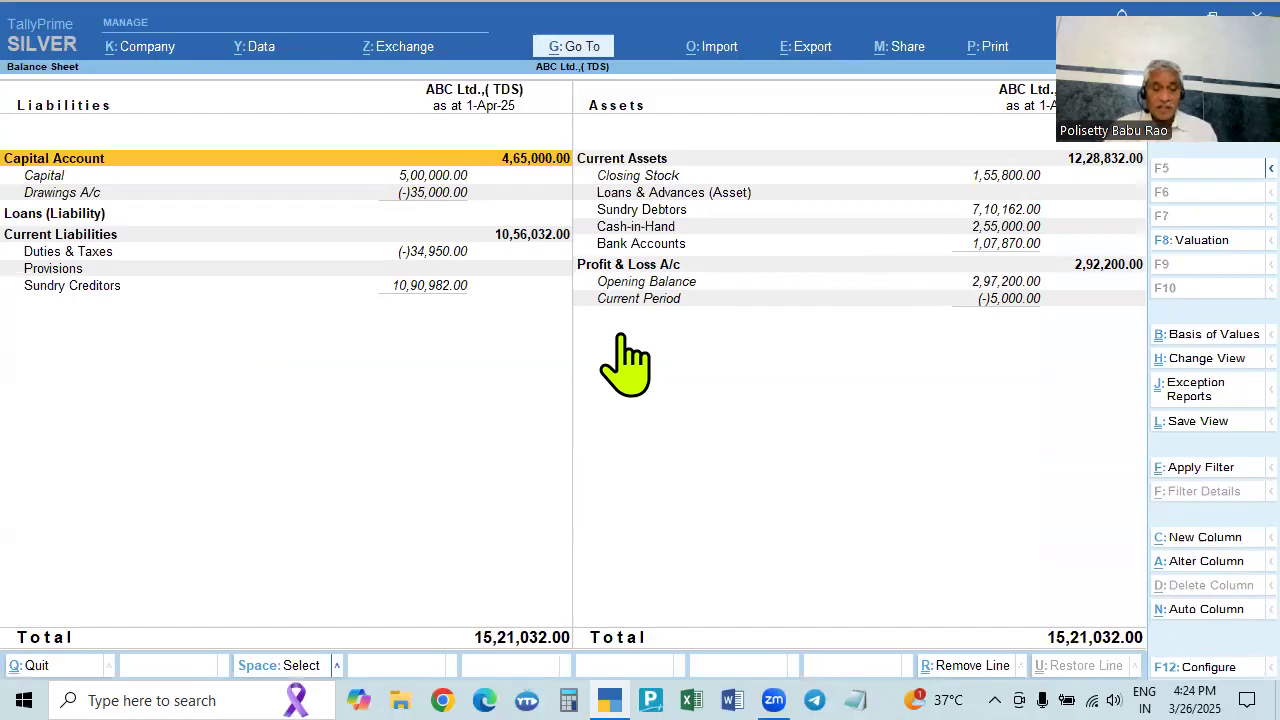
key(Escape)
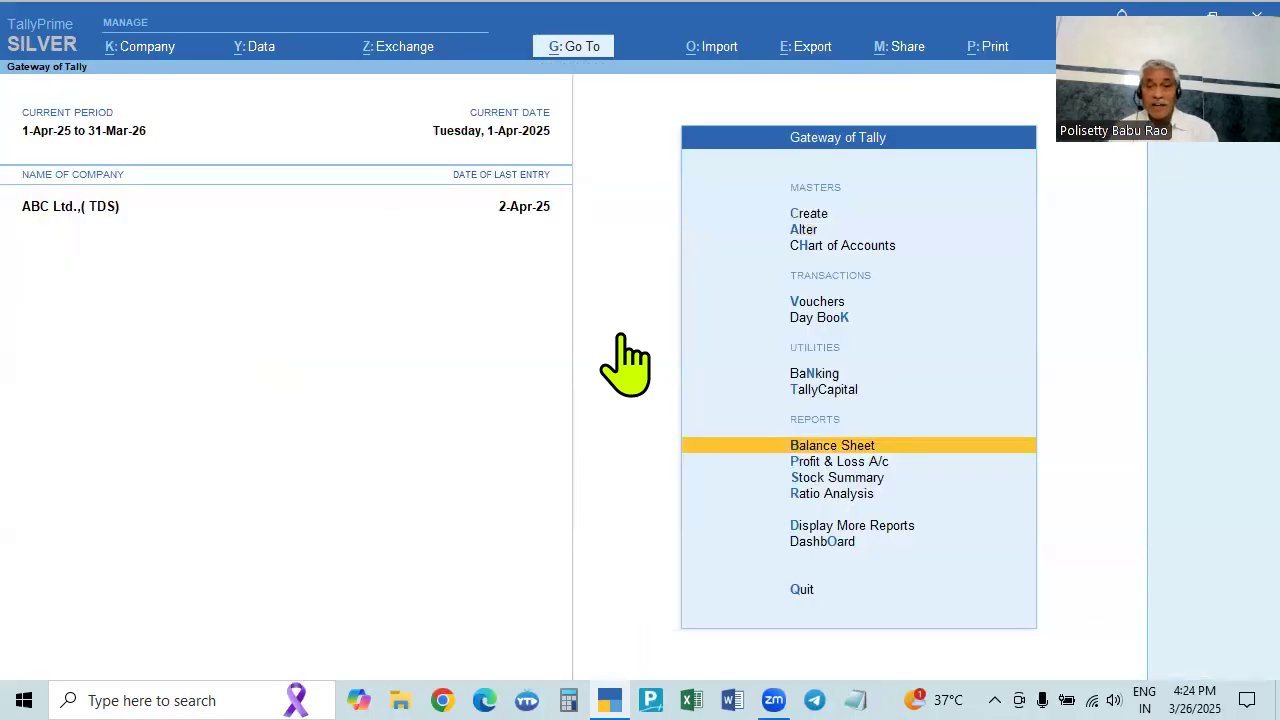
- Open the Trial Balance and expand it to the detailed view
key(Escape)
key(Escape)
key(Down)
key(Down)
key(Down)
key(Down)
key(Down)
key(Down)
key(Down)
key(Down)
key(Down)
key(Down)
key(Down)
key(Return)
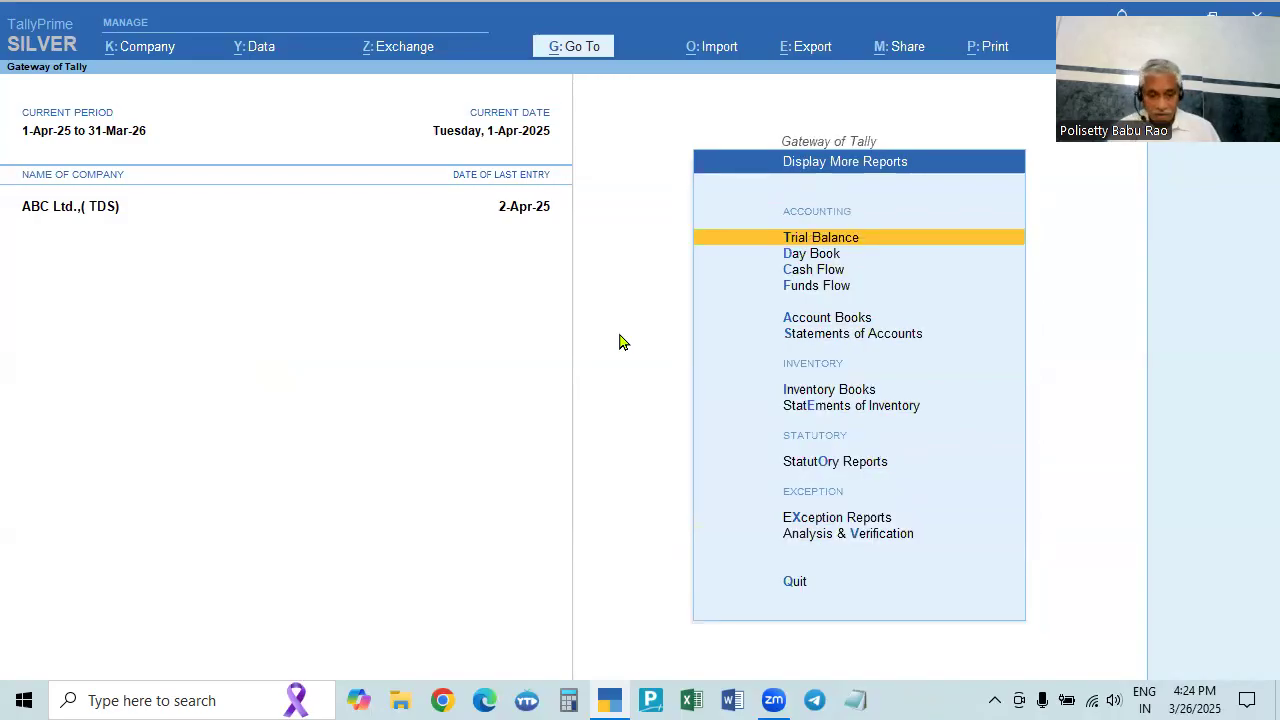
key(Escape)
key(Return)
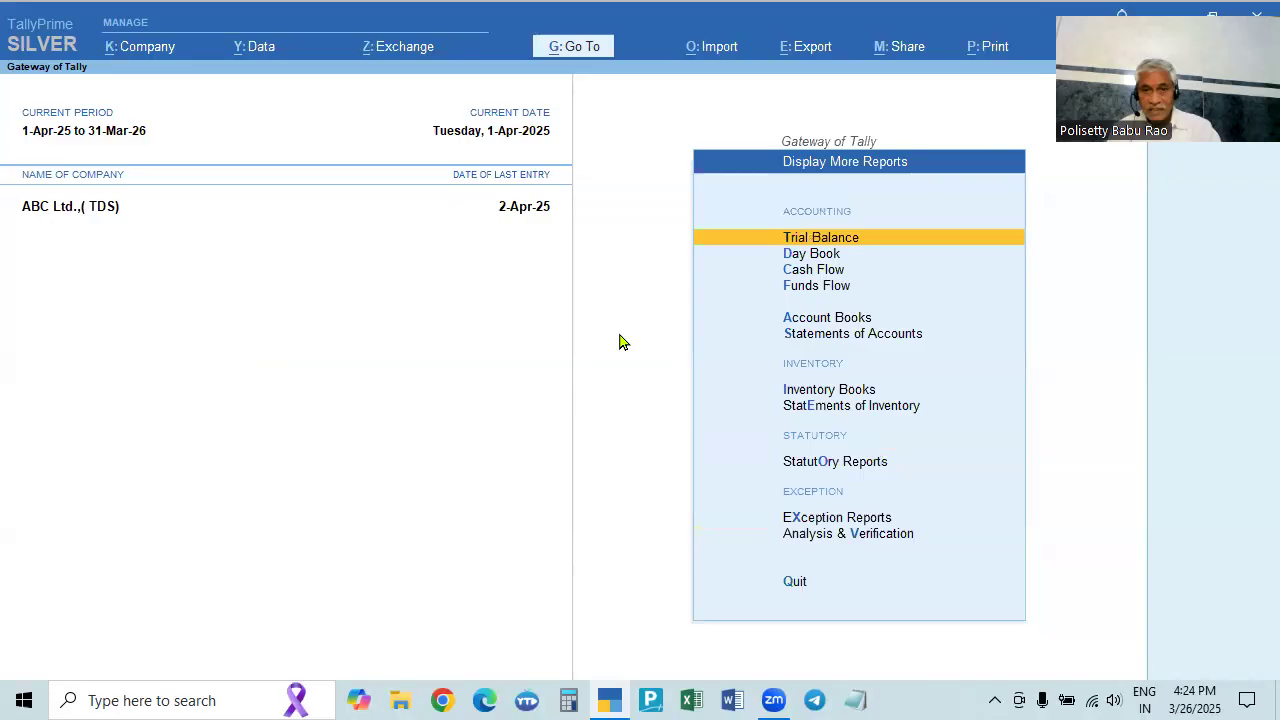
key(Return)
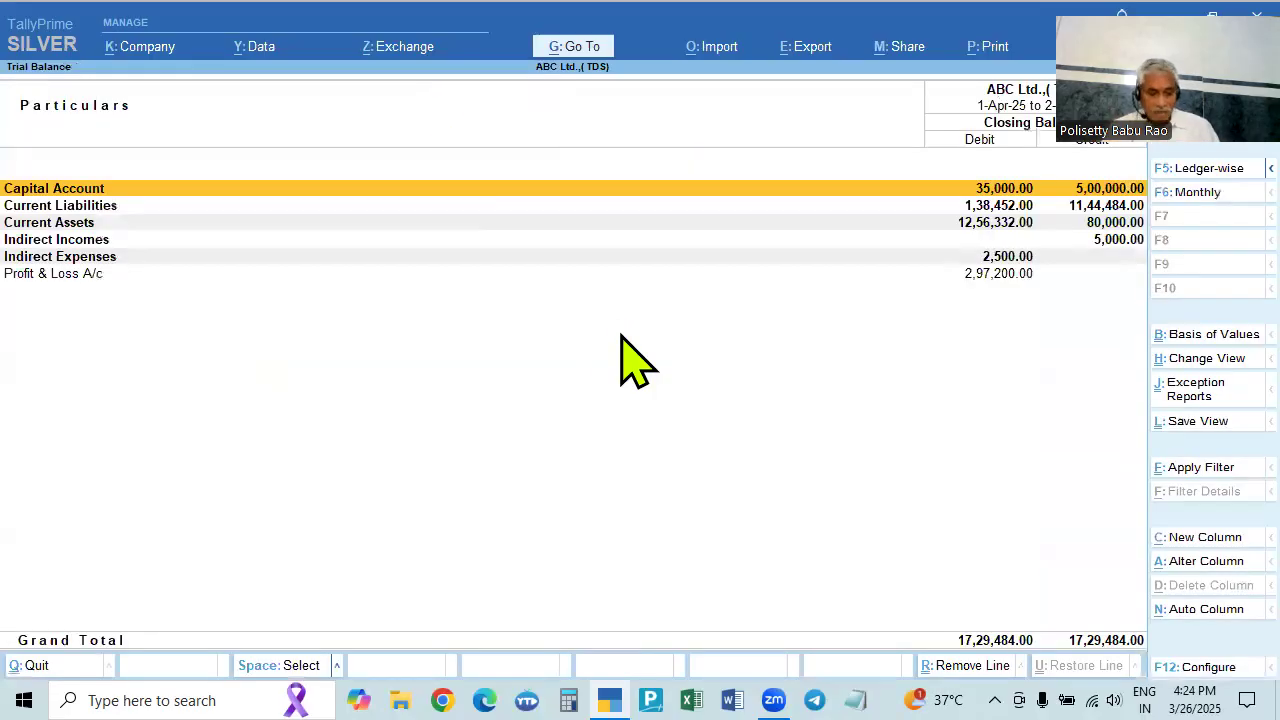
key(alt)
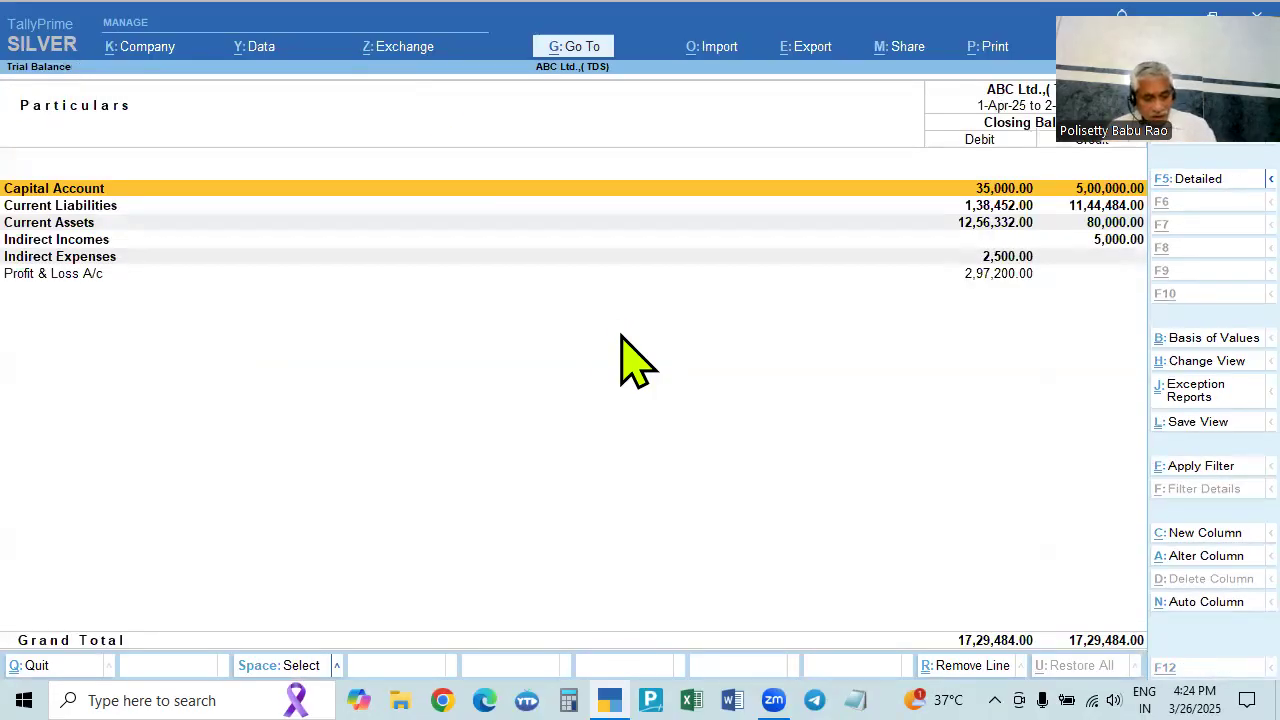
key(alt+F5)
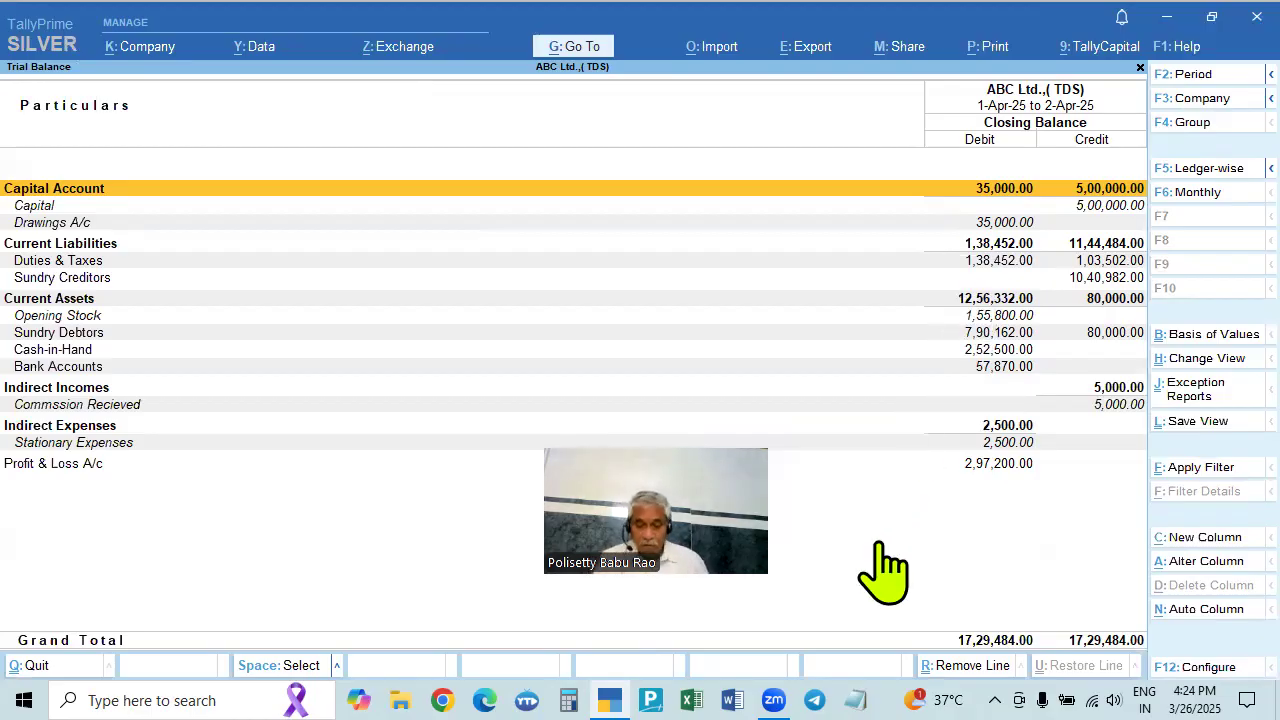
key(F12)
drag(739, 534, 1123, 486)
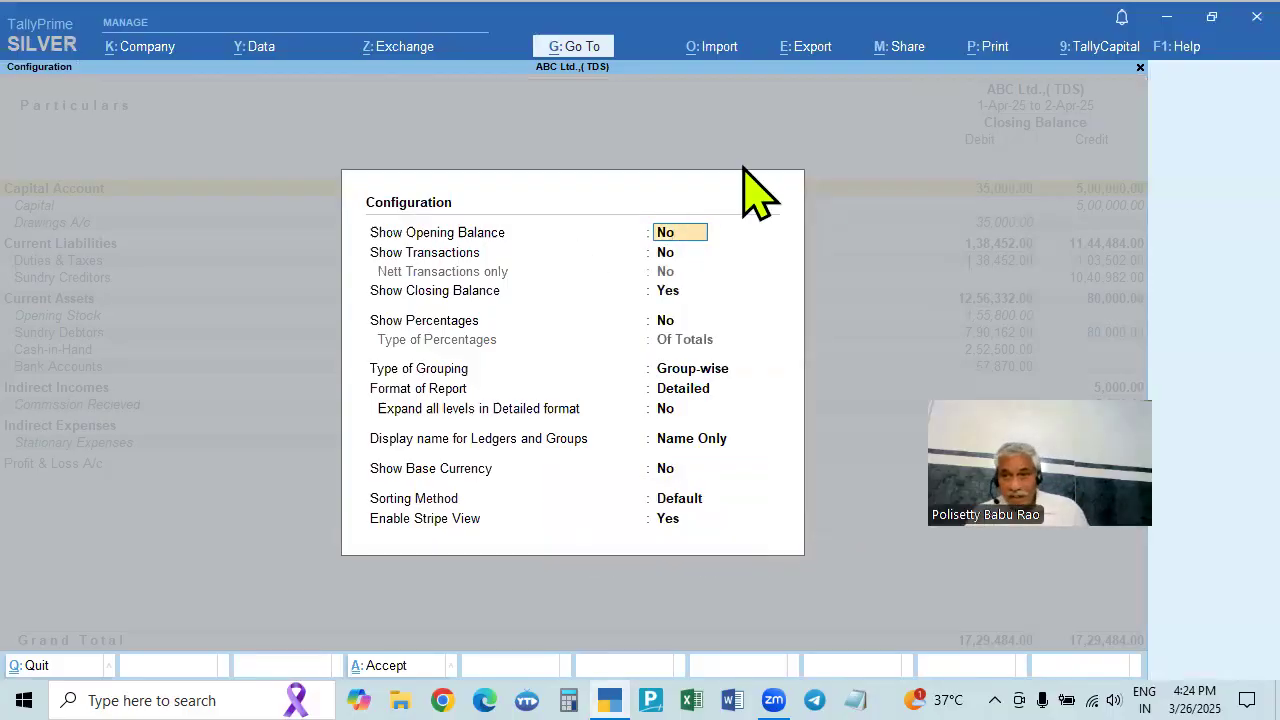
key(Escape)
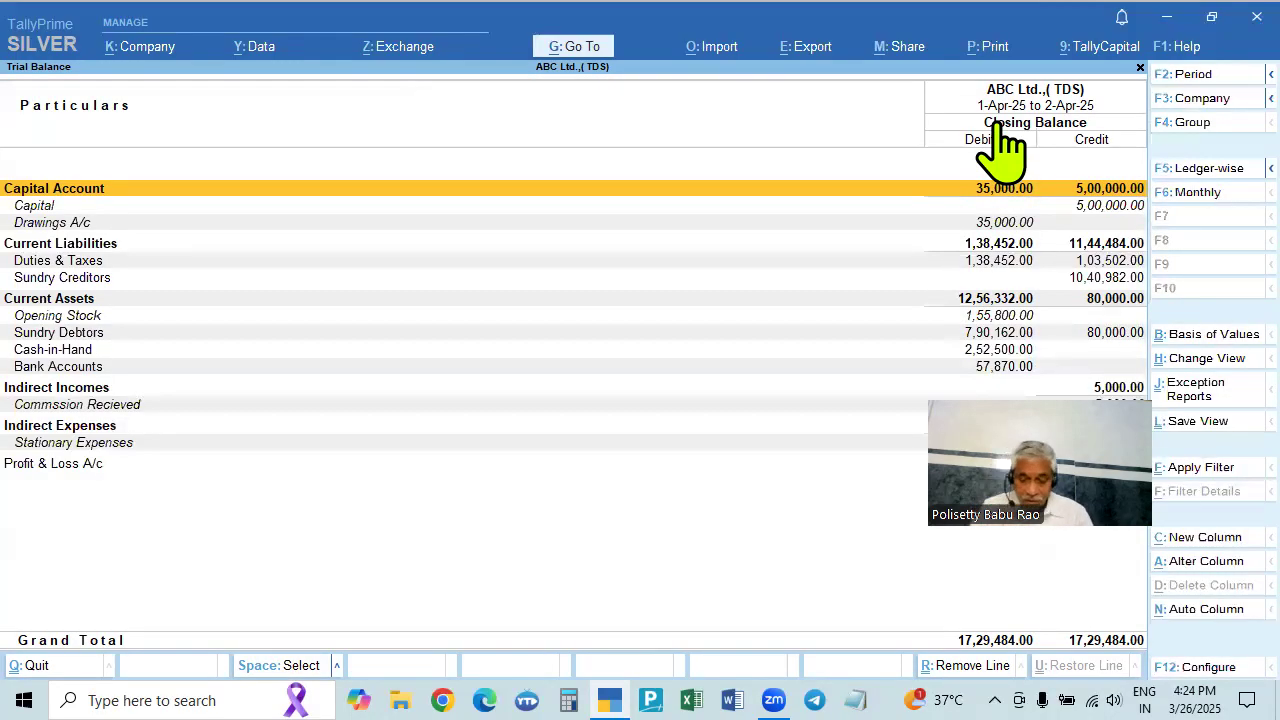
- Configure the Trial Balance to show opening balances, with transactions and closing balances both set to No
key(F12)
text(y)
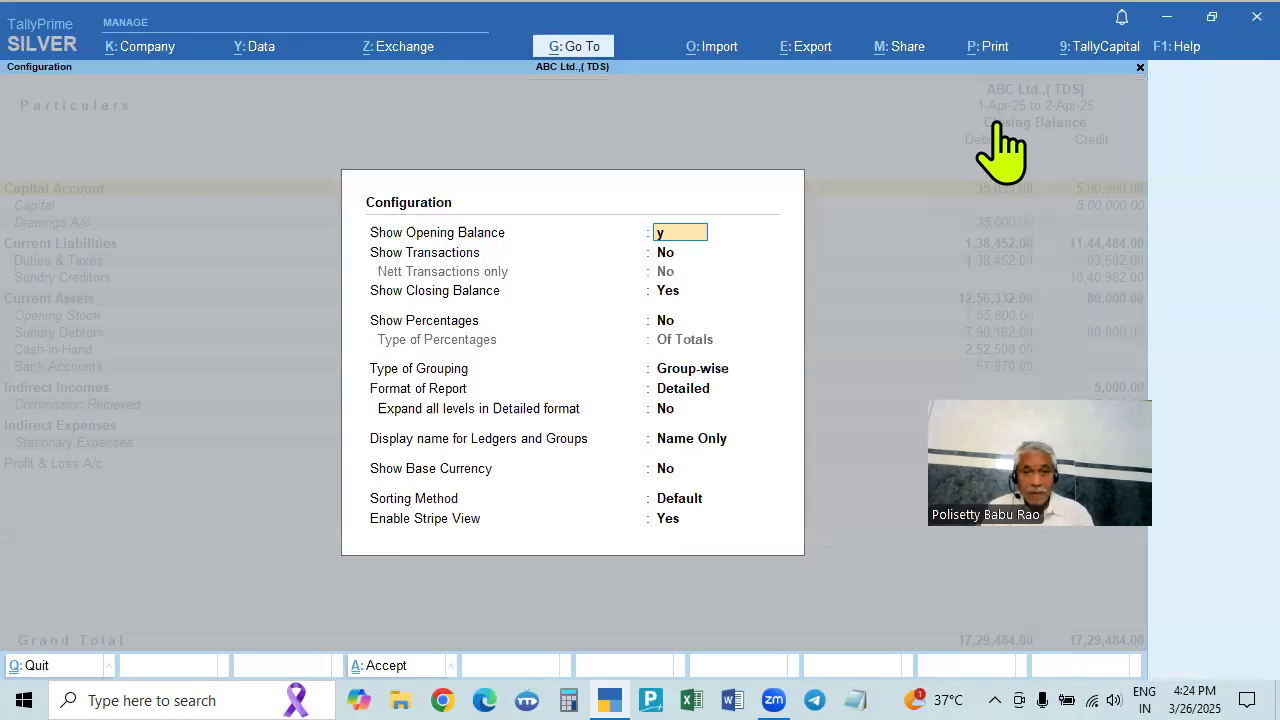
key(Return)
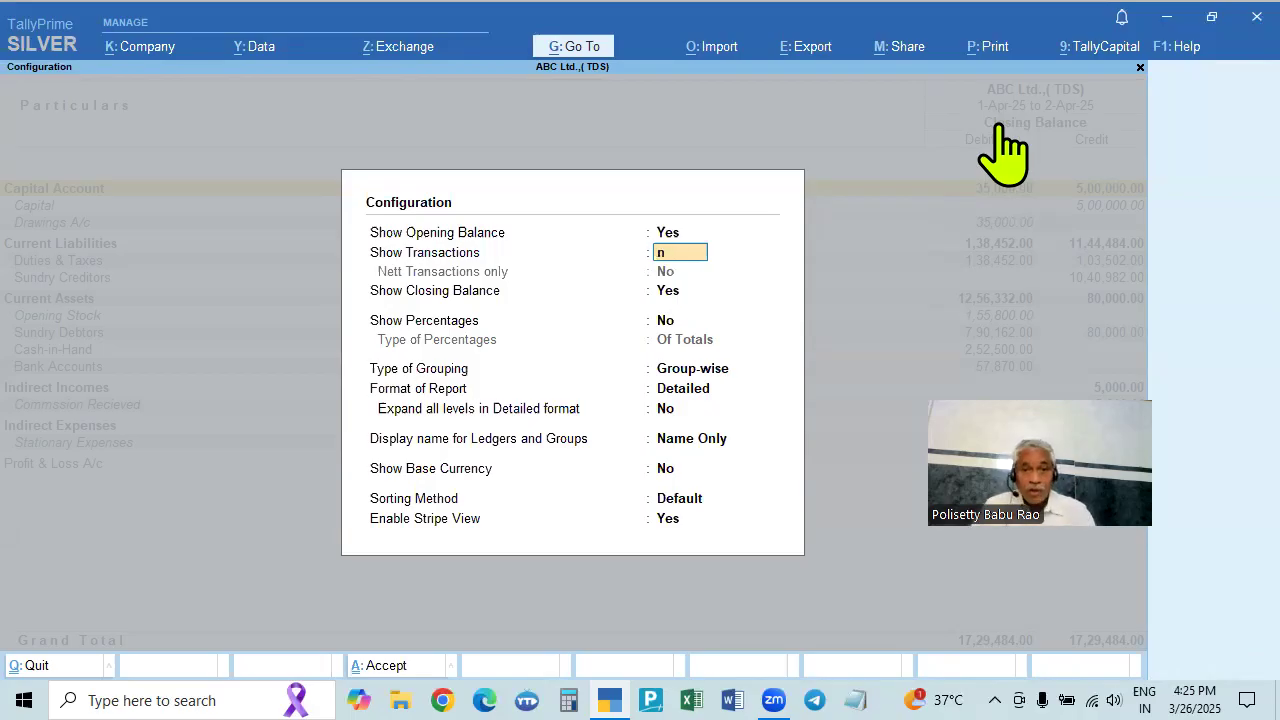
key(Return)
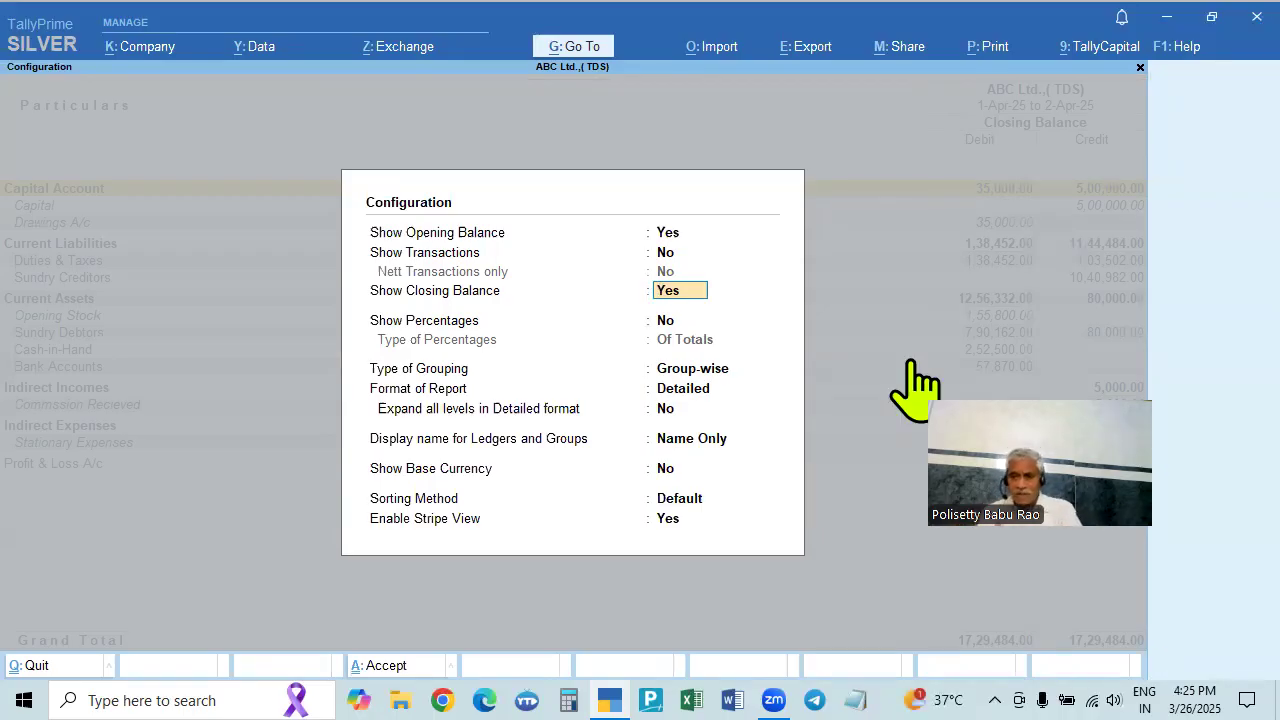
text(n)
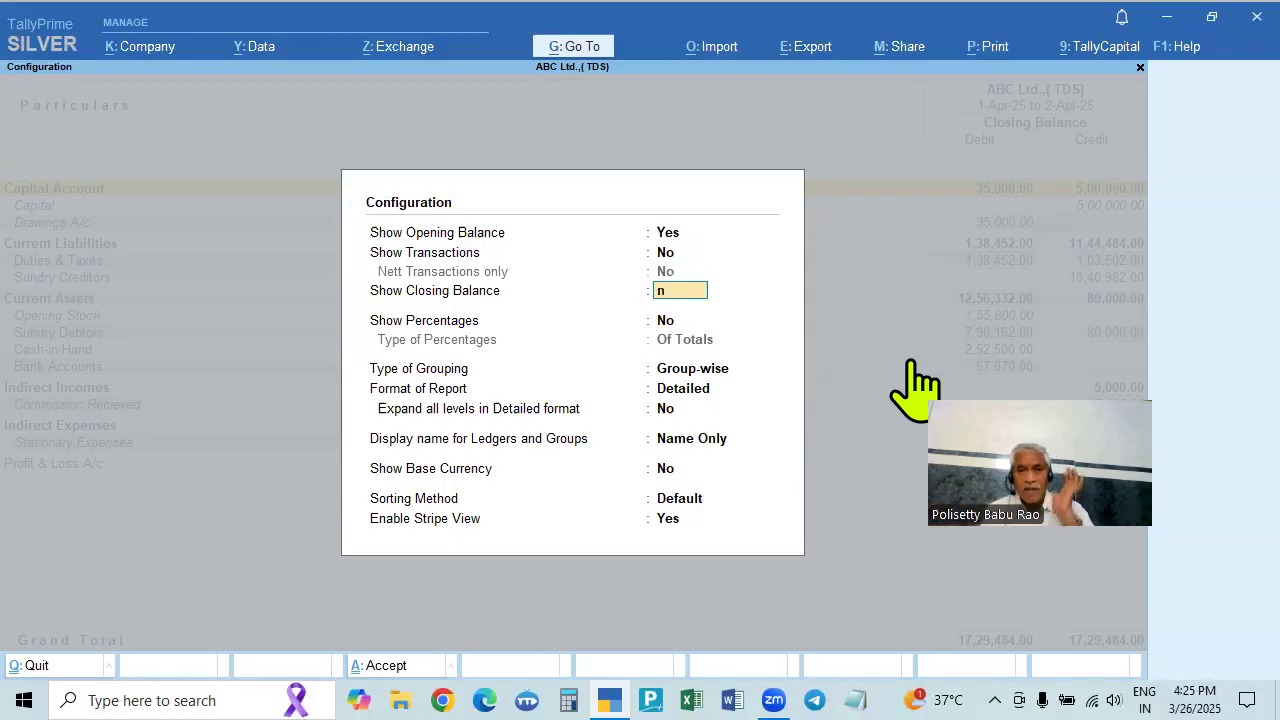
key(Return)
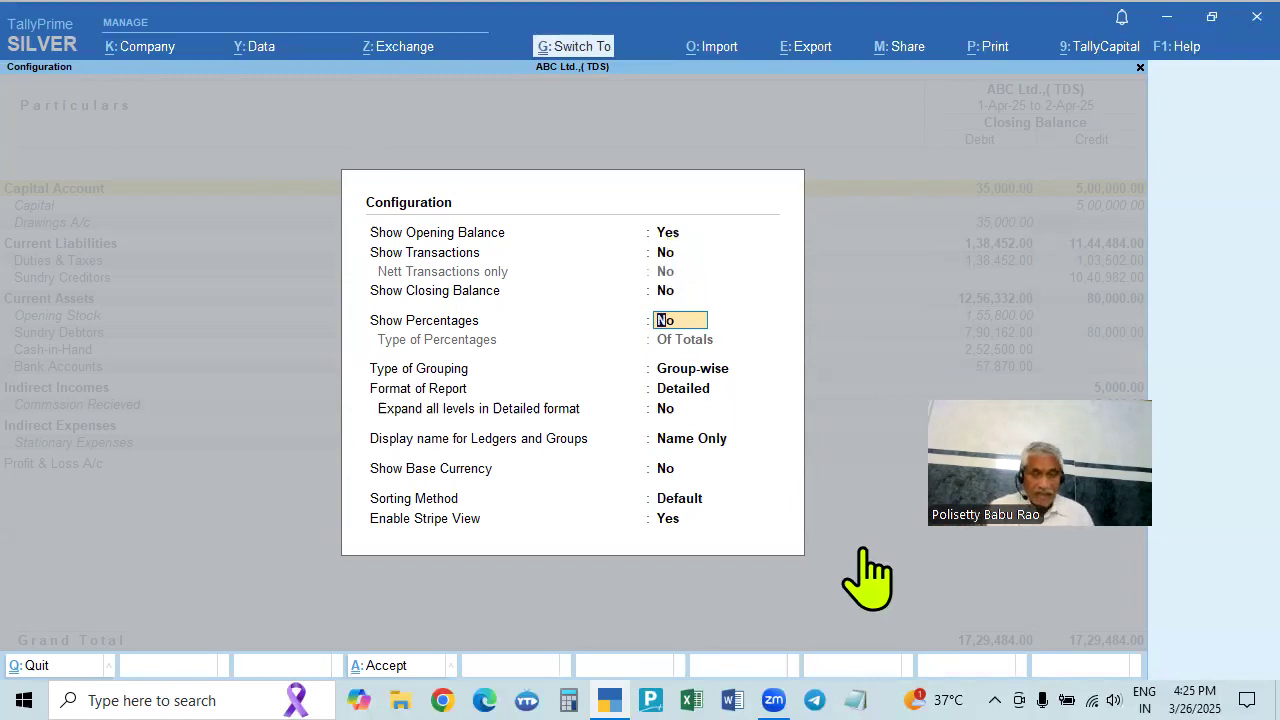
key(ctrl+a)
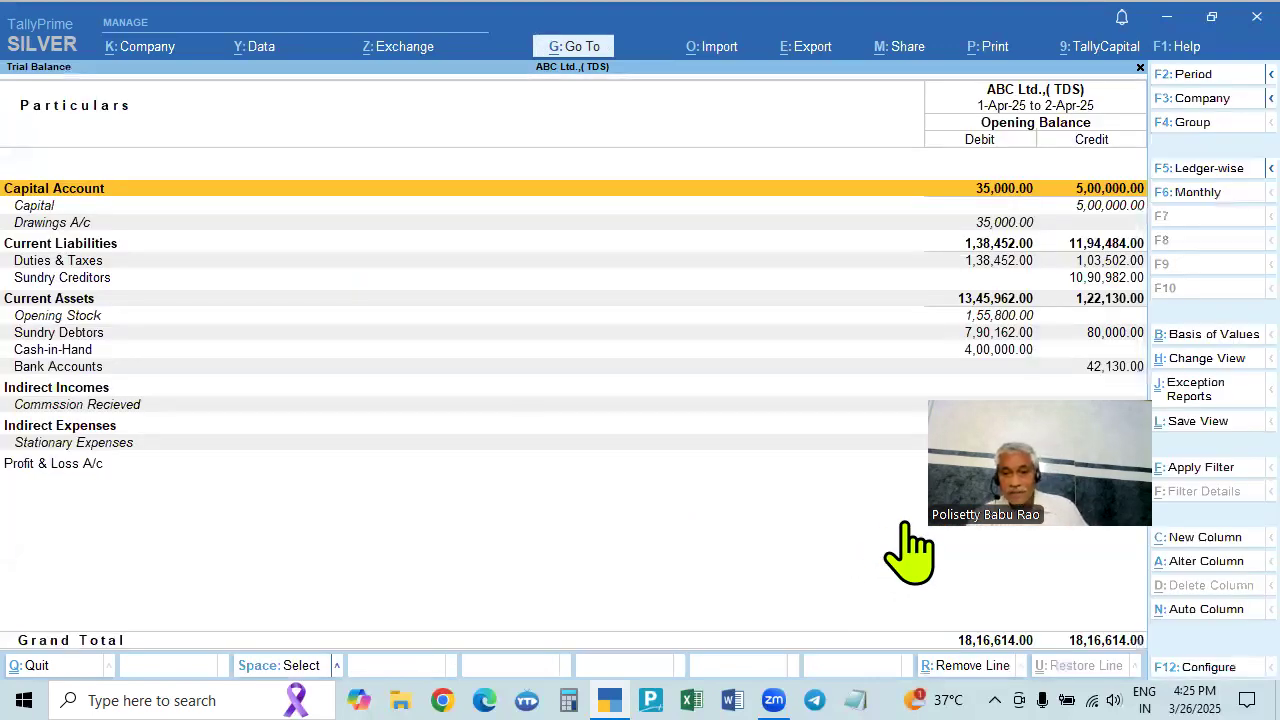
- Examine the opening balances of the parties in the Sundry Debtors group and return to the Trial Balance
key(F2)
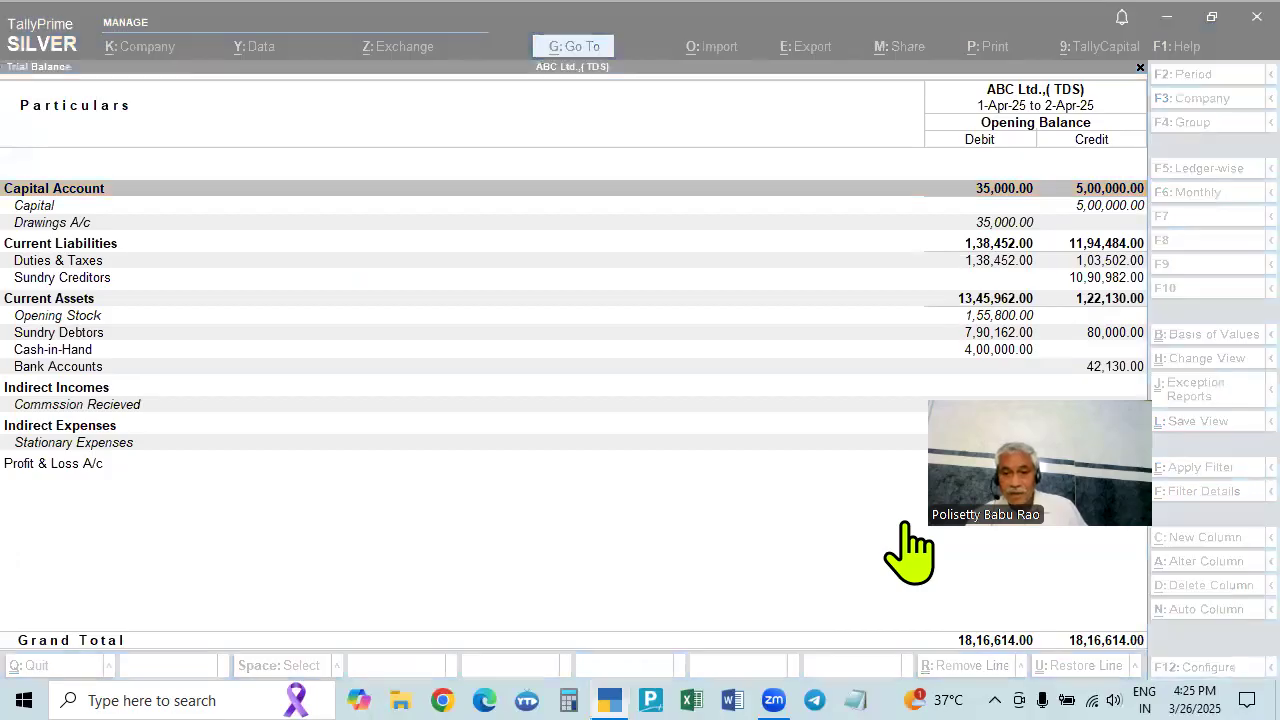
click(994, 509)
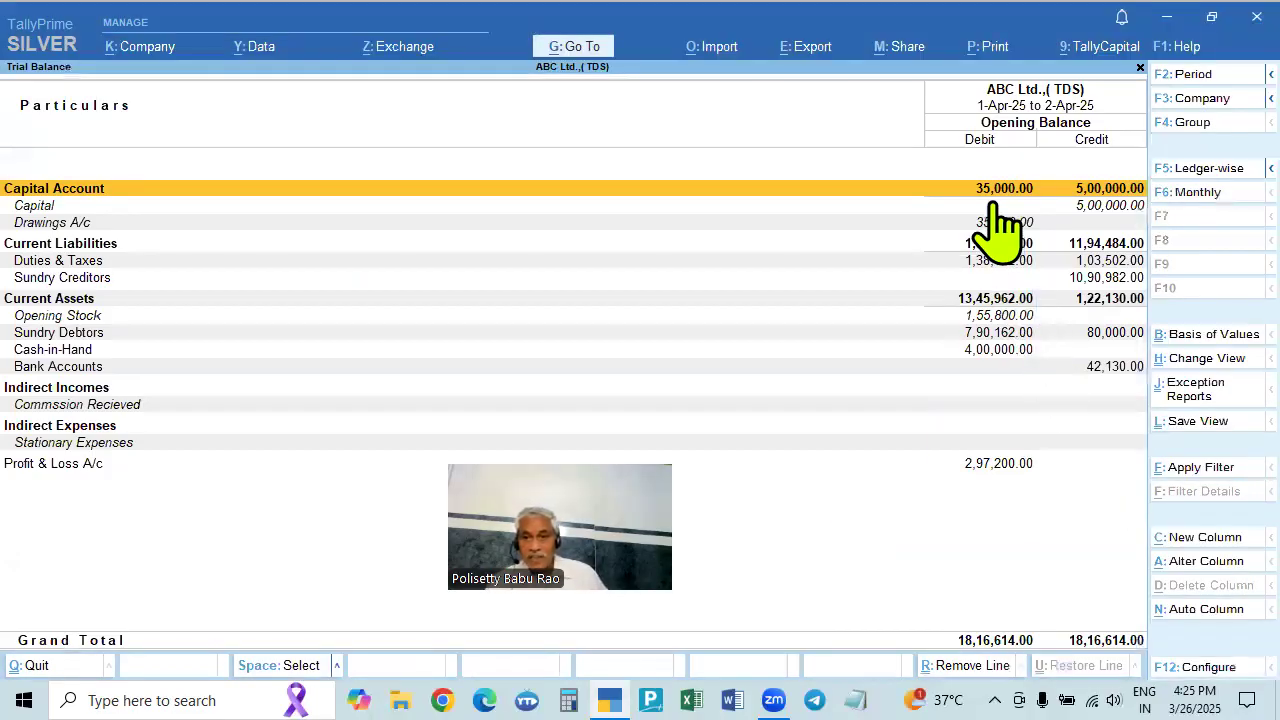
click(84, 337)
click(84, 340)
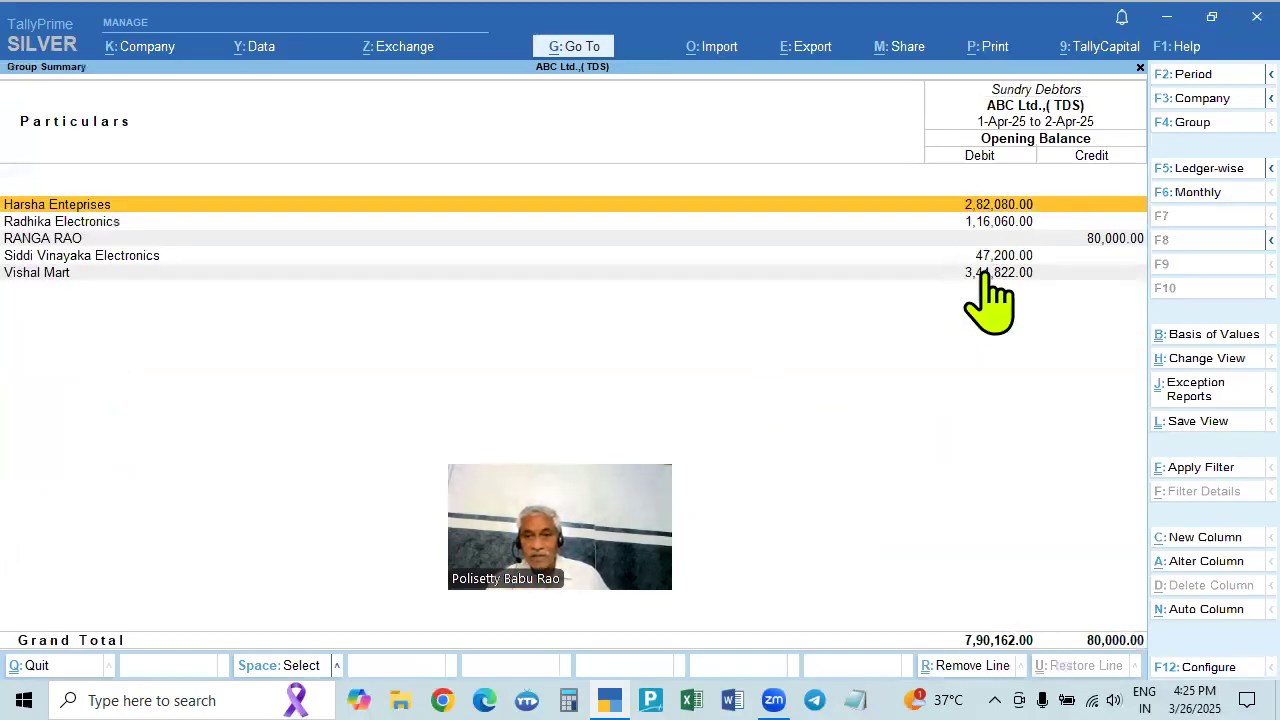
key(Escape)
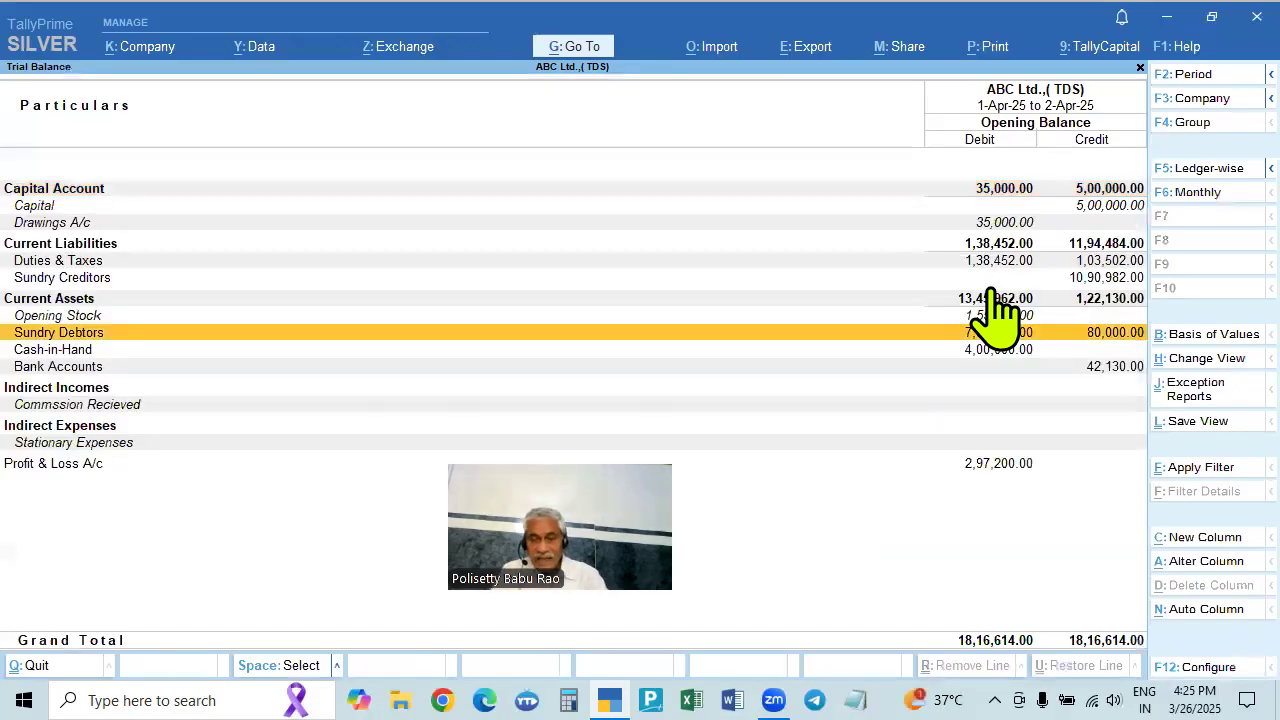
- Open the Sundry Creditors group from the Trial Balance to examine its parties' opening balances
key(Up)
key(Down)
key(Down)
key(Up)
key(Up)
key(Up)
key(Up)
key(Return)
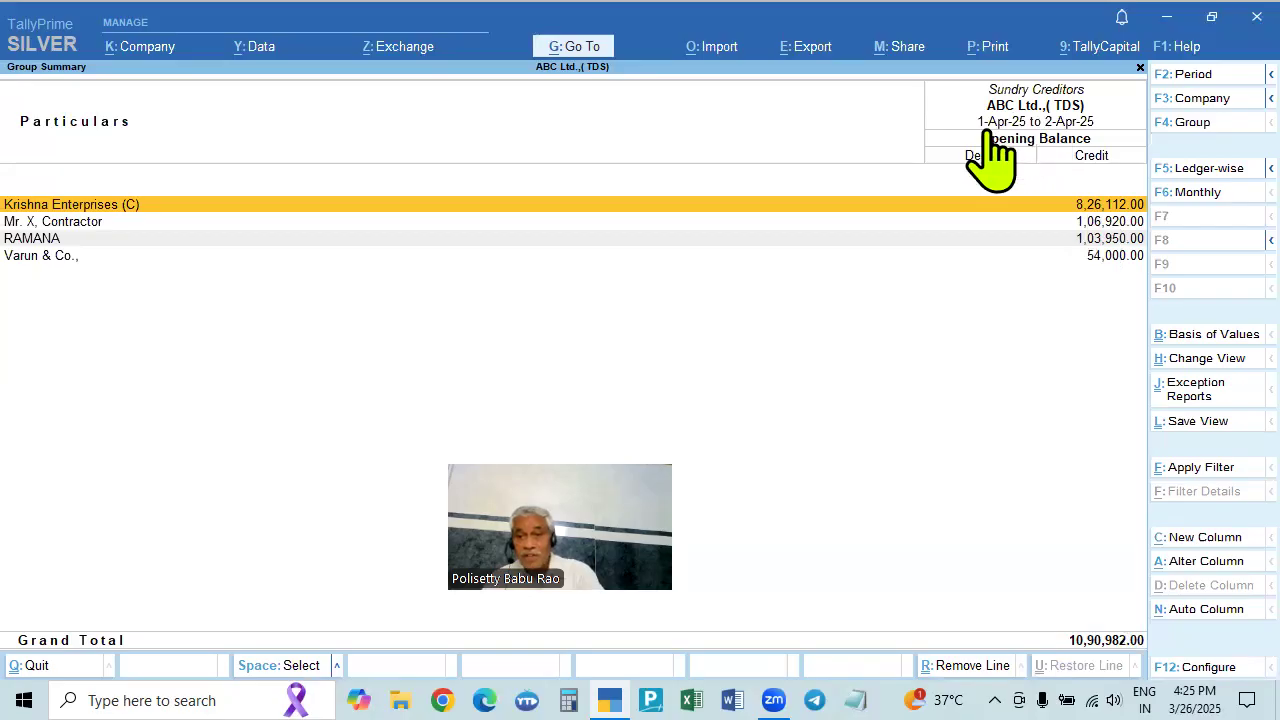
- Close the Sundry Creditors summary and reopen the Trial Balance in its detailed view
key(Escape)
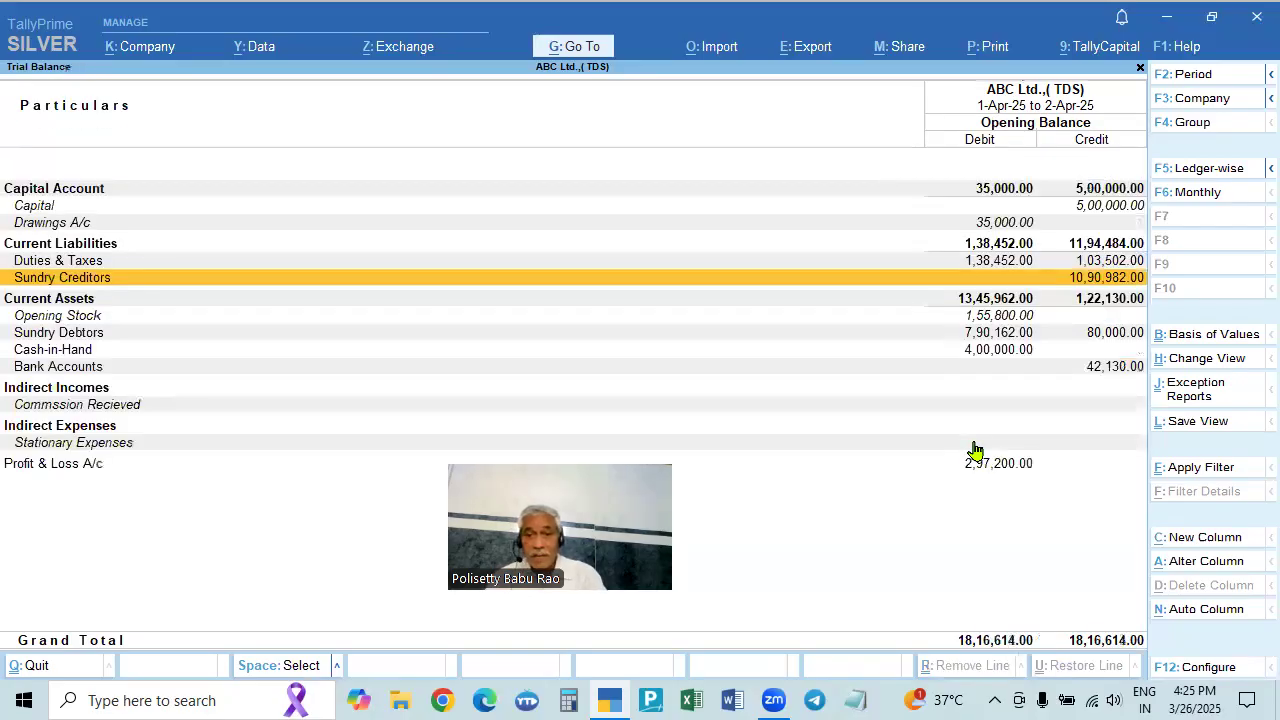
key(Escape)
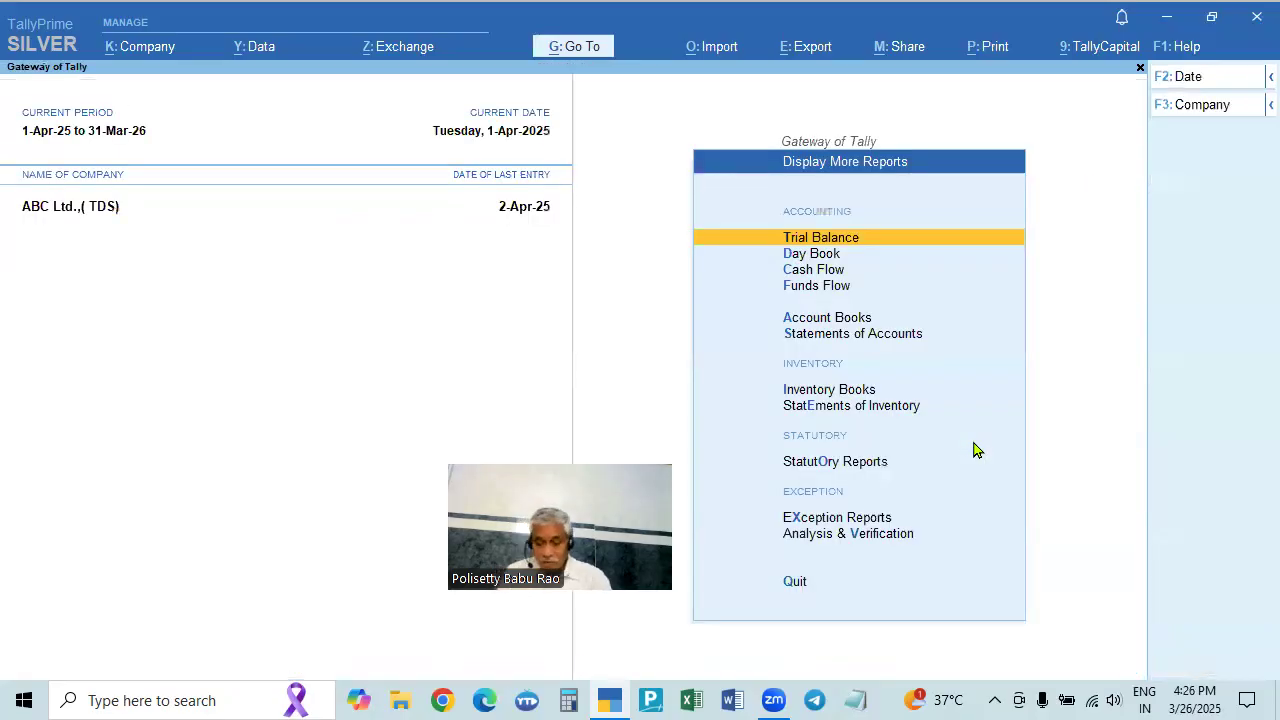
key(Down)
key(Down)
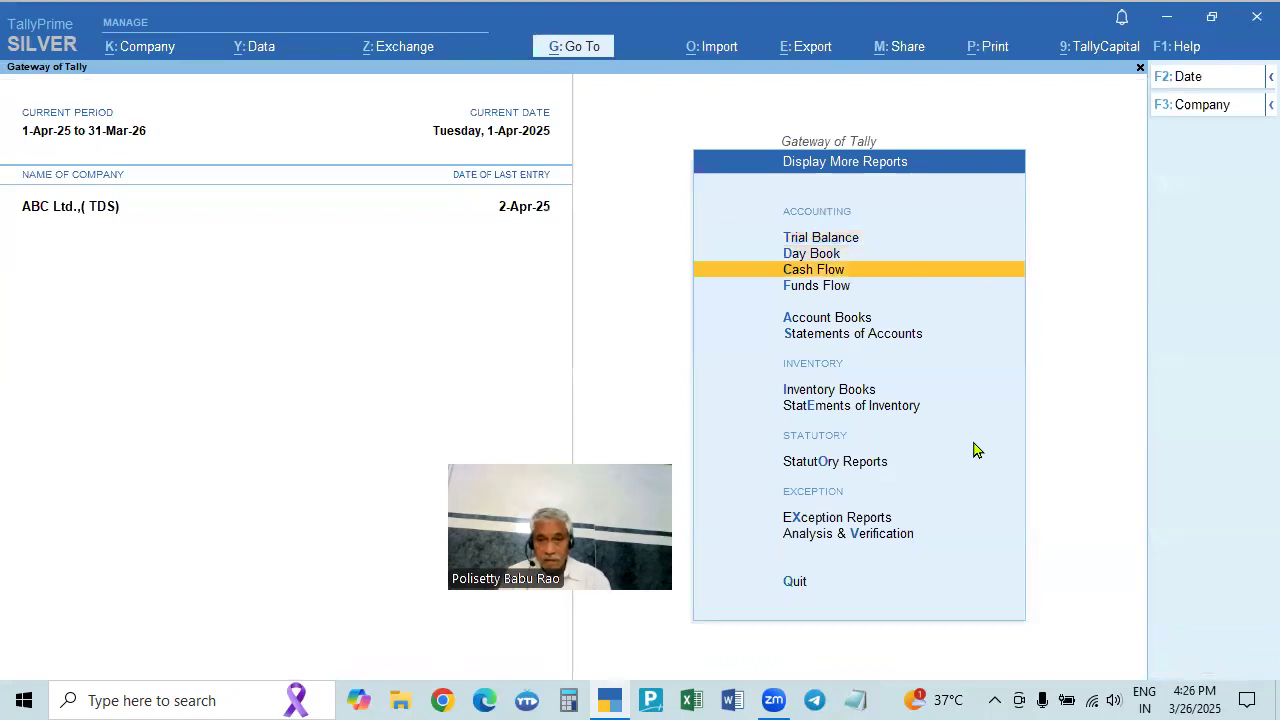
key(Escape)
key(Return)
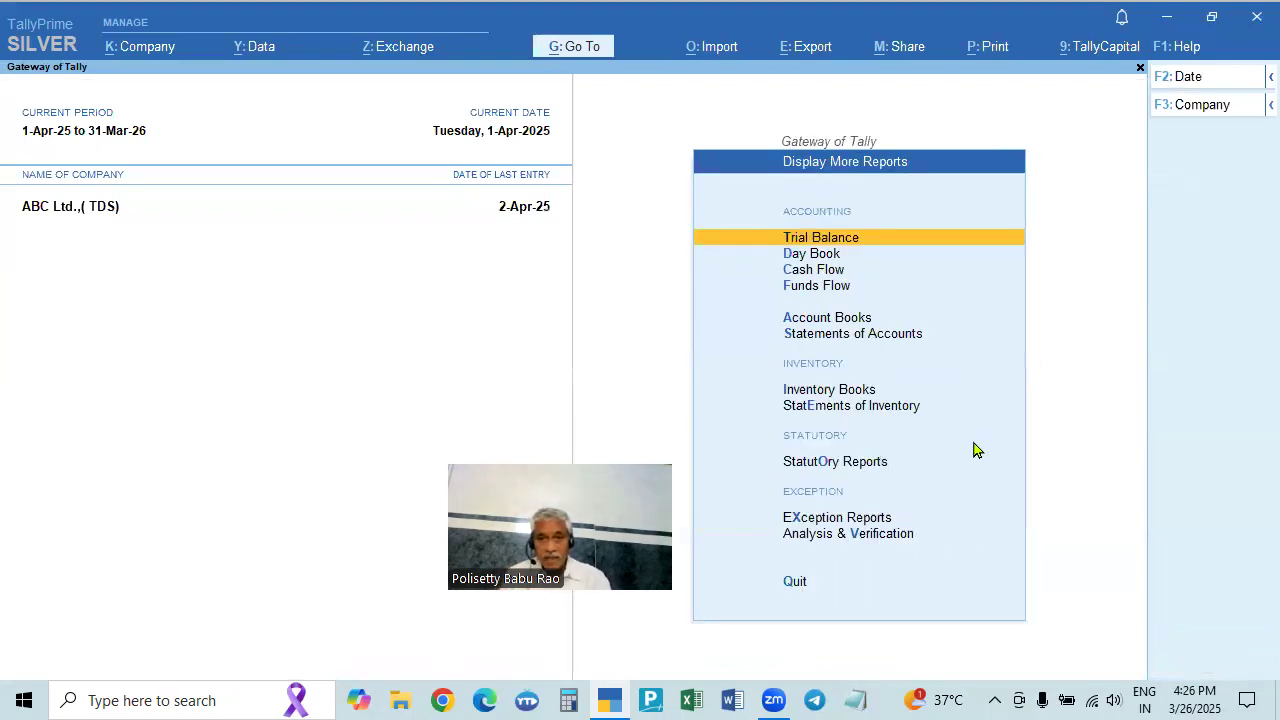
key(Return)
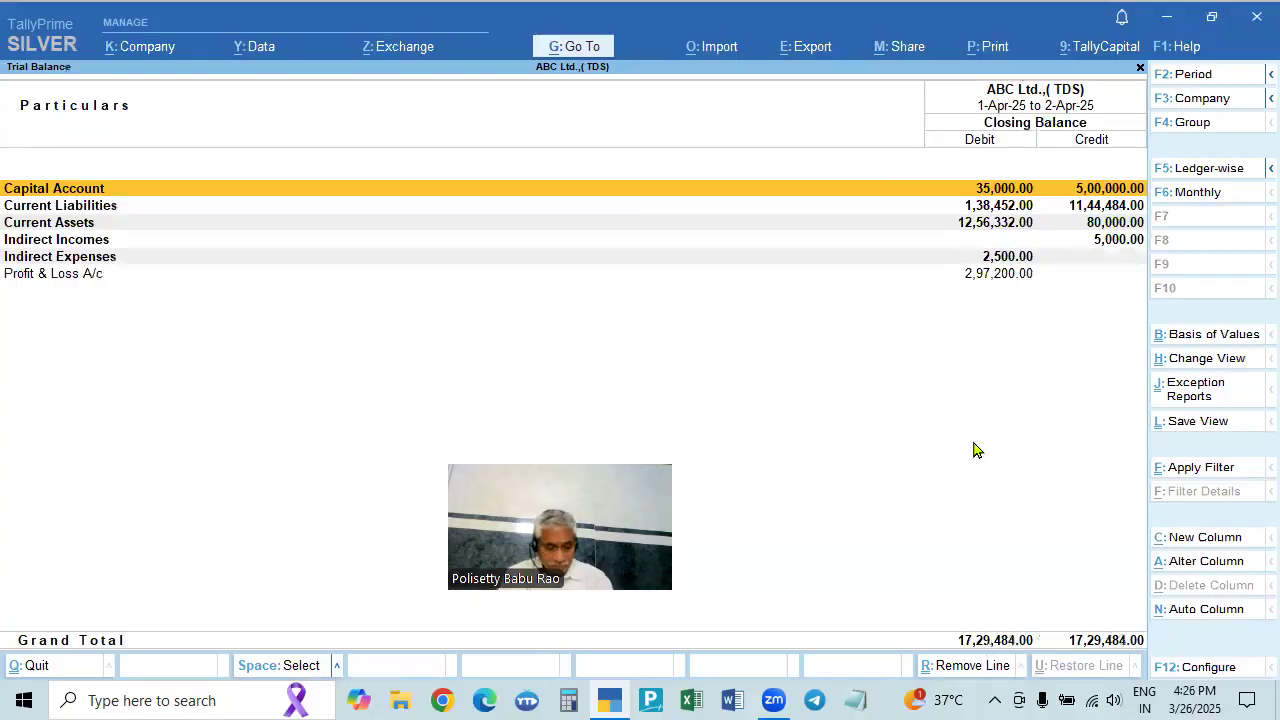
key(alt+F5)
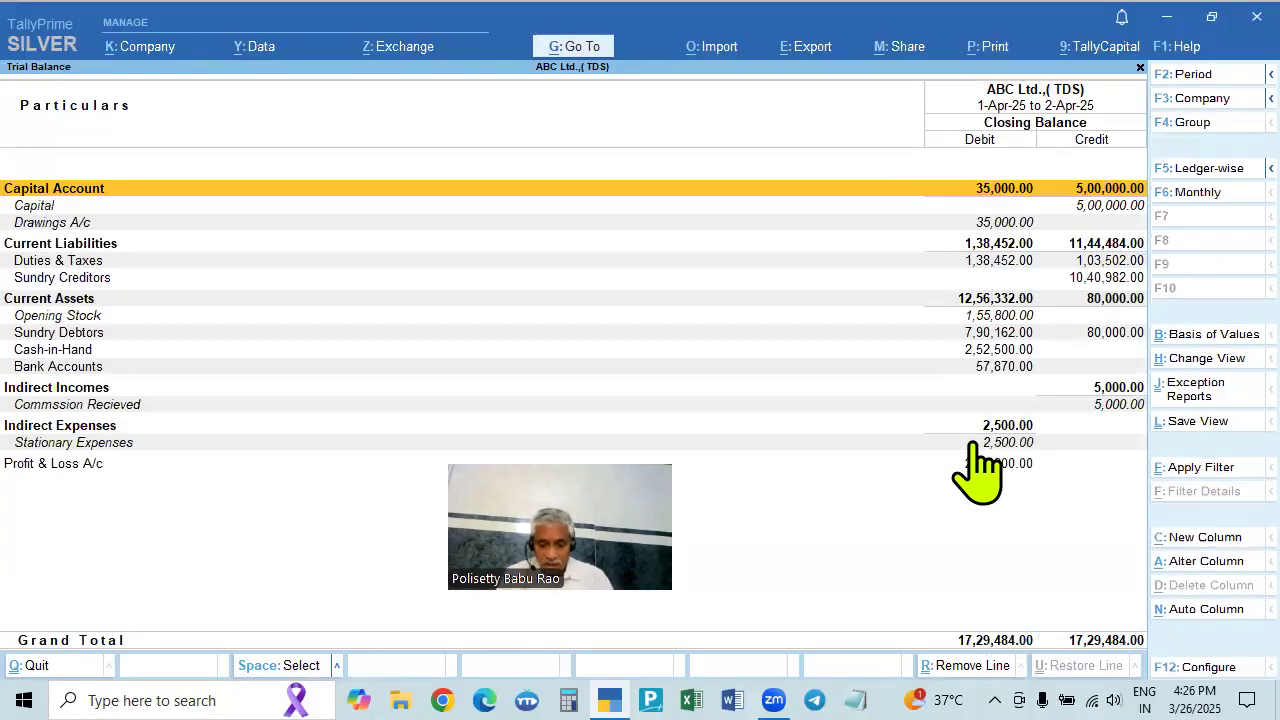
- Configure the Trial Balance to show opening balances, with transactions and closing balances both set to No
key(F12)
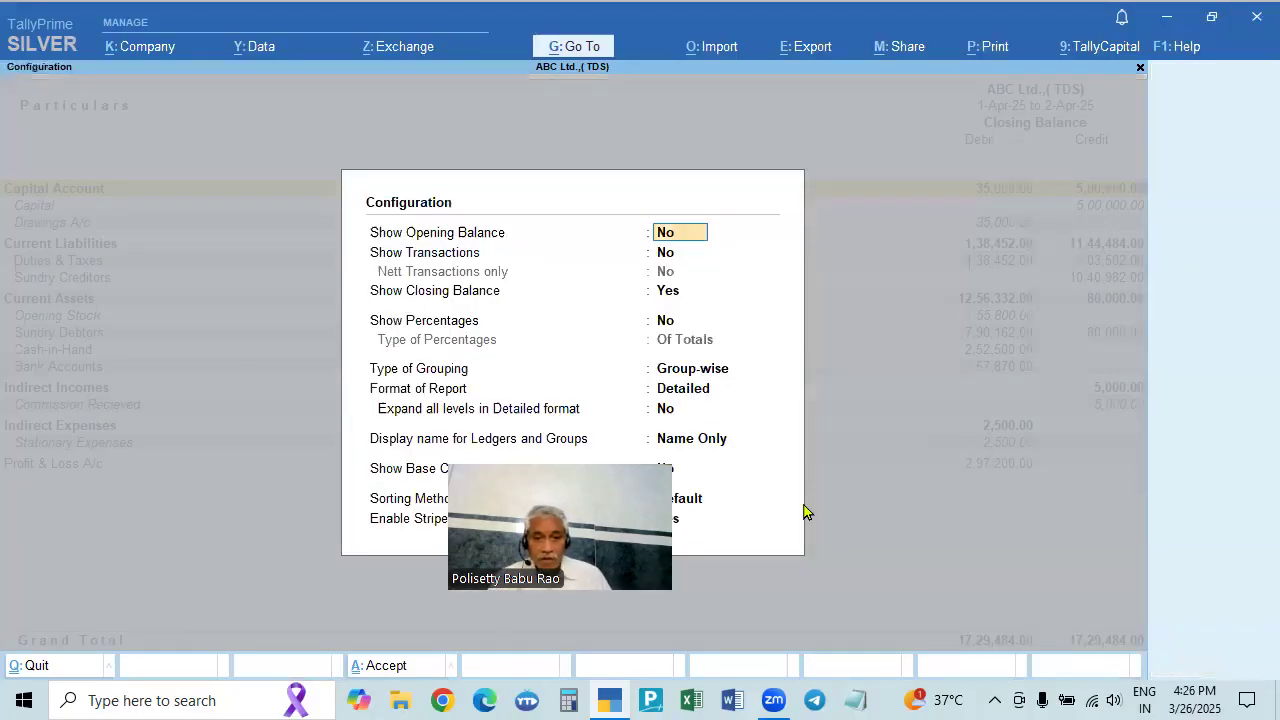
drag(560, 520, 112, 488)
click(667, 232)
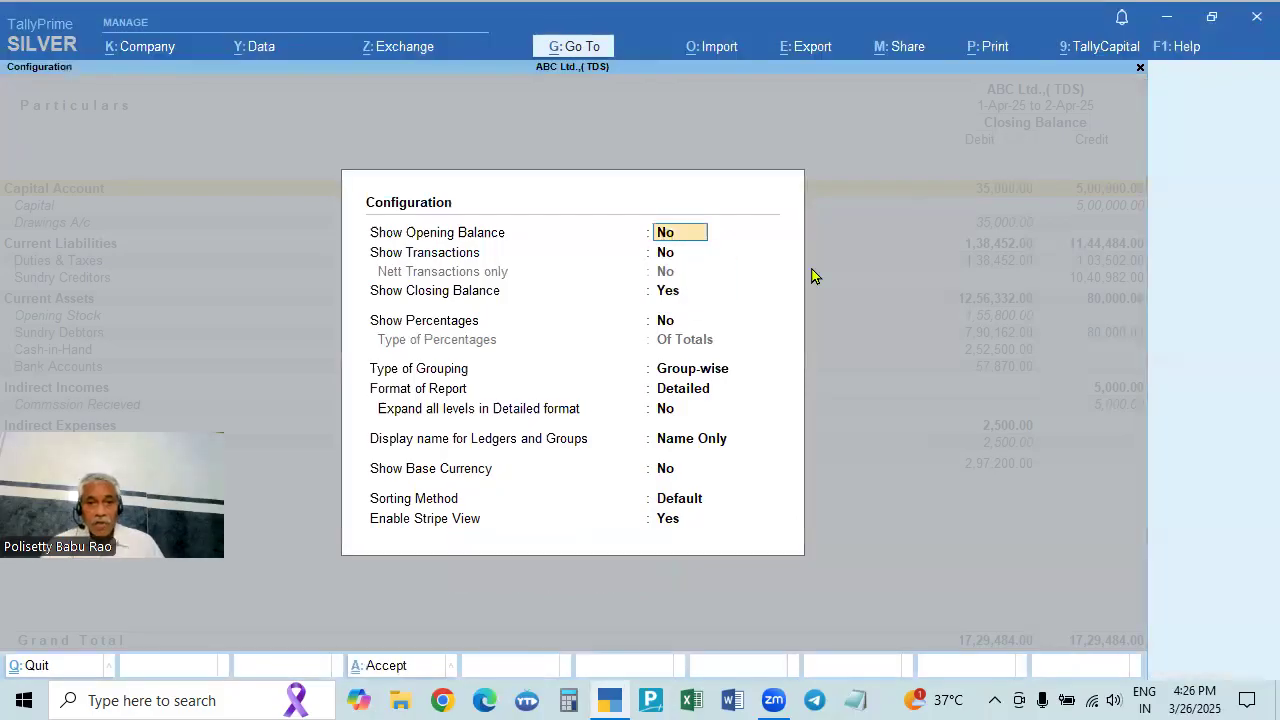
text(y)
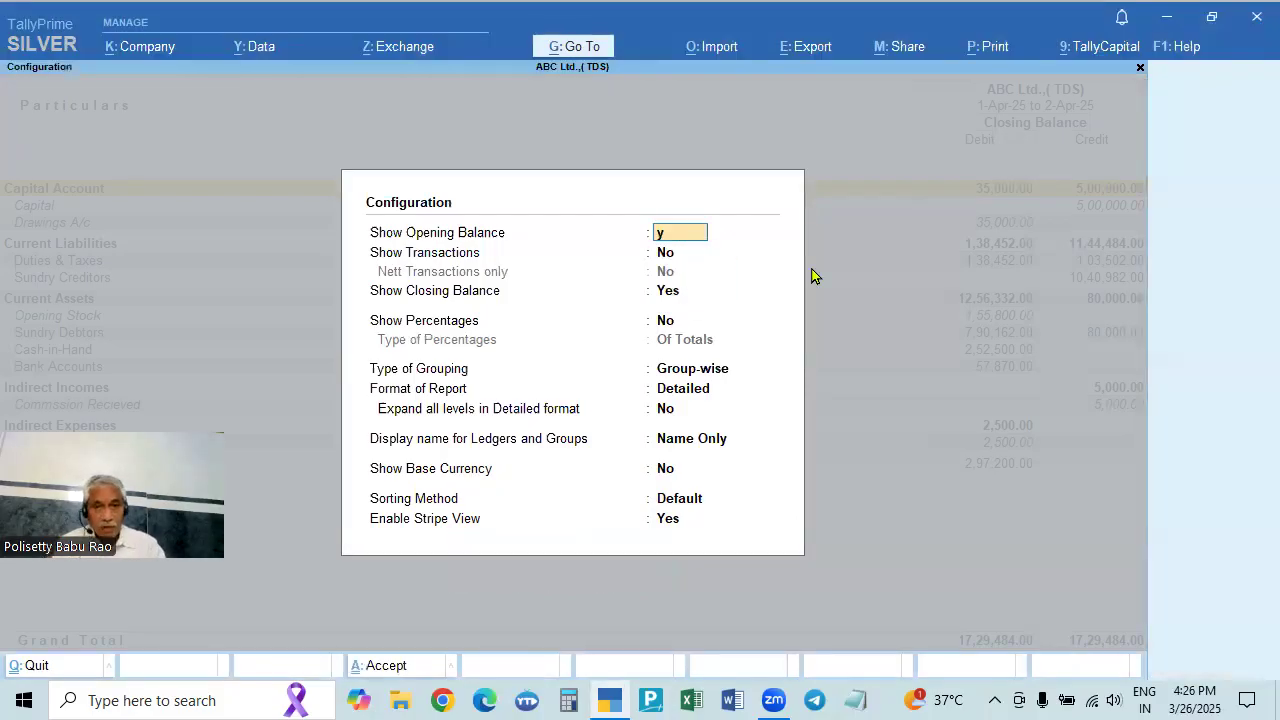
key(Return)
text(n)
key(Return)
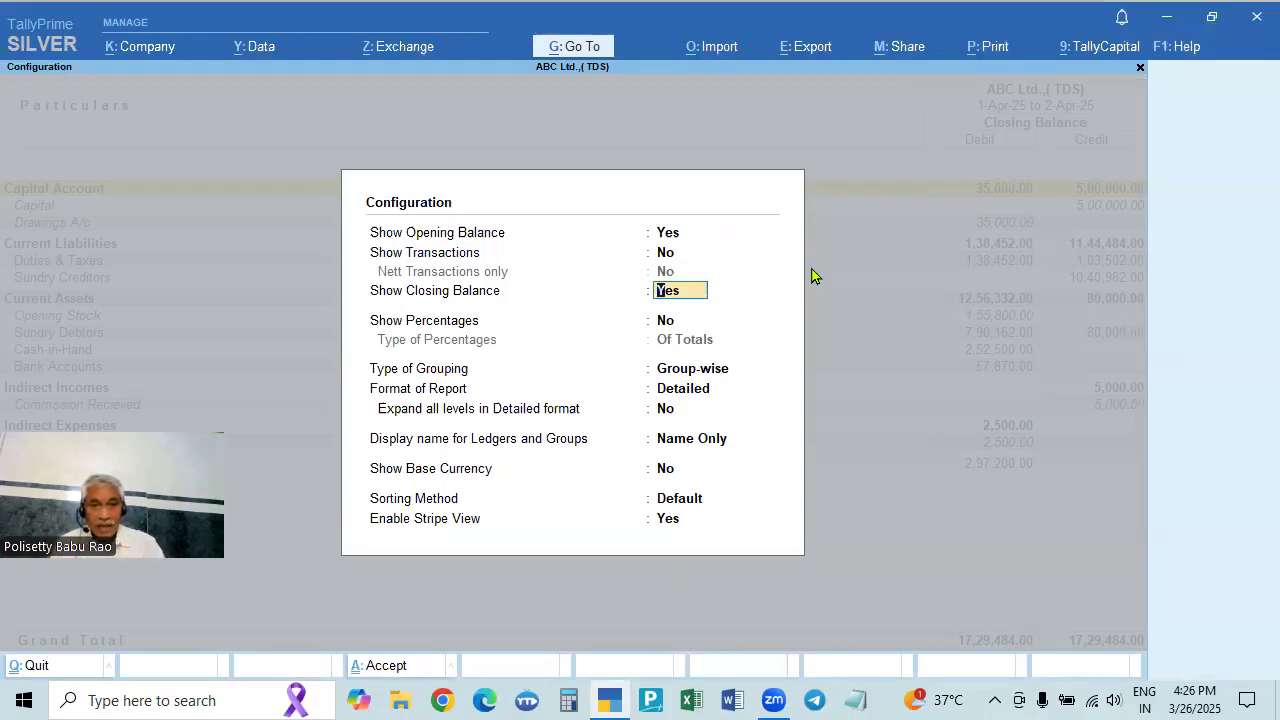
text(n)
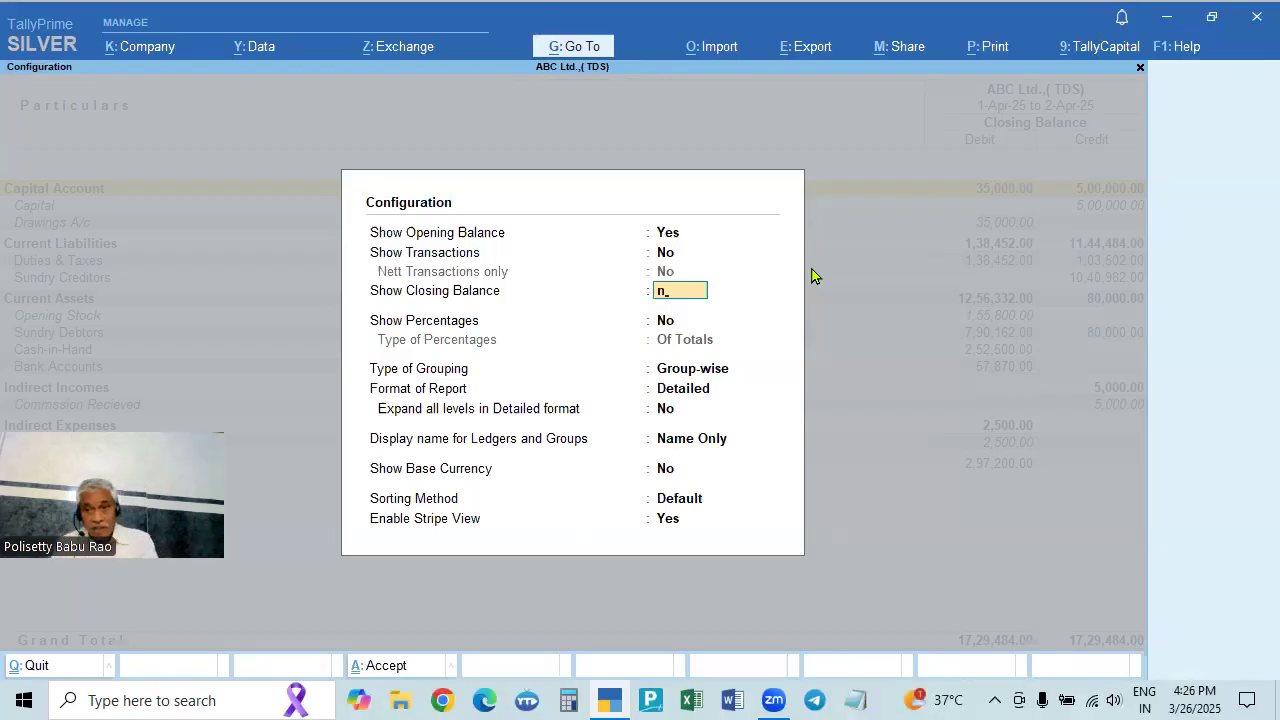
key(Return)
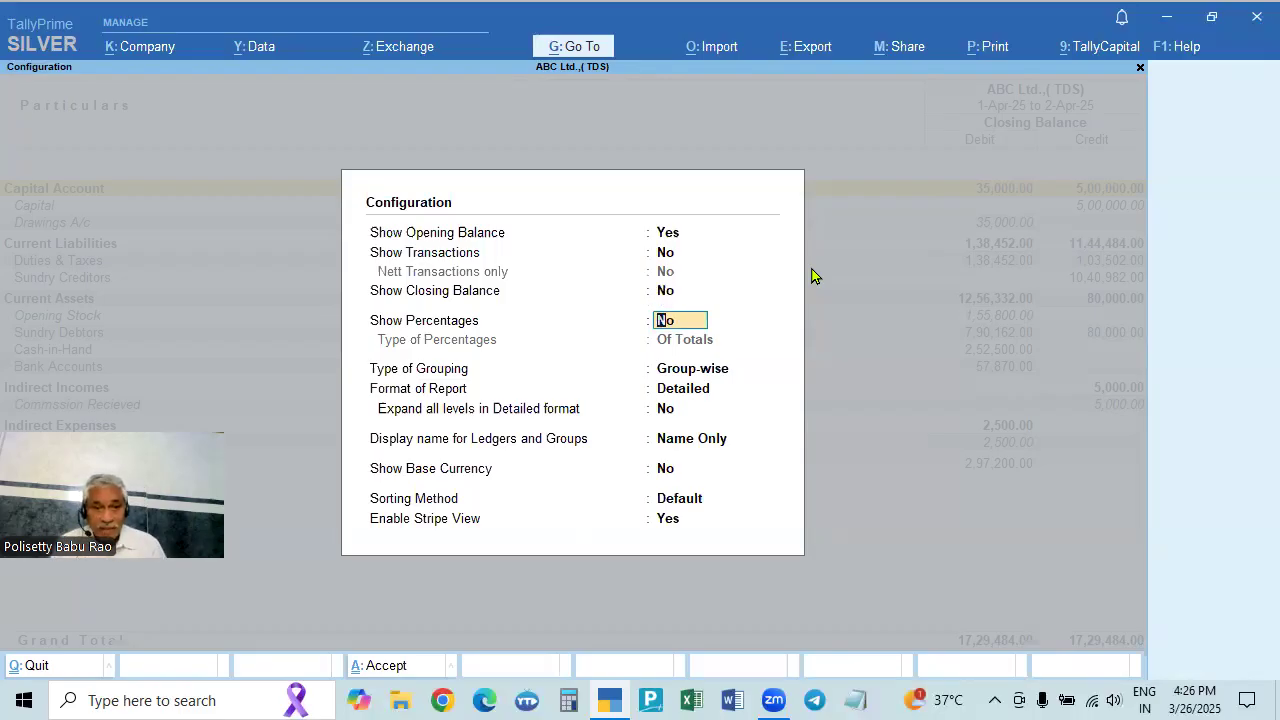
- Set the Trial Balance's type of grouping to Ledger-wise, keep the remaining options, and apply the configuration
key(Return)
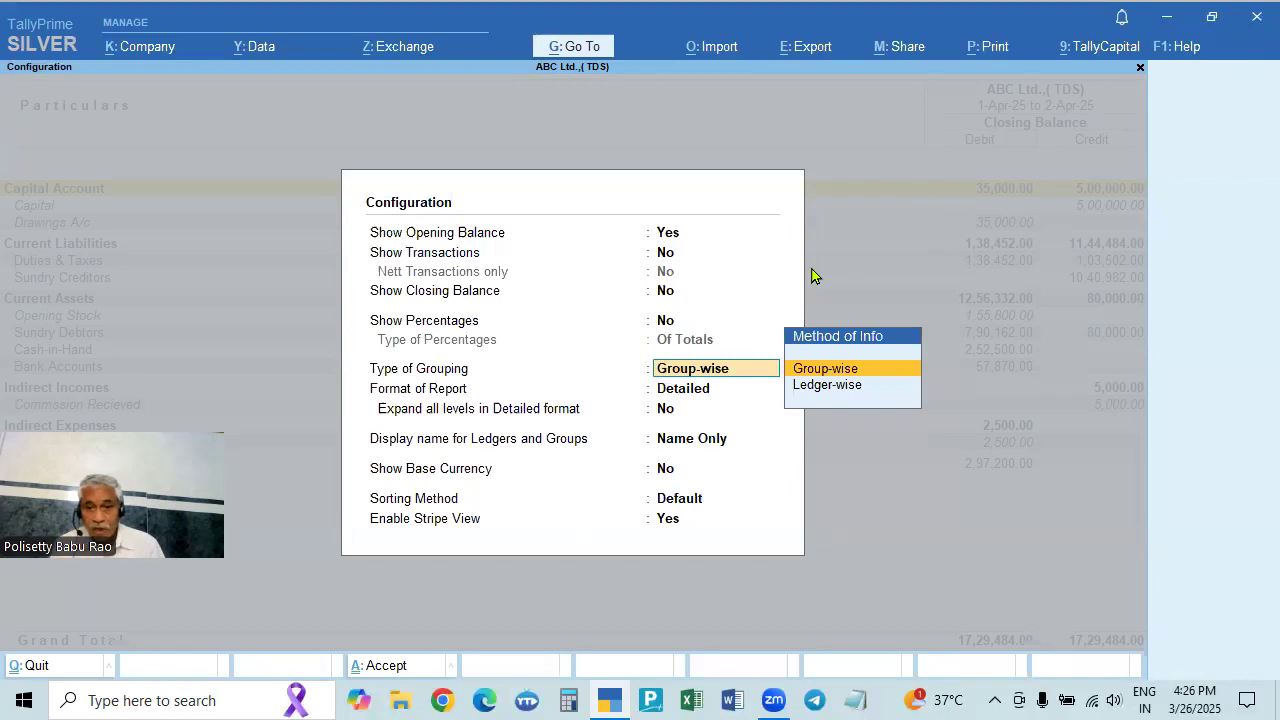
key(Down)
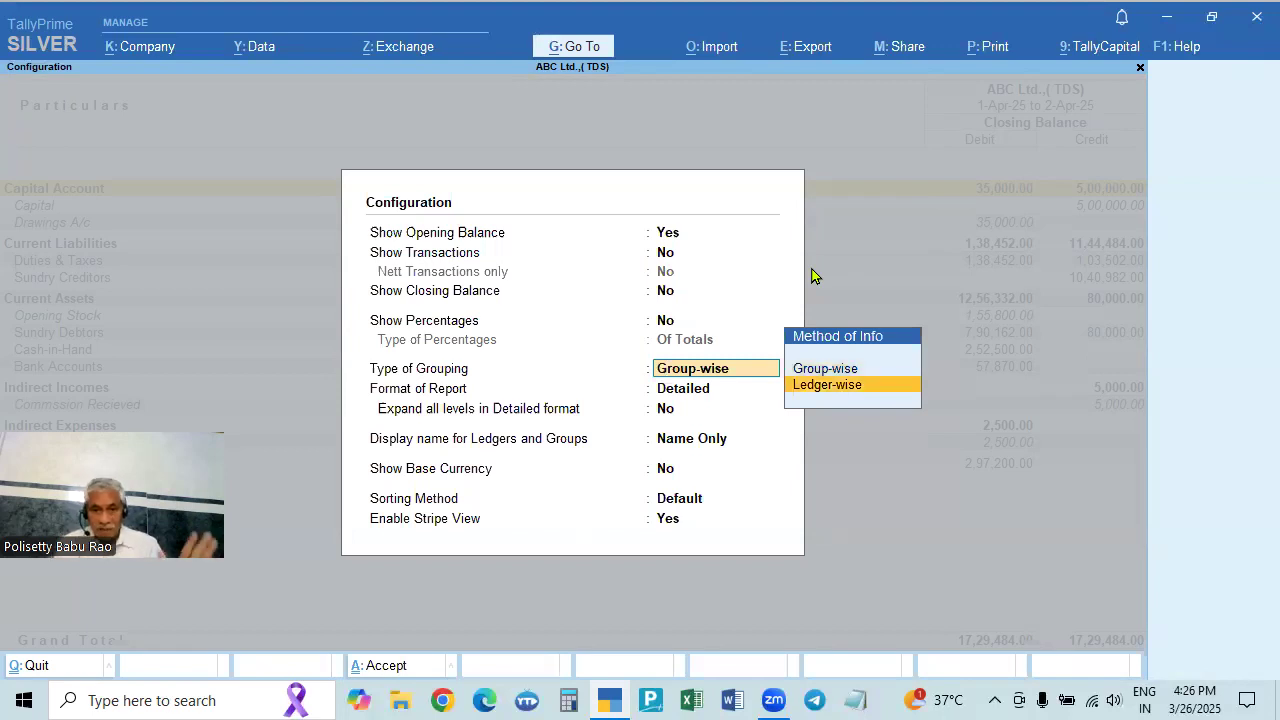
key(Return)
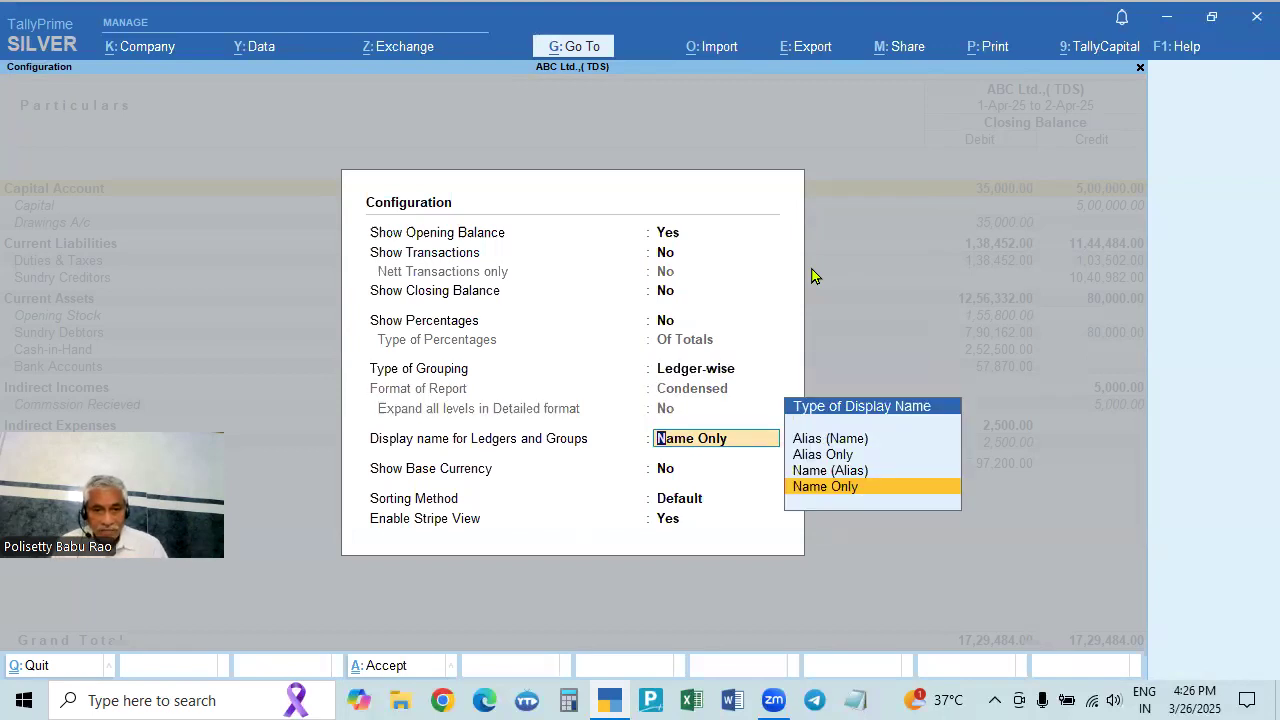
key(Return)
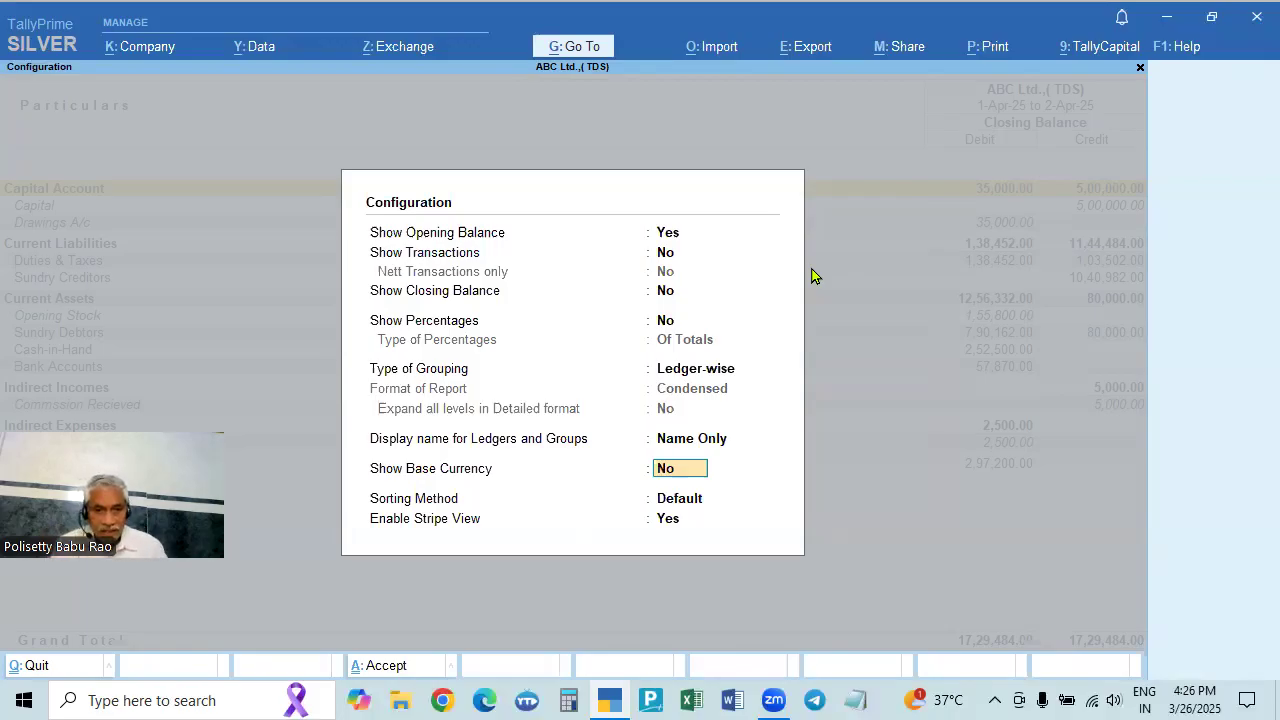
key(Return)
key(Return)
key(Return)
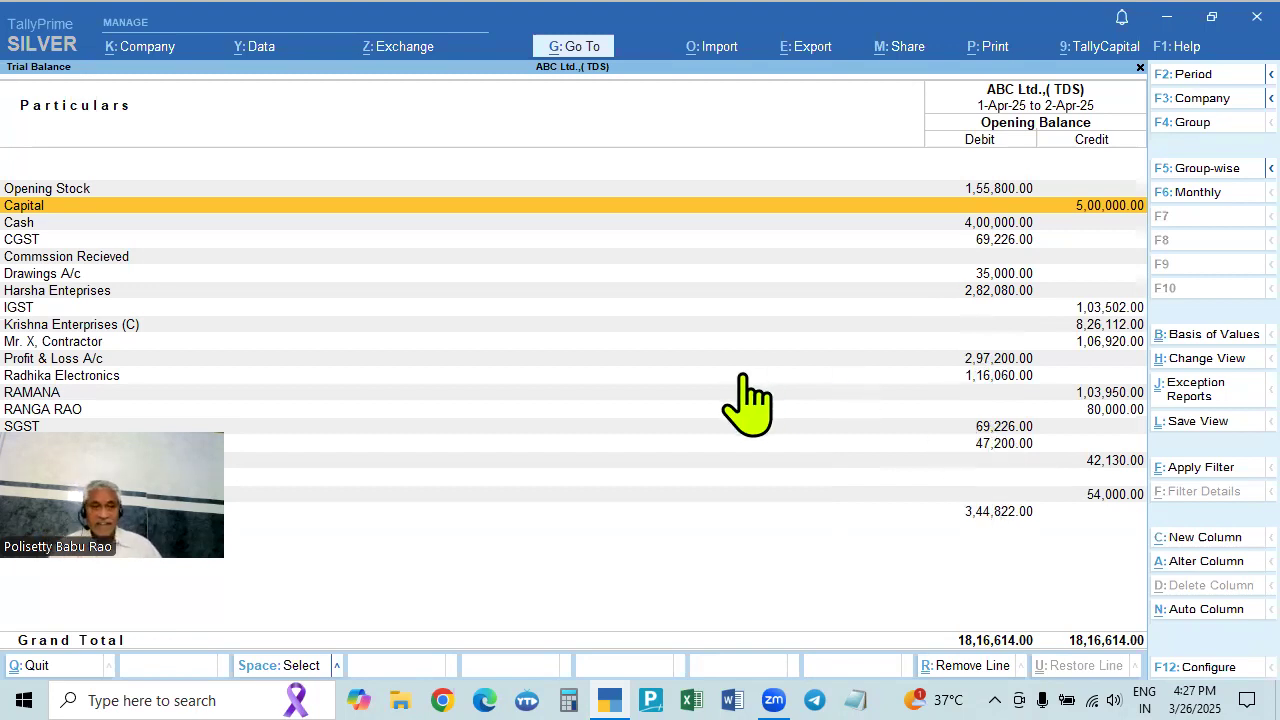
- Examine the ledger-wise opening balances of the accounts and parties in the Trial Balance
key(Down)
key(Down)
key(Down)
key(Down)
key(Down)
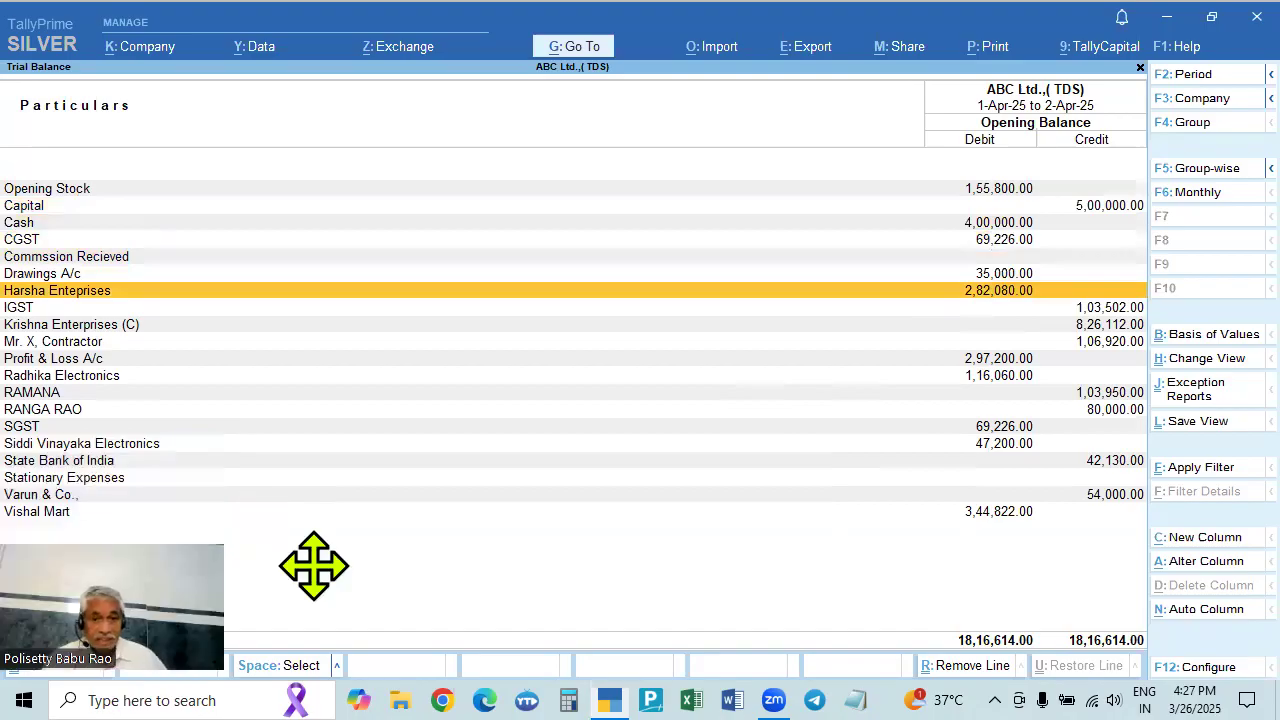
key(Down)
key(Down)
key(Down)
key(Down)
key(Down)
key(Down)
key(Down)
key(Down)
key(Down)
key(Down)
key(Down)
key(Down)
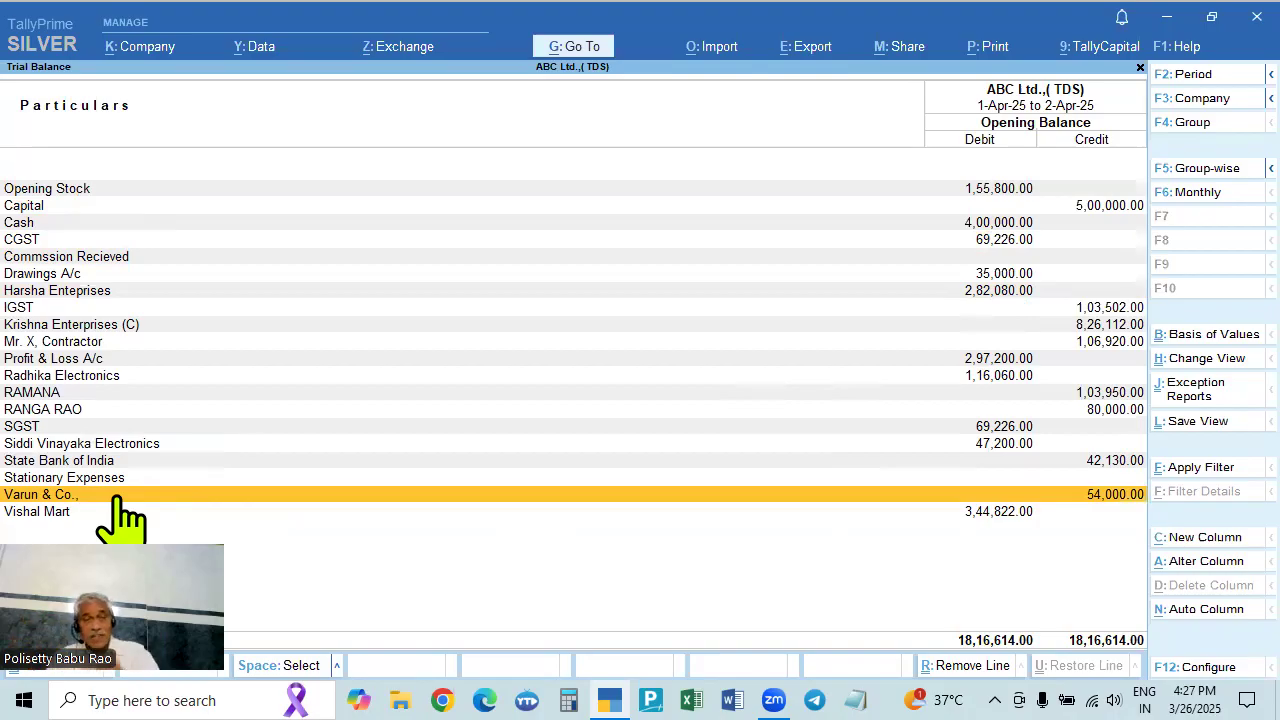
click(74, 346)
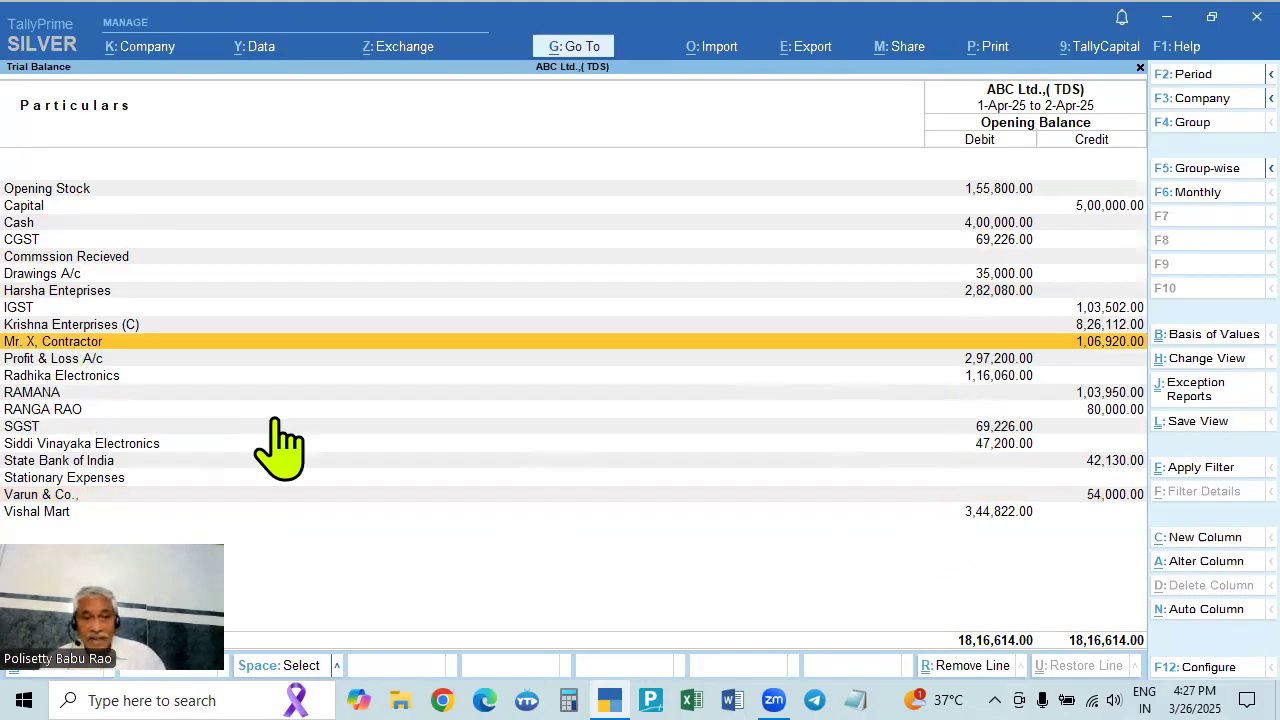
- Open the Radhika Electronics monthly summary to check its opening balance, and return to the Trial Balance
click(63, 377)
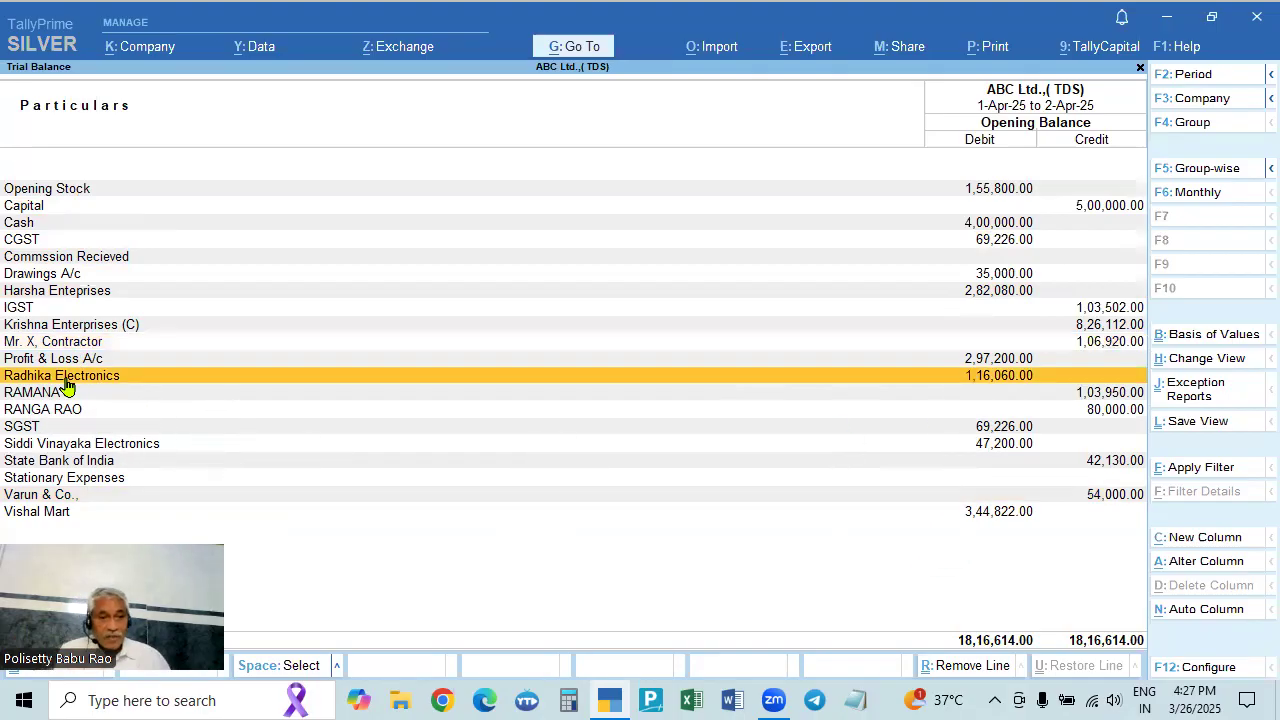
click(63, 378)
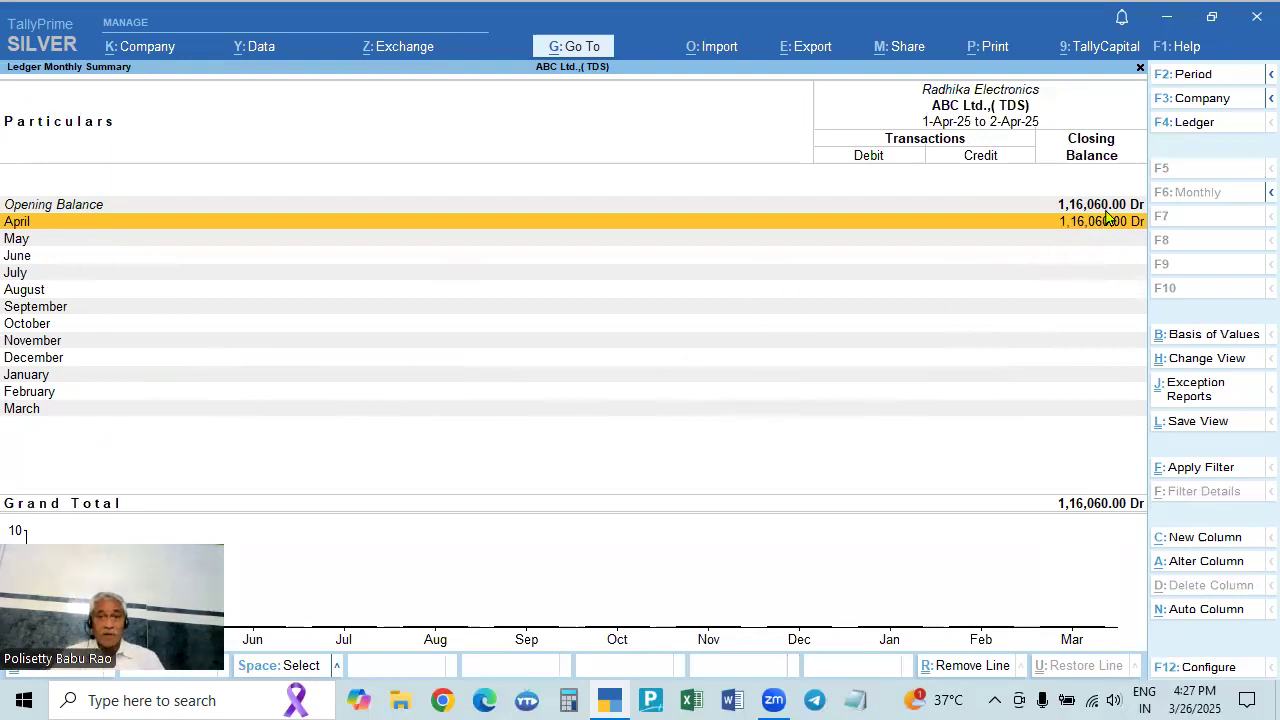
key(Escape)
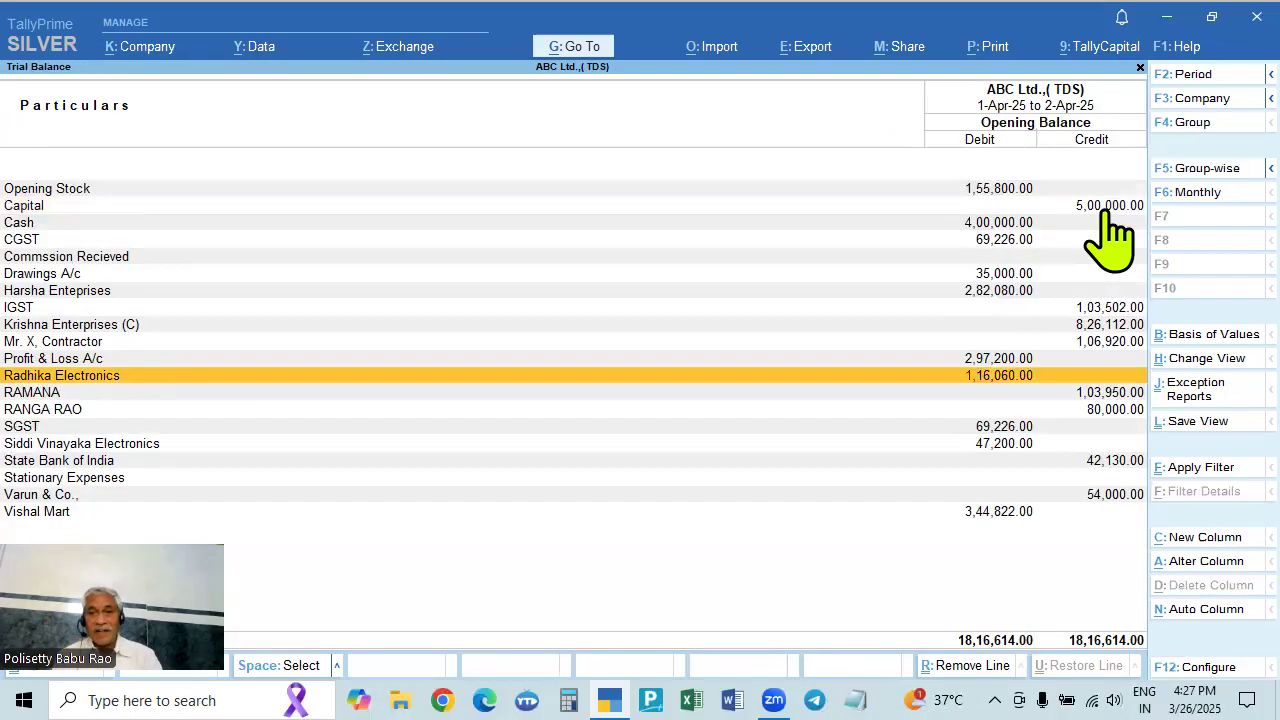
- Leave the Trial Balance and open the Krishna Enterprises (C) ledger master for alteration to check its opening balance field
key(Escape)
key(Escape)
key(Escape)
key(Escape)
key(Down)
key(Return)
key(Down)
key(Return)
key(Down)
key(Down)
key(Down)
key(Down)
key(Down)
key(Down)
key(Down)
key(Down)
key(Down)
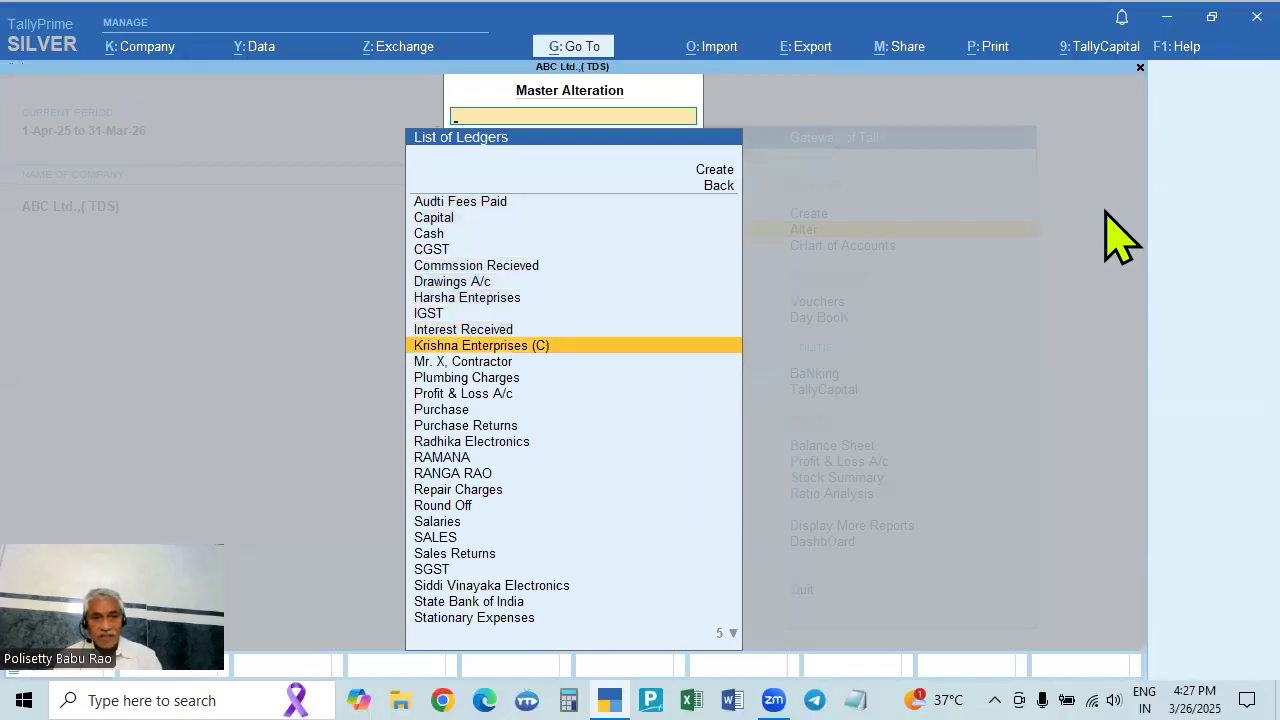
key(Return)
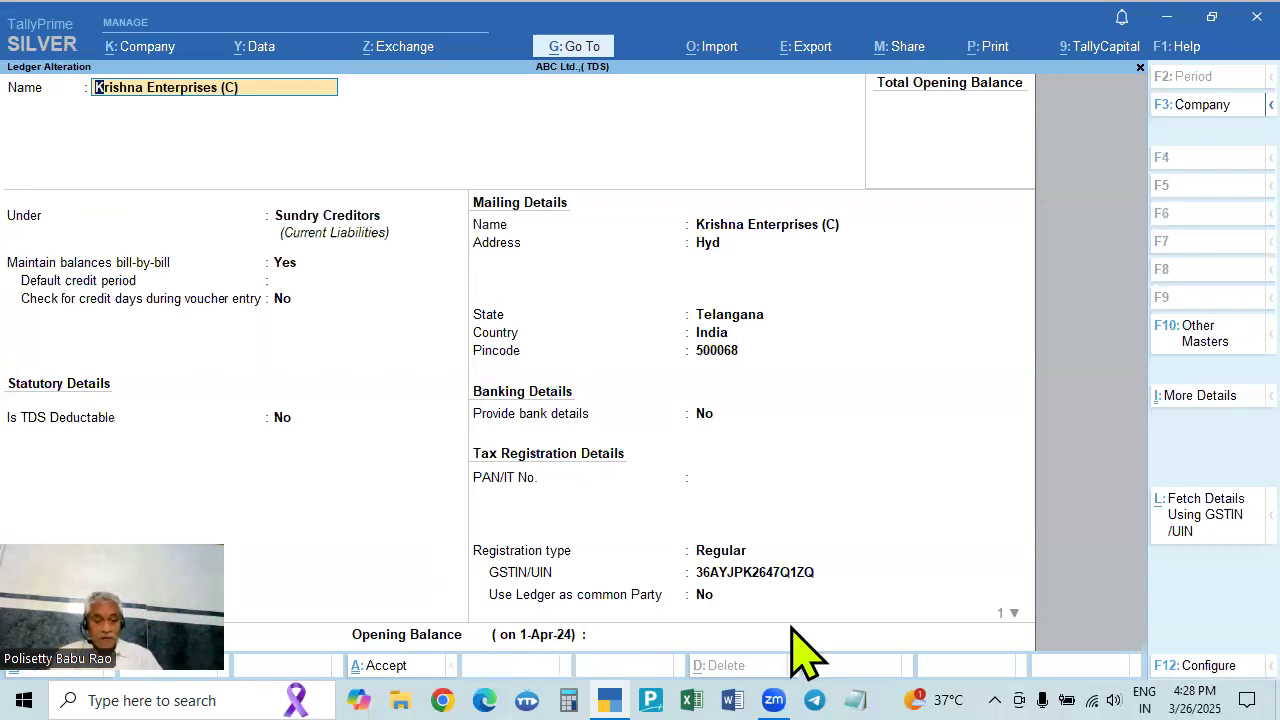
- Quit the ledger alteration without saving and return to the Gateway of Tally
key(BackSpace)
key(Escape)
key(y)
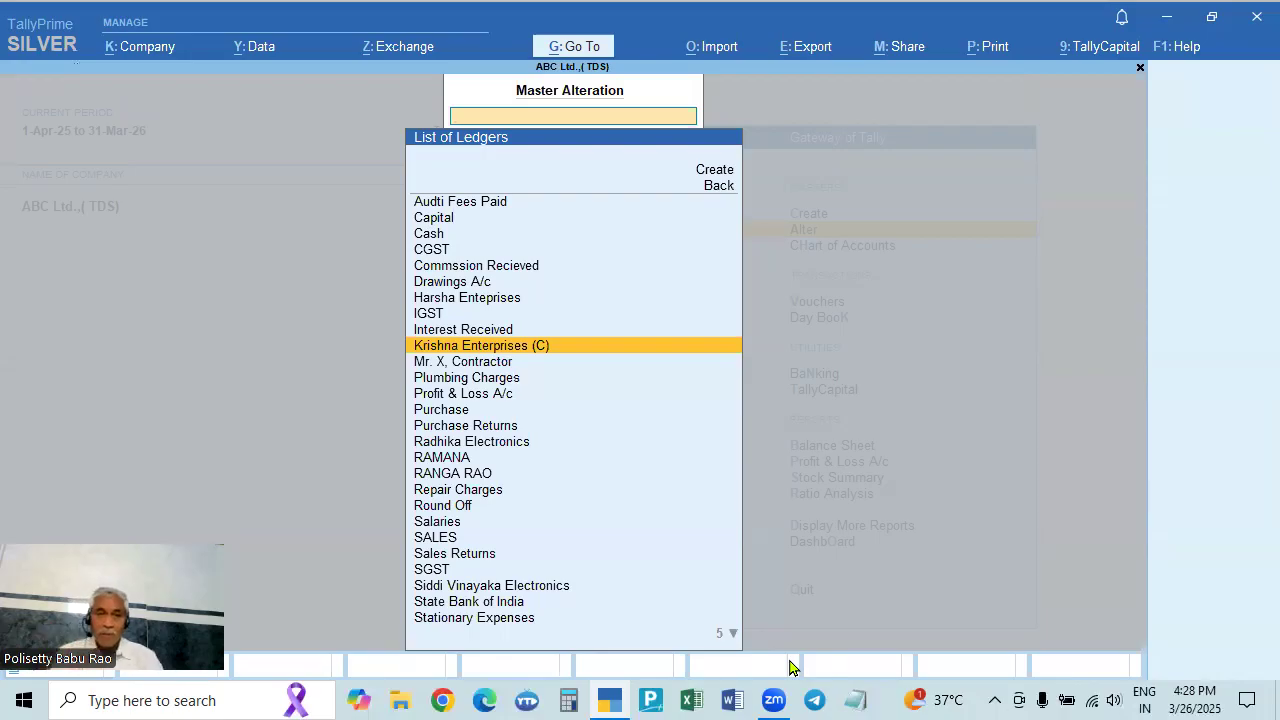
key(Escape)
key(Up)
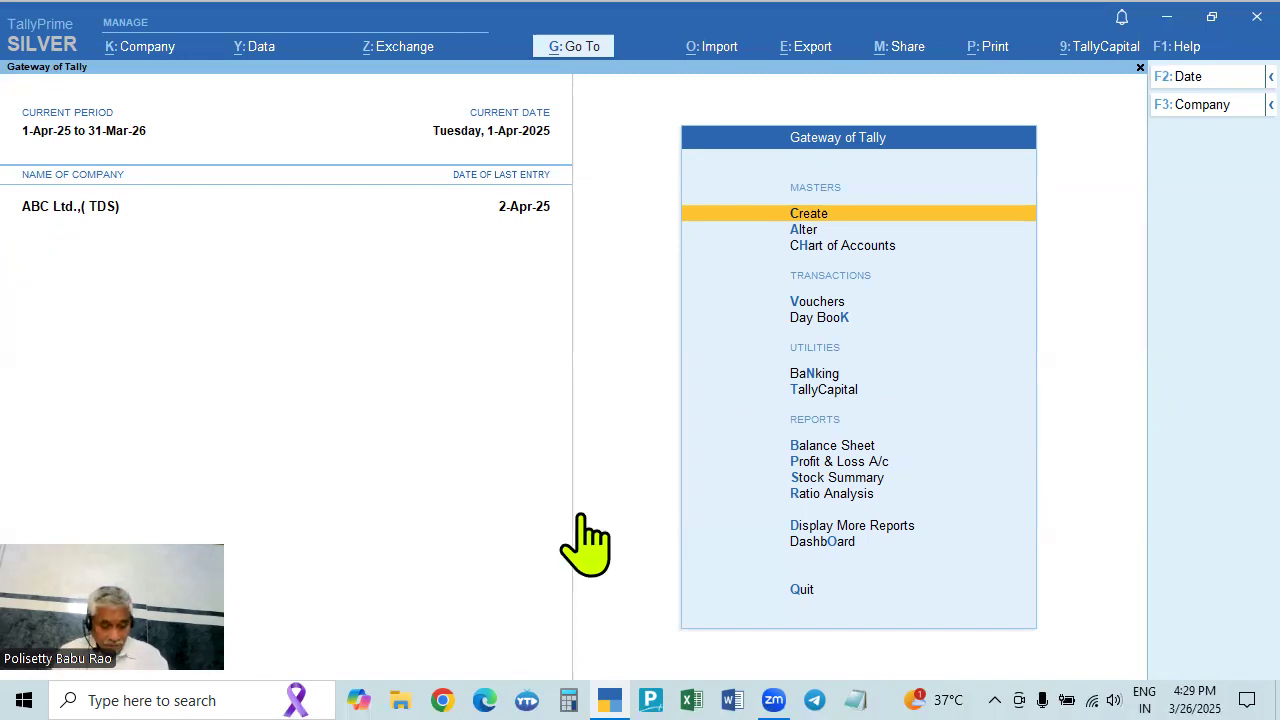
- Change the current period to 1-4-2024 through 31-3-2025
key(alt+F2)
text(1.4.2)
text(024)
key(Return)
text(31.3.2)
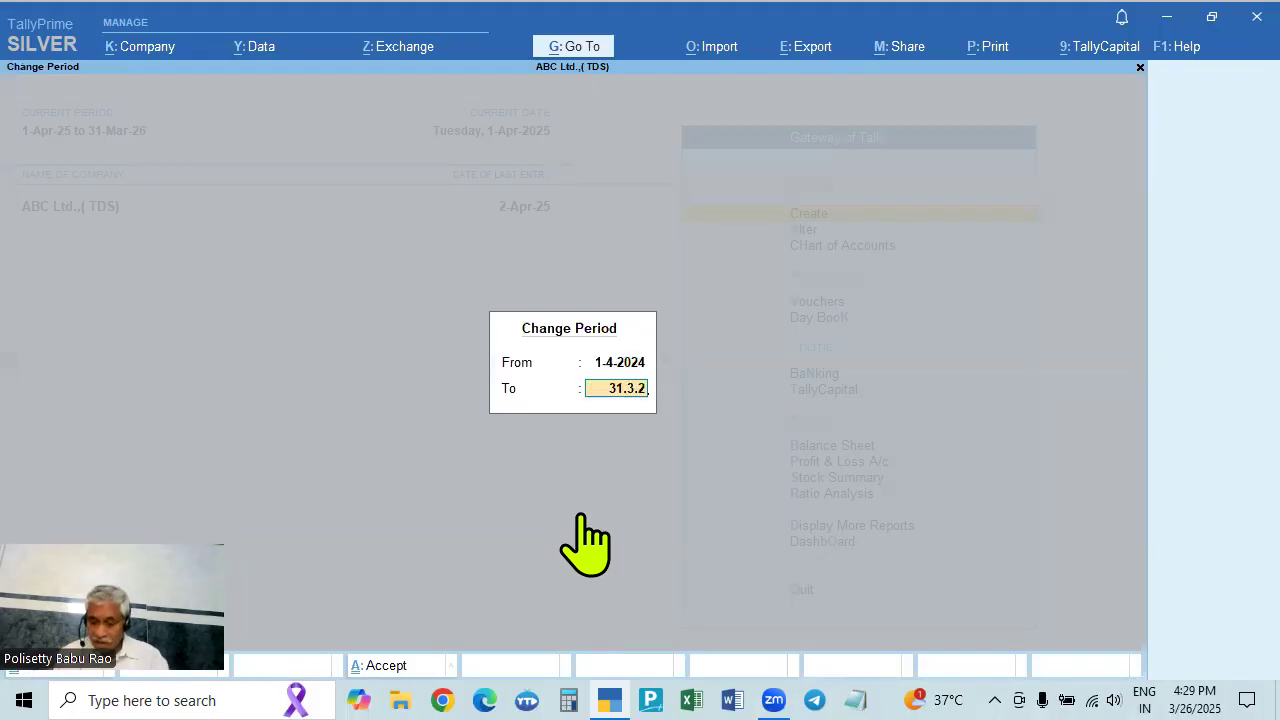
text(025)
key(Return)
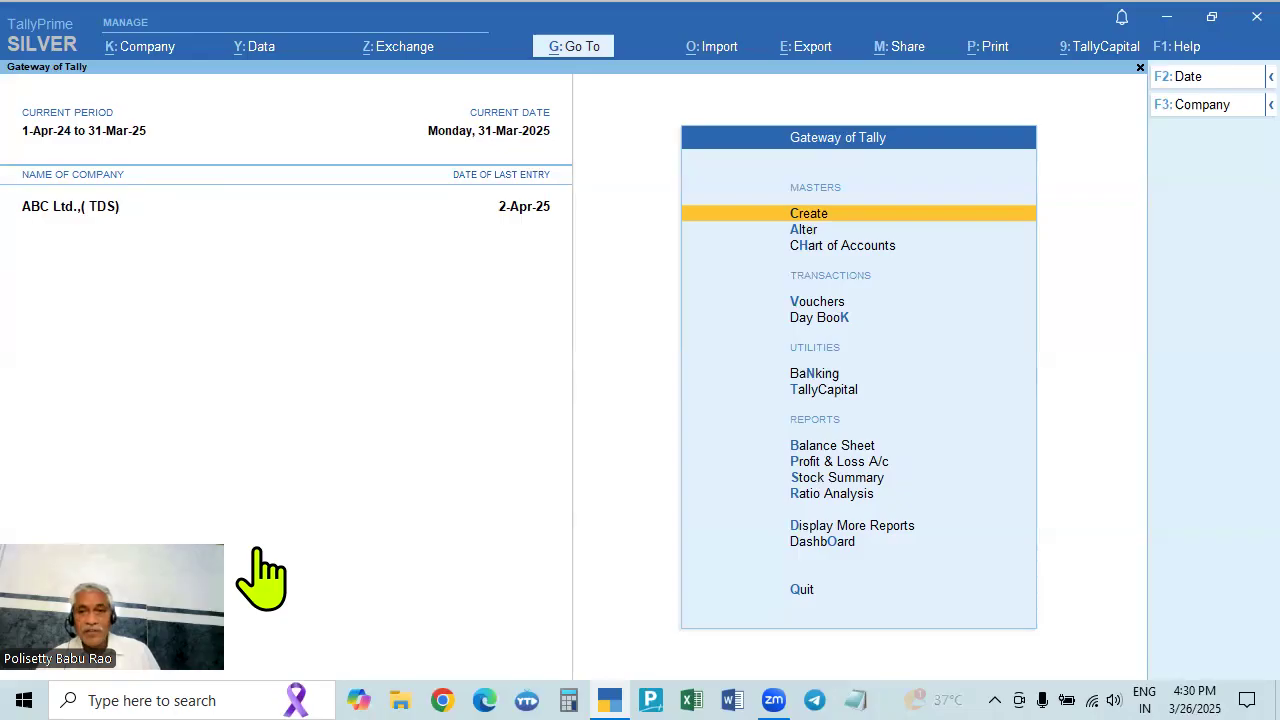
drag(164, 585, 1220, 57)
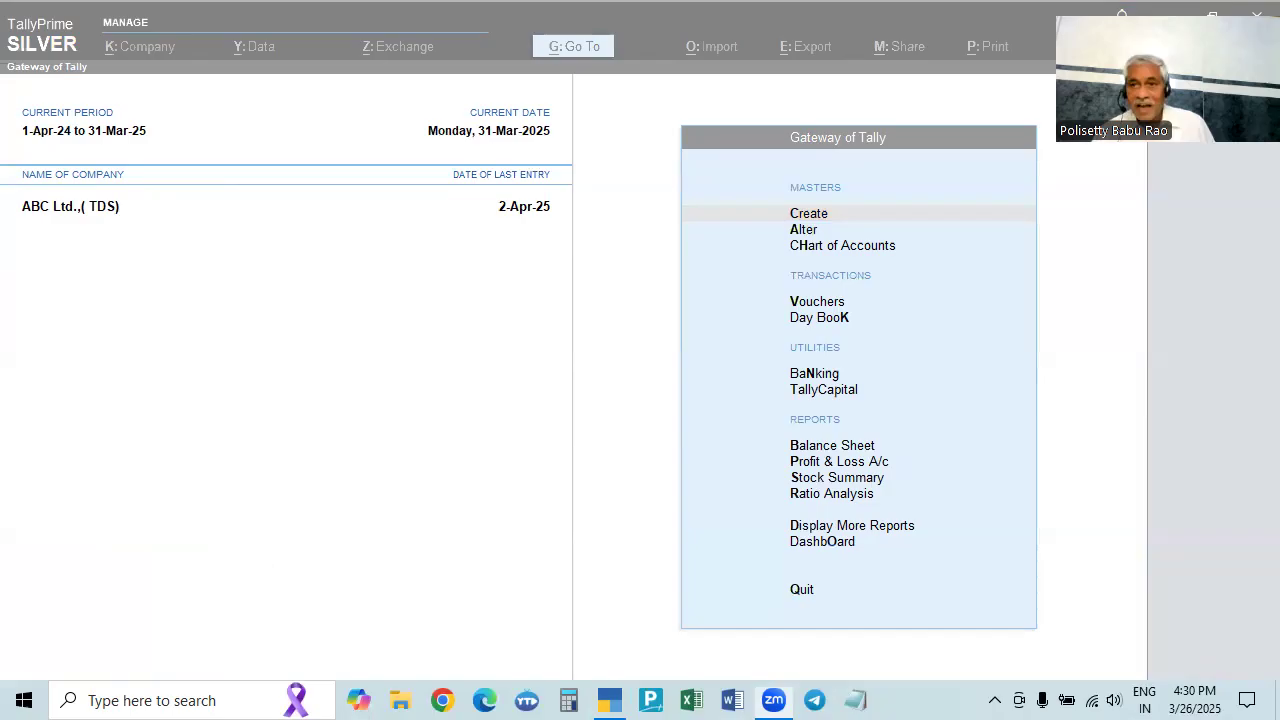
click(535, 430)
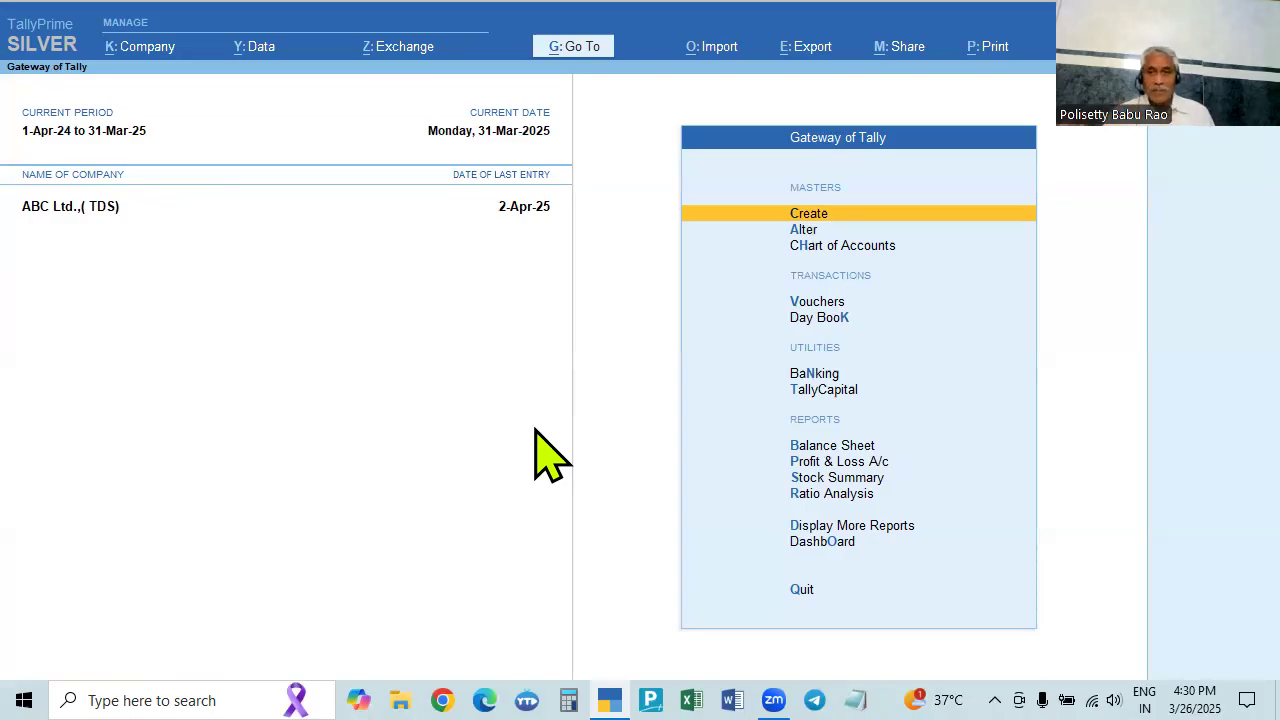
- Verify the company data of ABC Ltd.,( TDS) for errors that could occur when splitting it
click(257, 47)
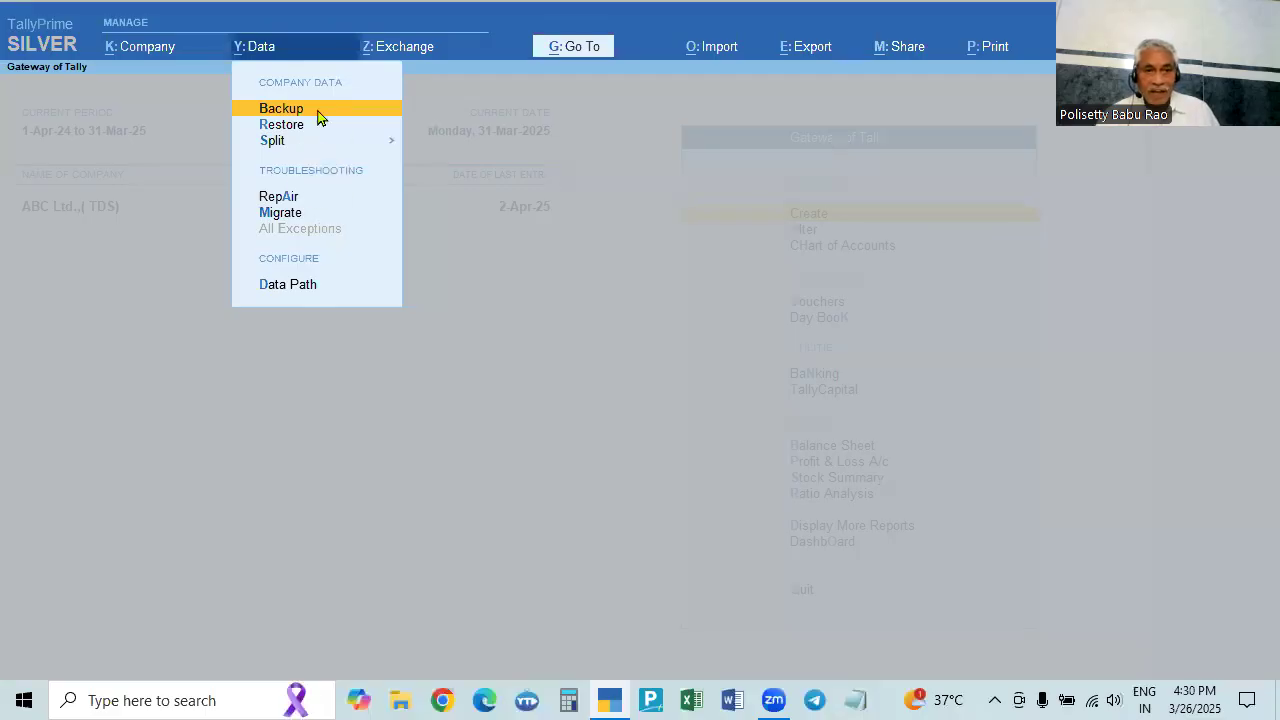
click(281, 156)
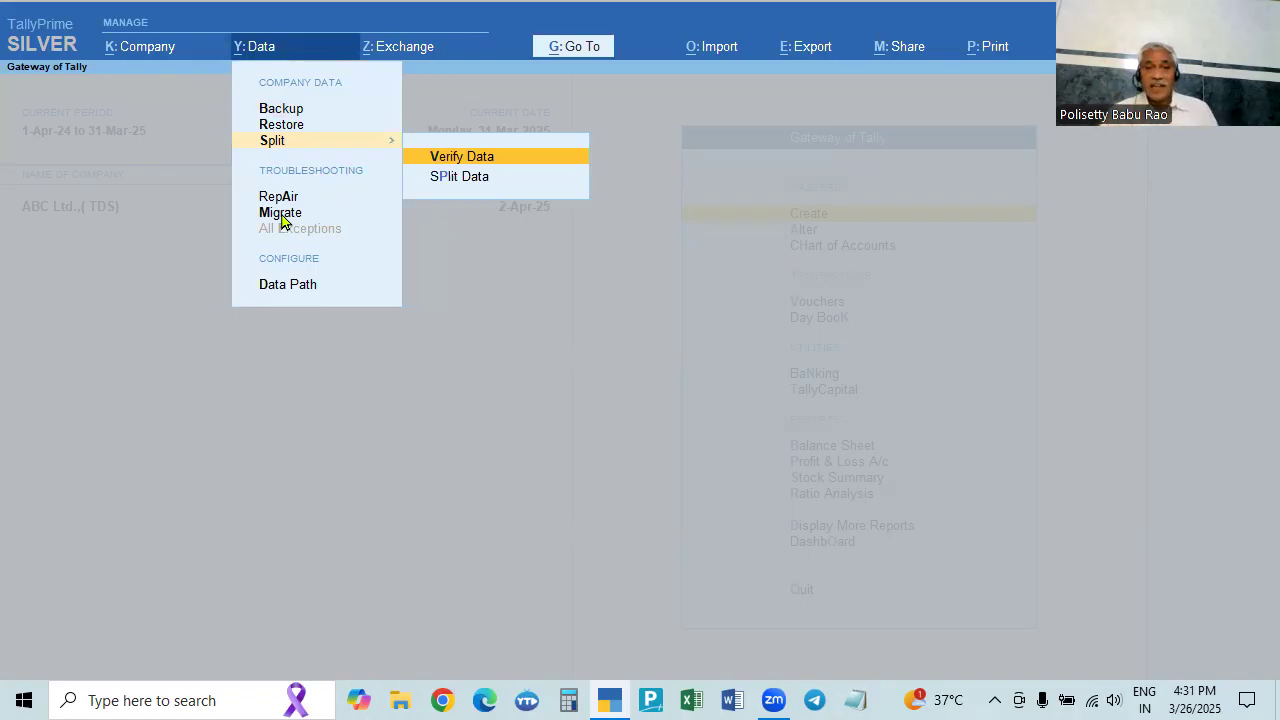
key(Return)
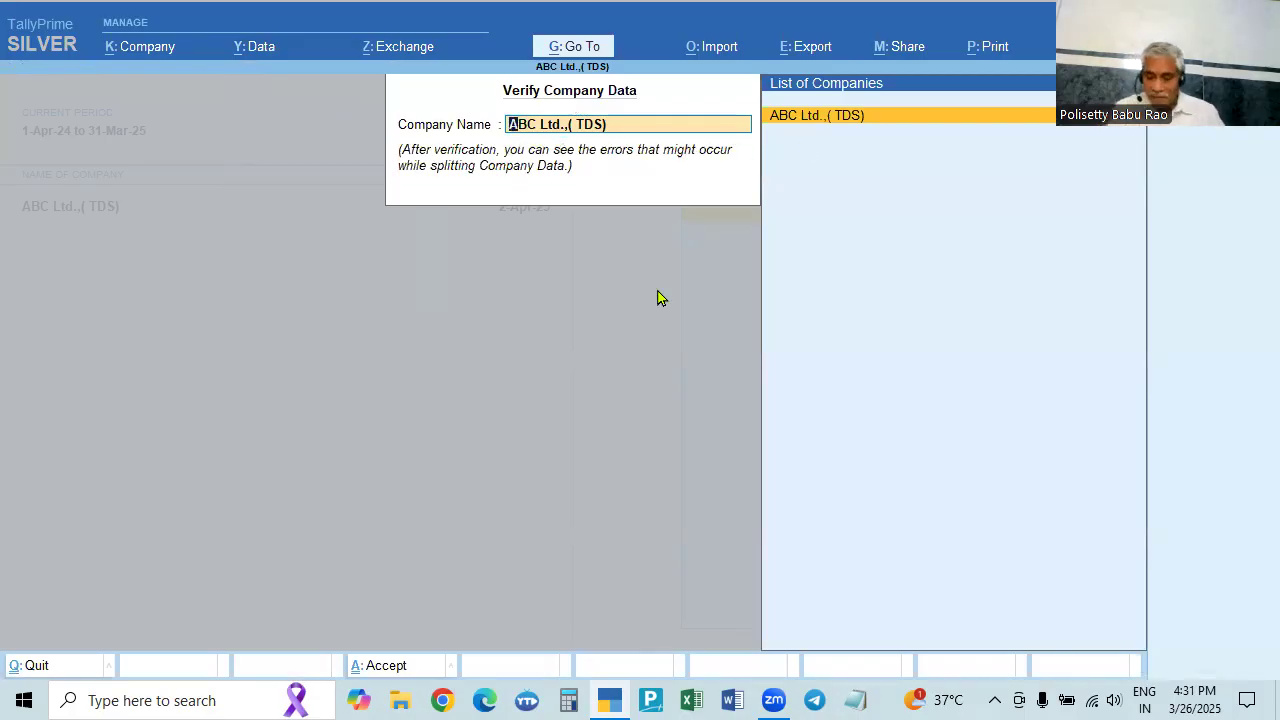
key(Return)
key(y)
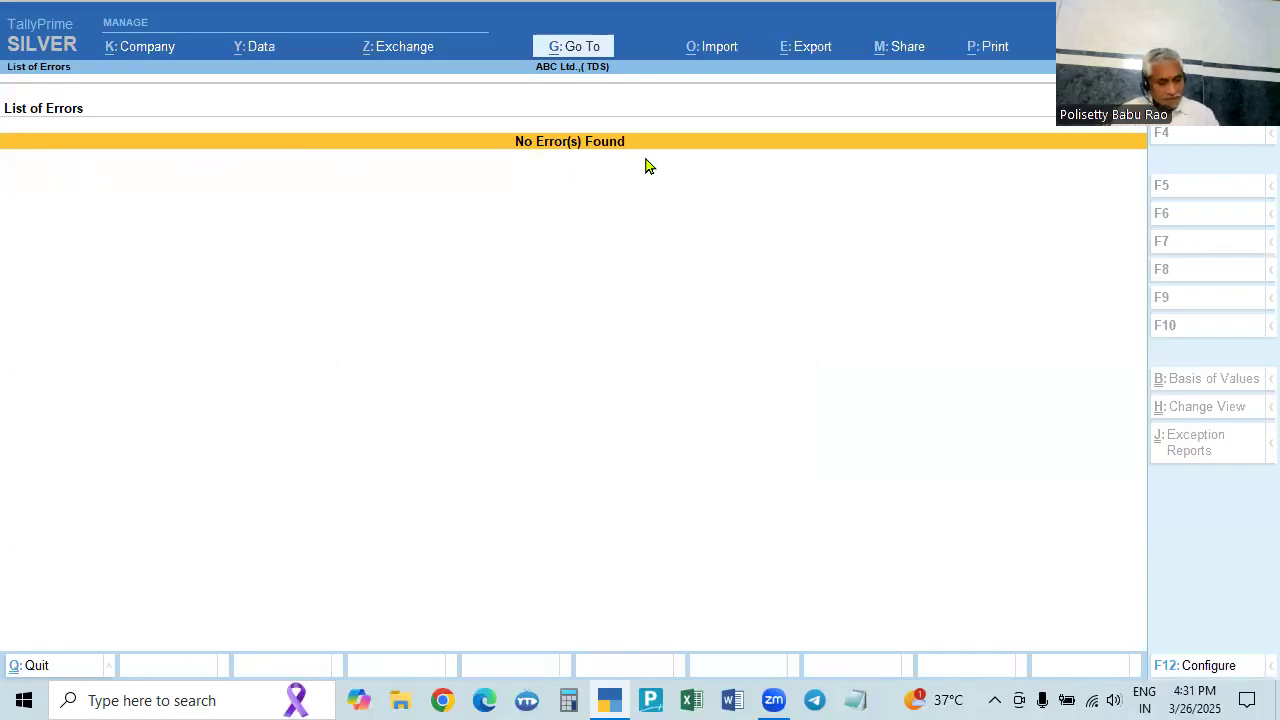
- Split the data of ABC Ltd.,( TDS) into two companies with 1-Apr-25 as the split date
key(Escape)
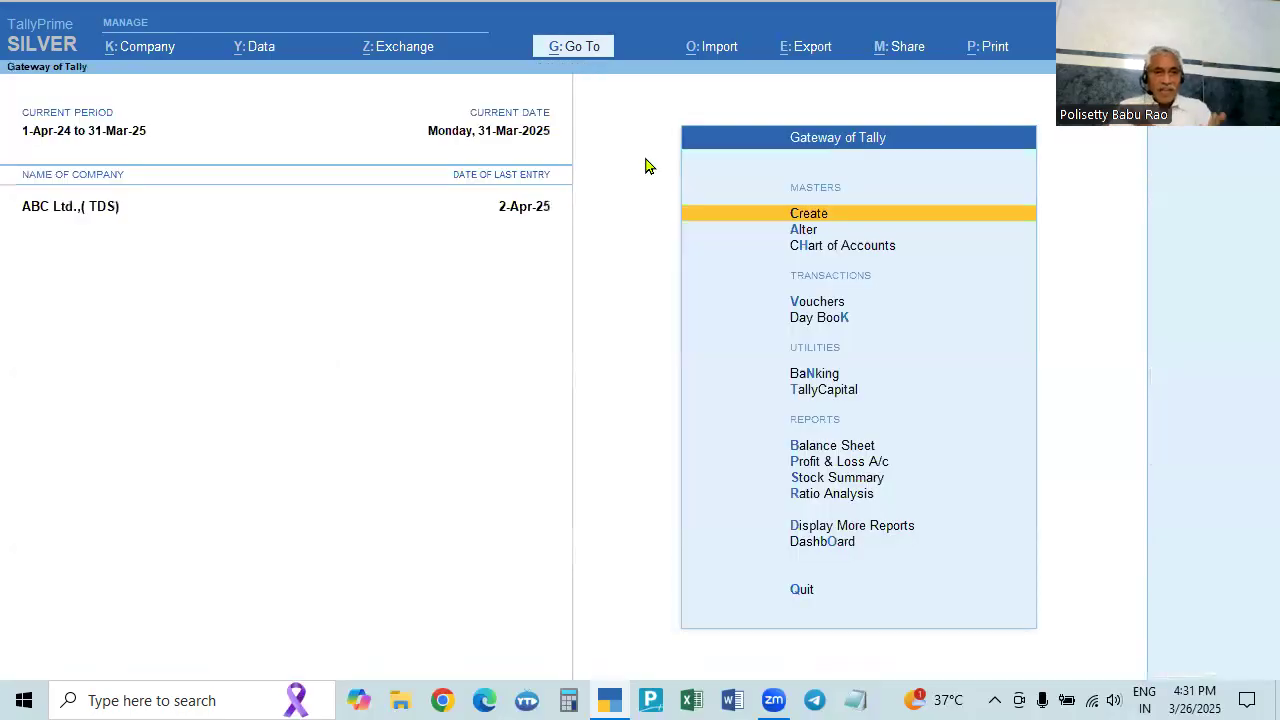
click(256, 50)
click(273, 143)
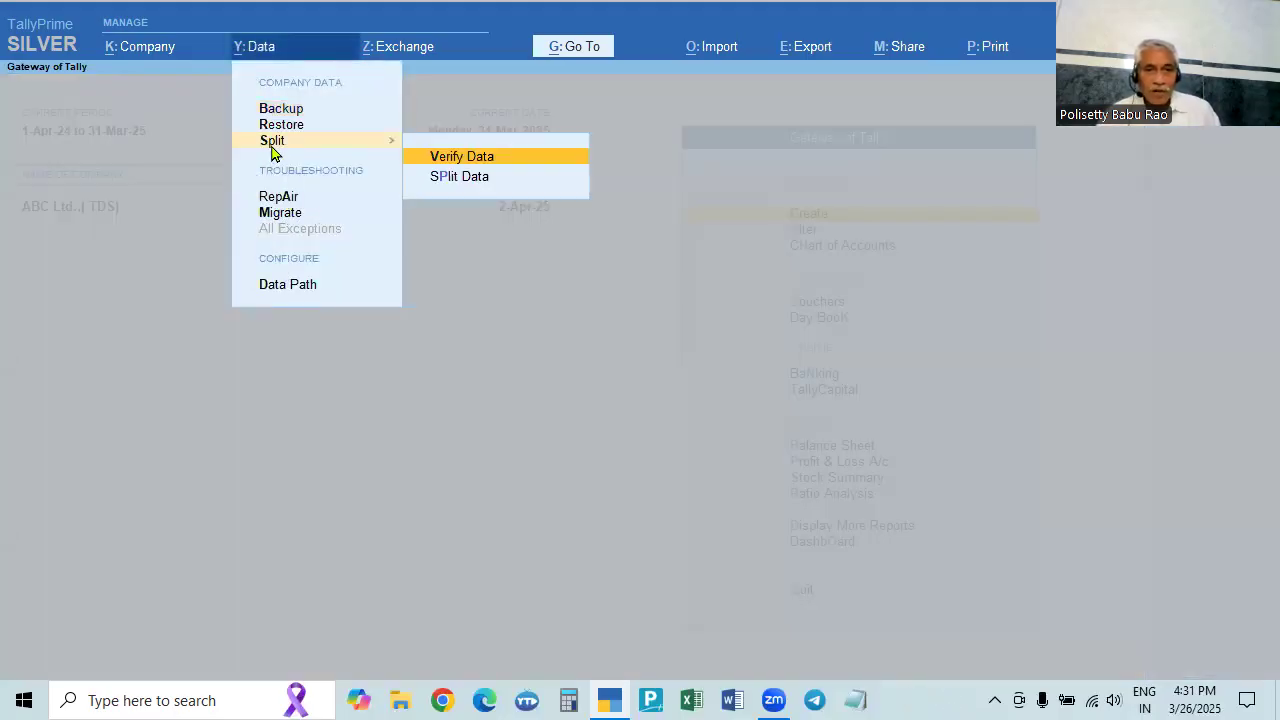
click(462, 178)
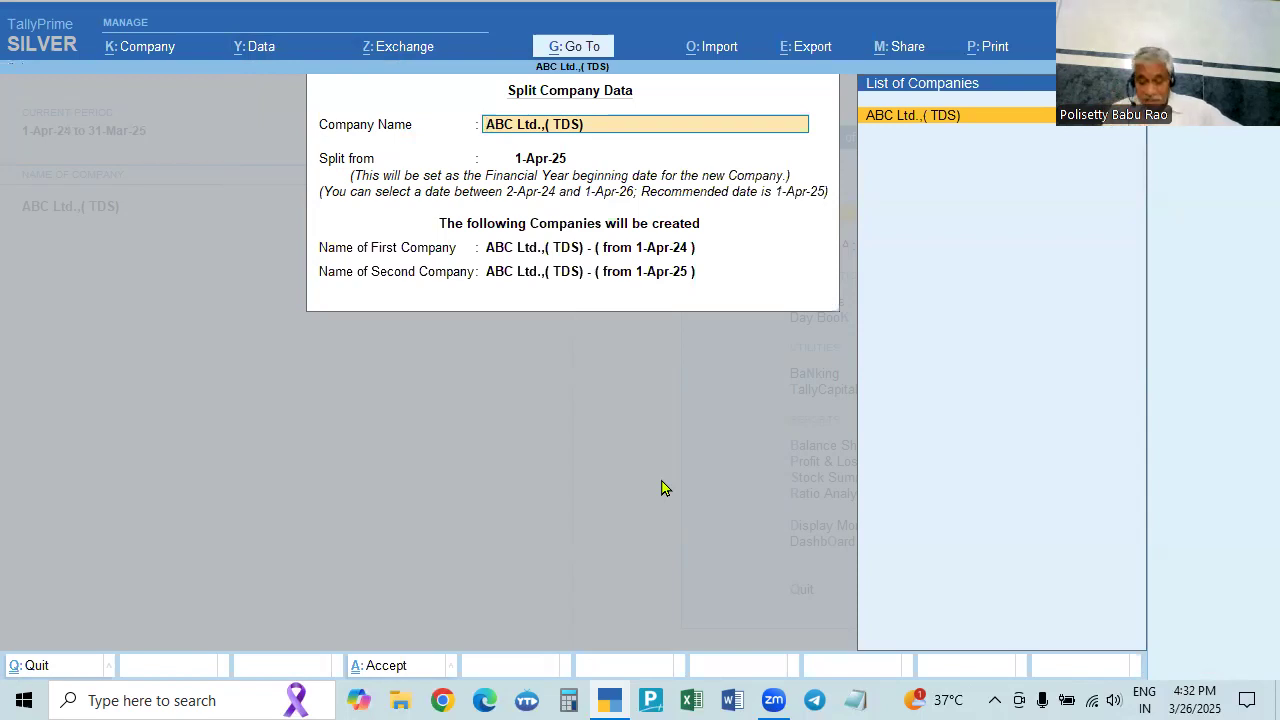
key(Return)
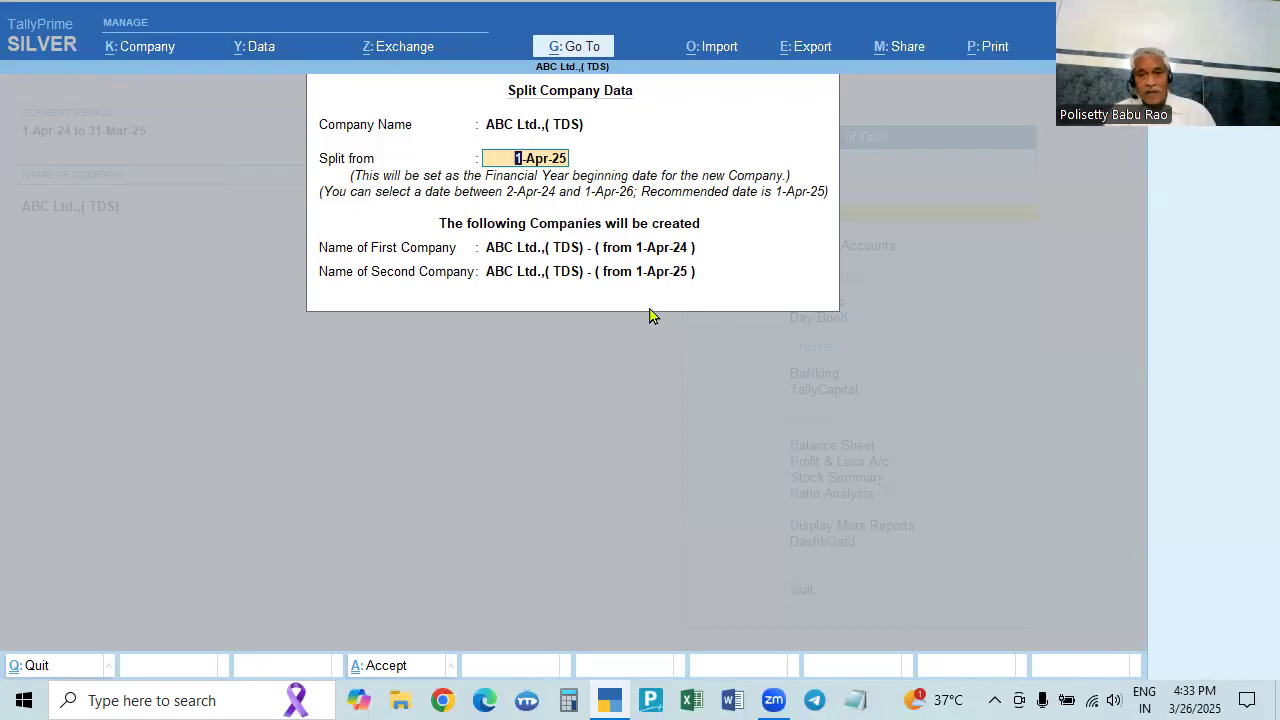
key(Return)
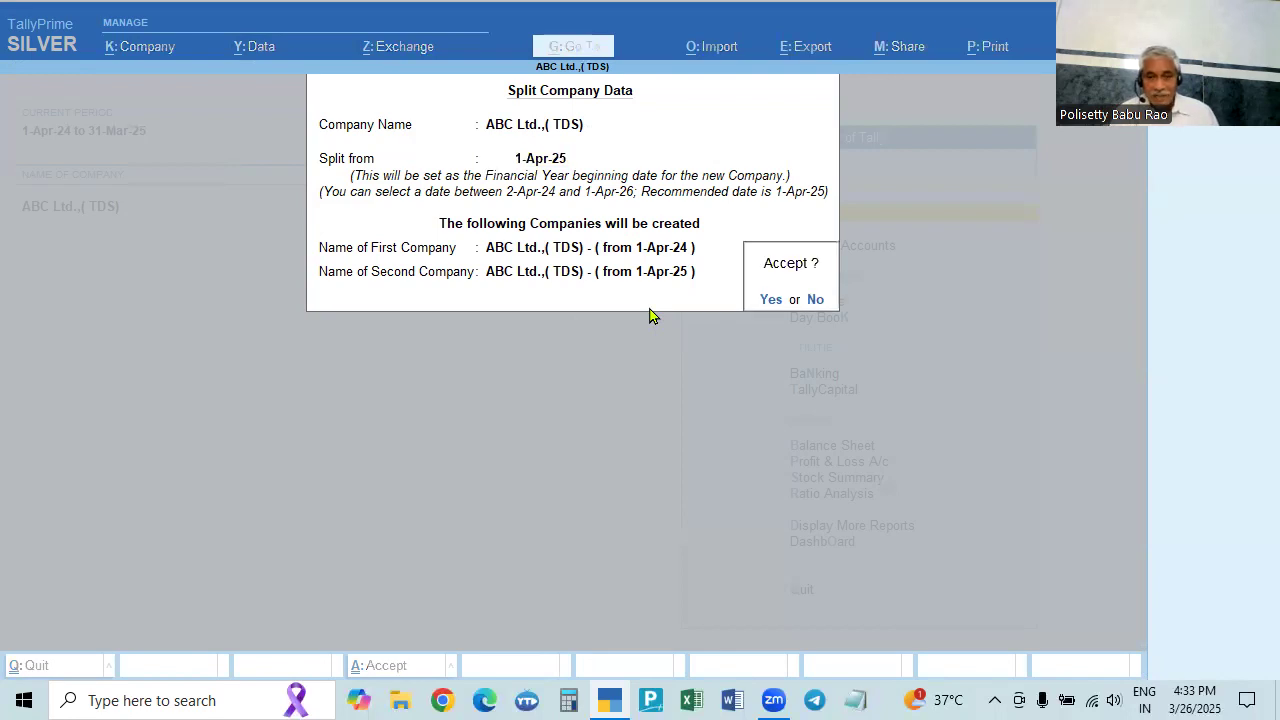
key(Return)
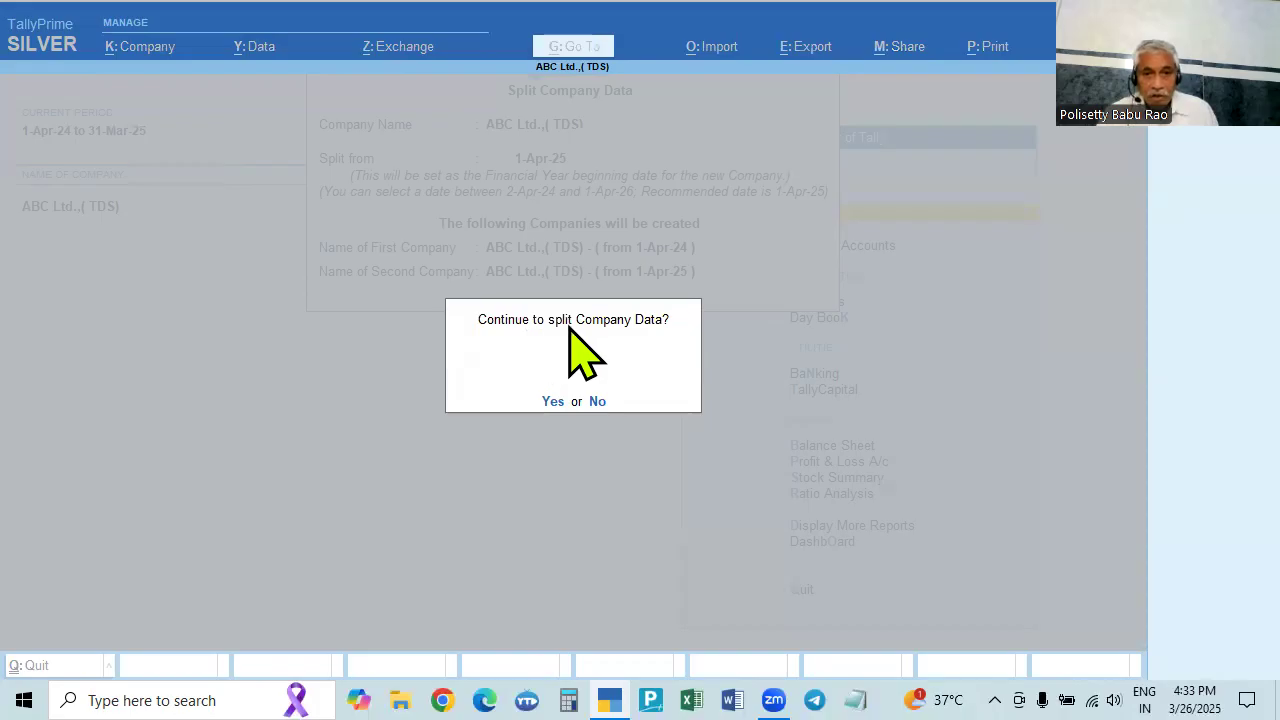
click(552, 401)
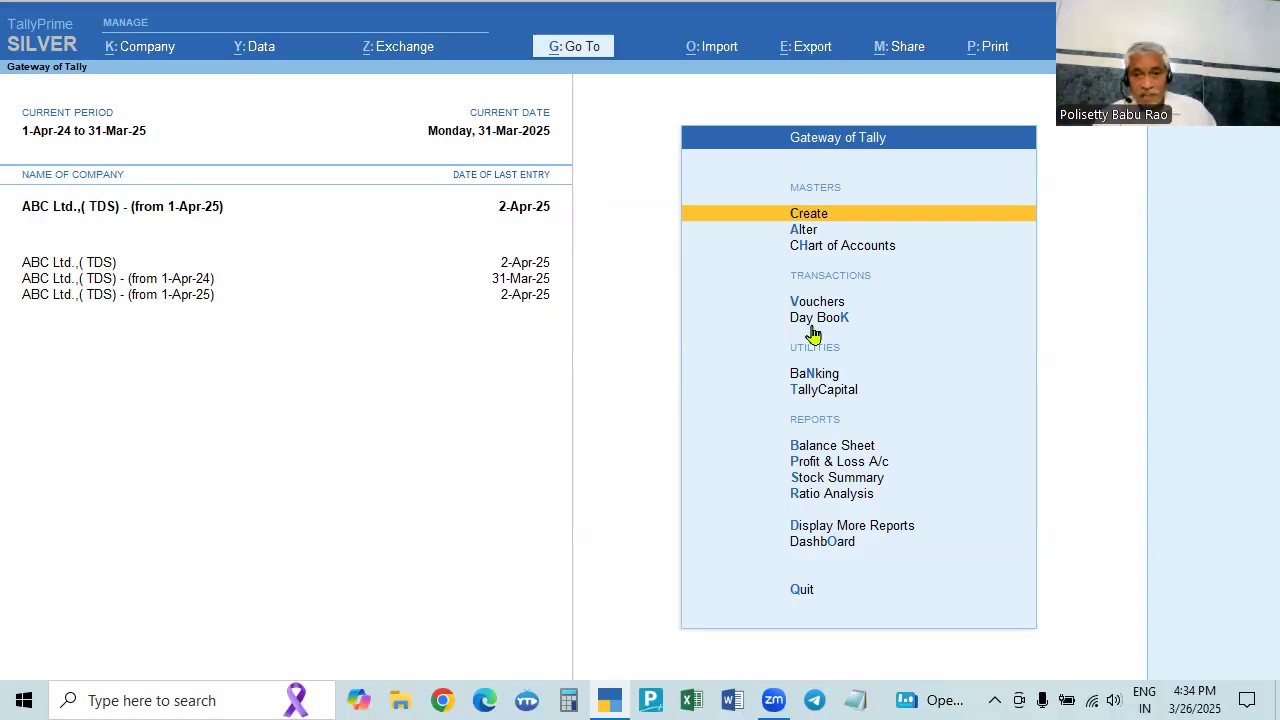
click(800, 232)
key(Escape)
key(Escape)
key(n)
- Review the Balance Sheet of the split company starting 1-Apr-25 in detailed view, and return to the Gateway of Tally
key(Down)
key(Down)
key(Down)
key(Down)
key(Down)
key(Down)
key(Down)
key(Down)
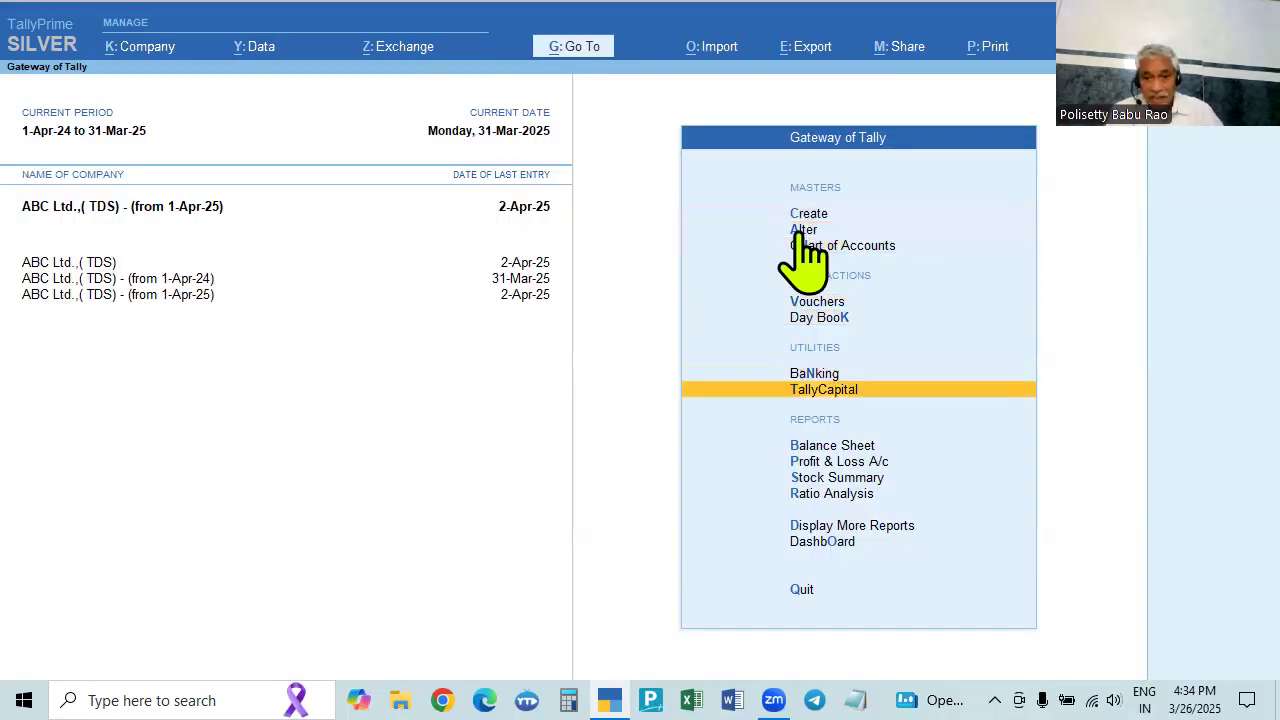
key(Up)
key(Return)
key(alt+F5)
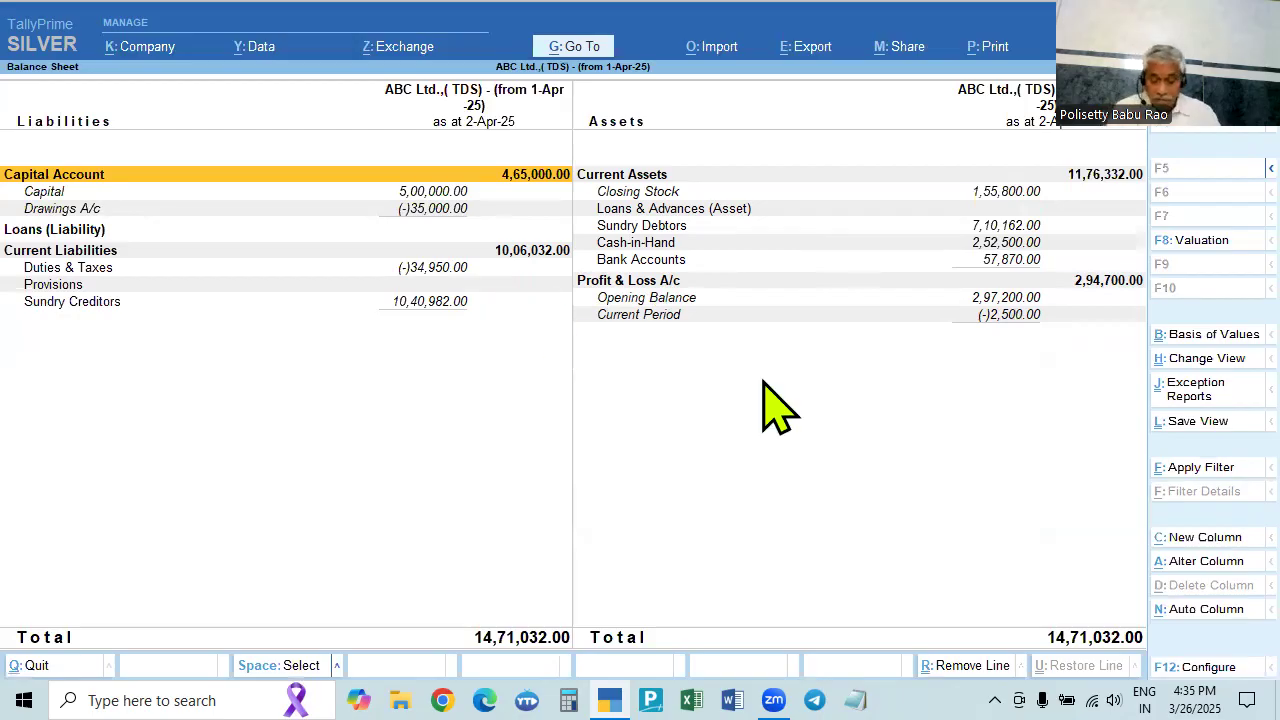
key(Escape)
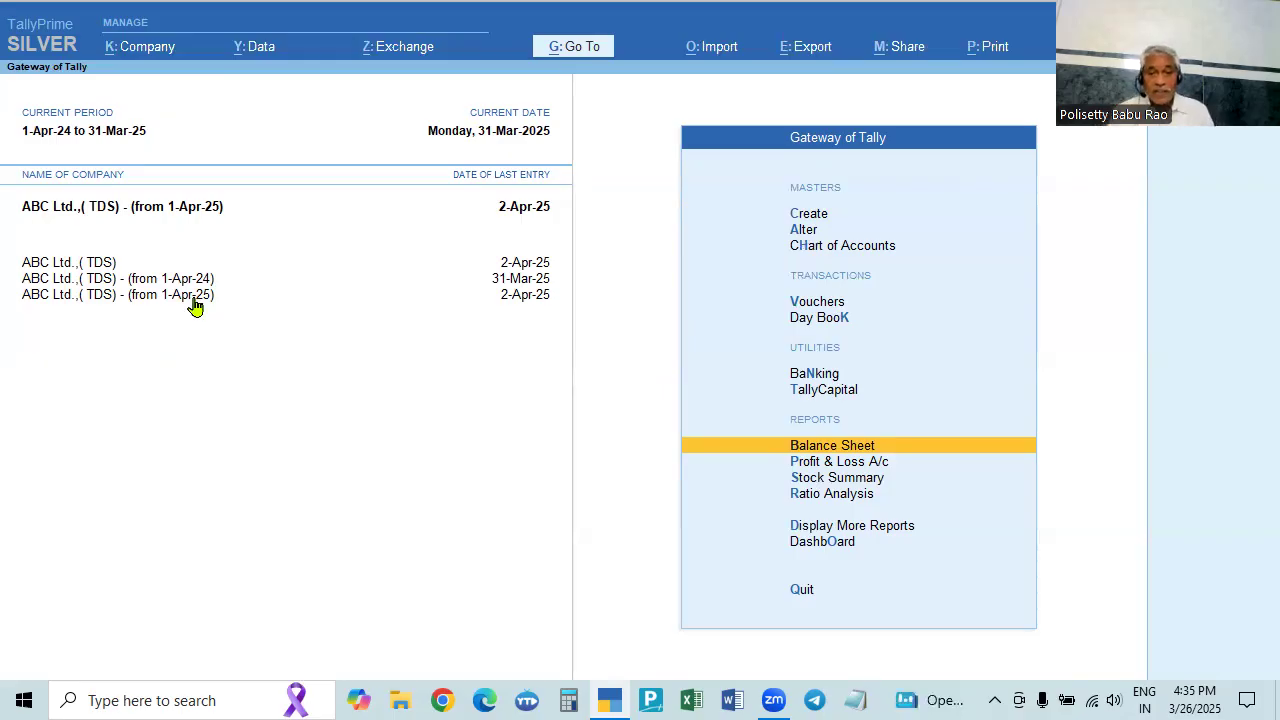
- Reopen the Balance Sheet, bring up its period setting without changing it, and leave the report
key(Return)
key(alt+F2)
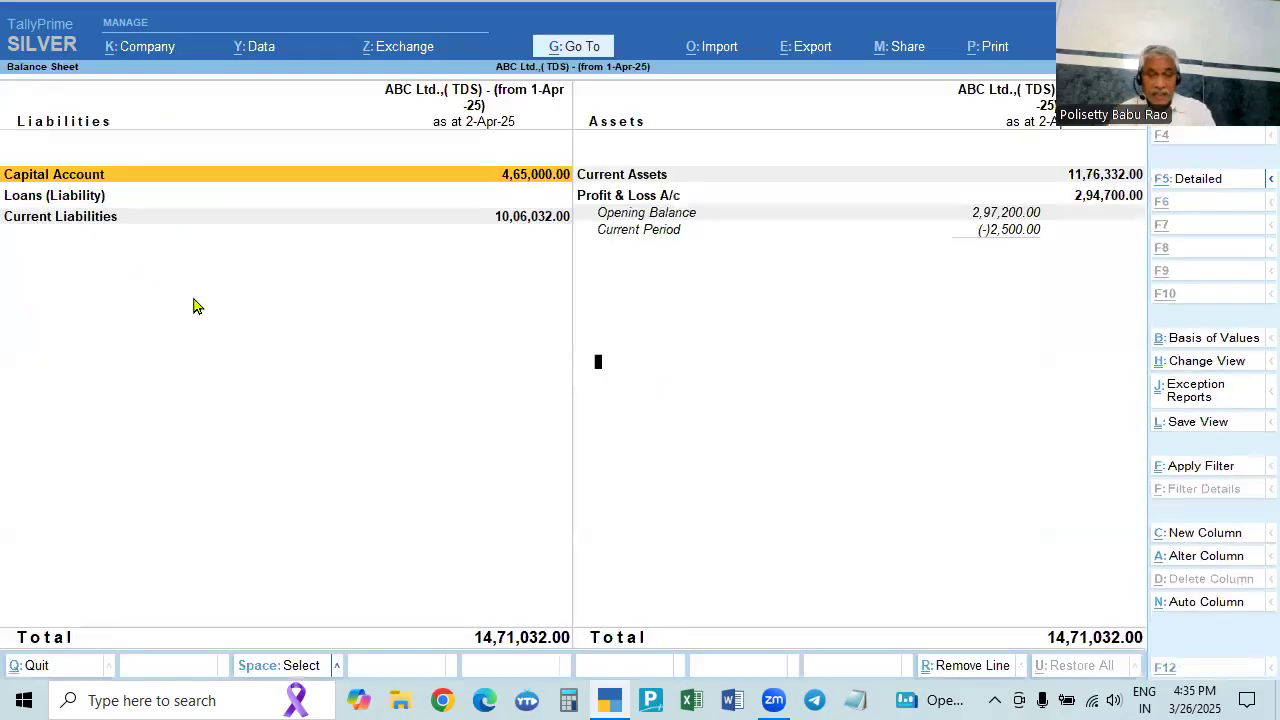
key(Escape)
key(Escape)
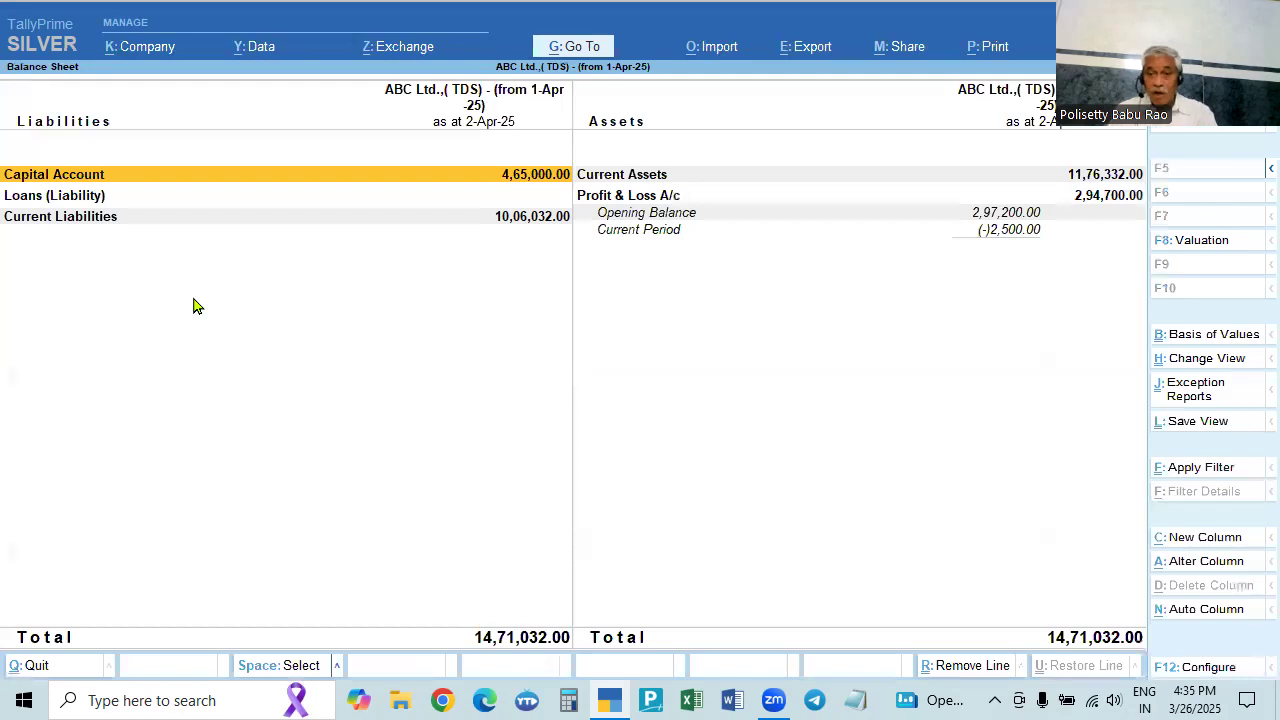
key(Escape)
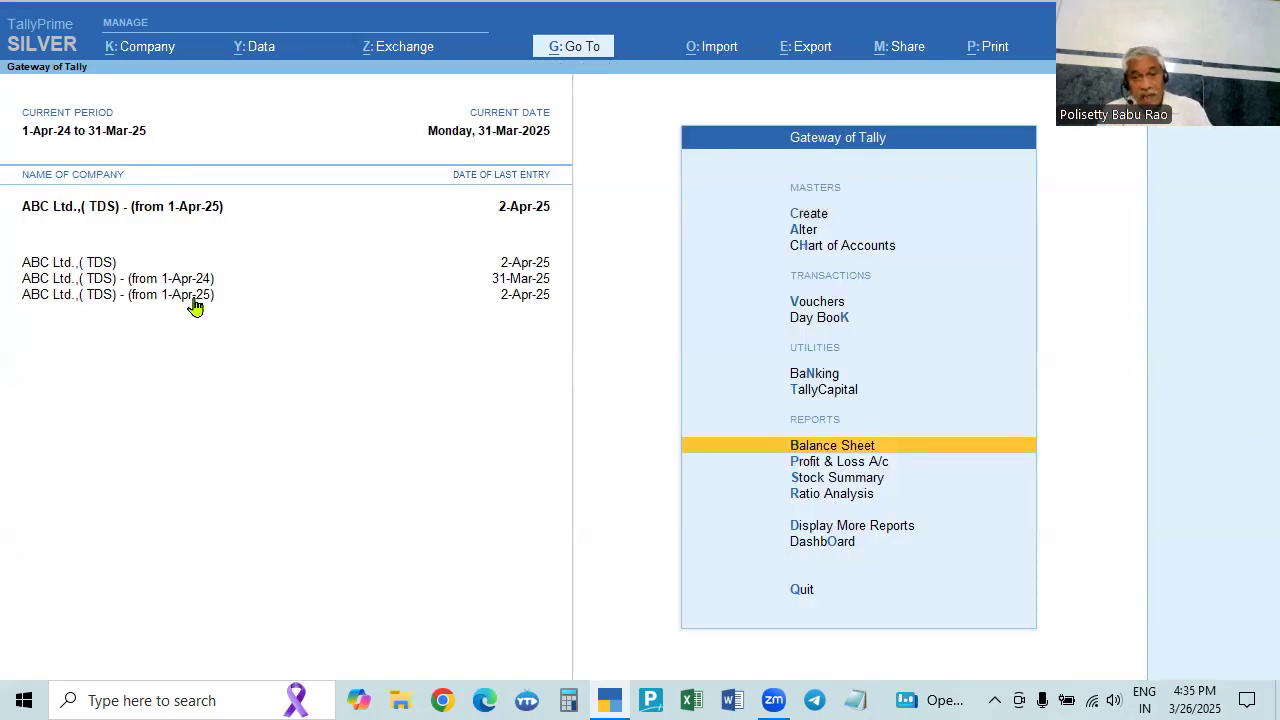
key(Up)
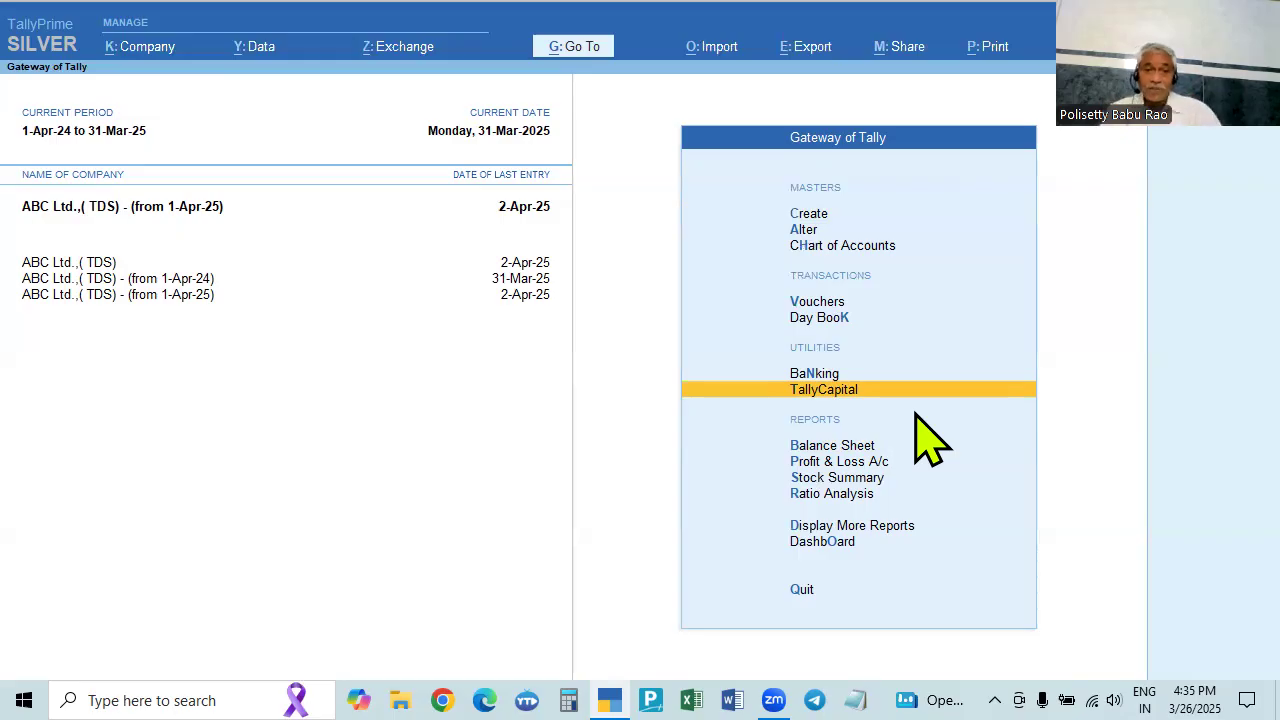
- Open the Krishna Enterprises (C) ledger master for alteration to check its opening balance on 1-Apr-25
click(805, 231)
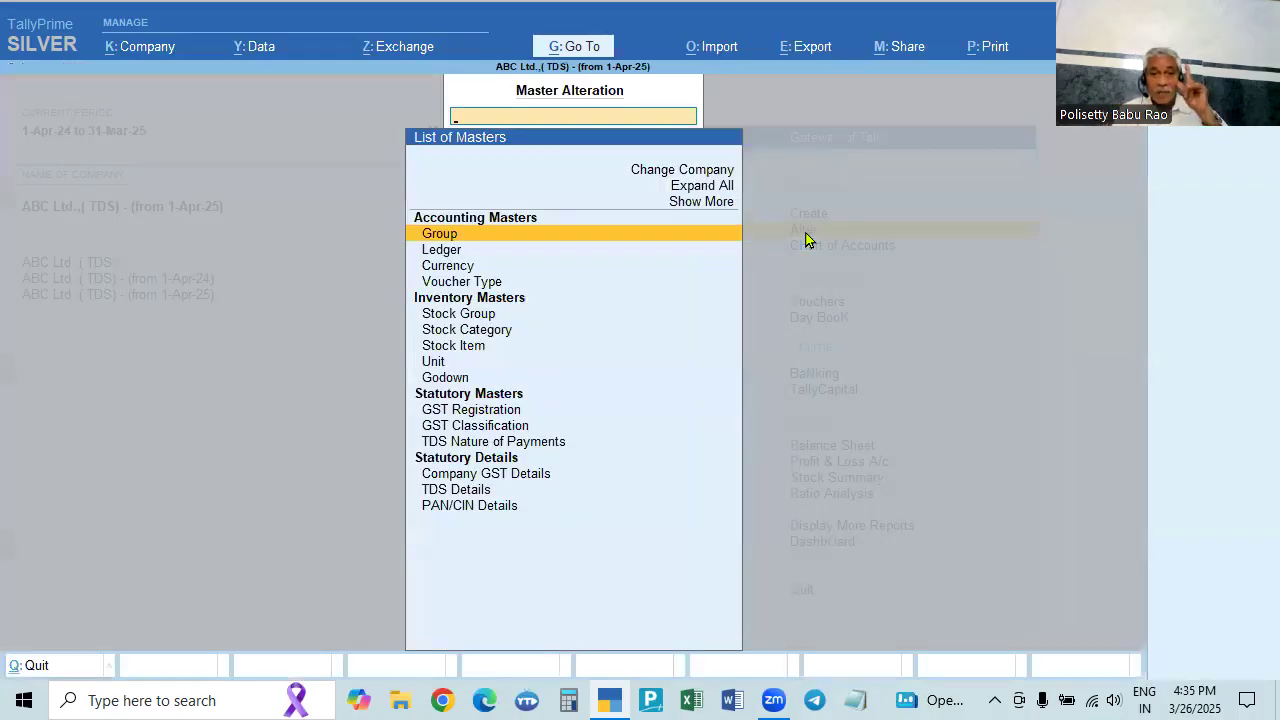
key(Down)
key(Return)
key(Down)
key(Down)
key(Down)
key(Down)
key(Down)
key(Down)
key(Down)
key(Down)
key(Down)
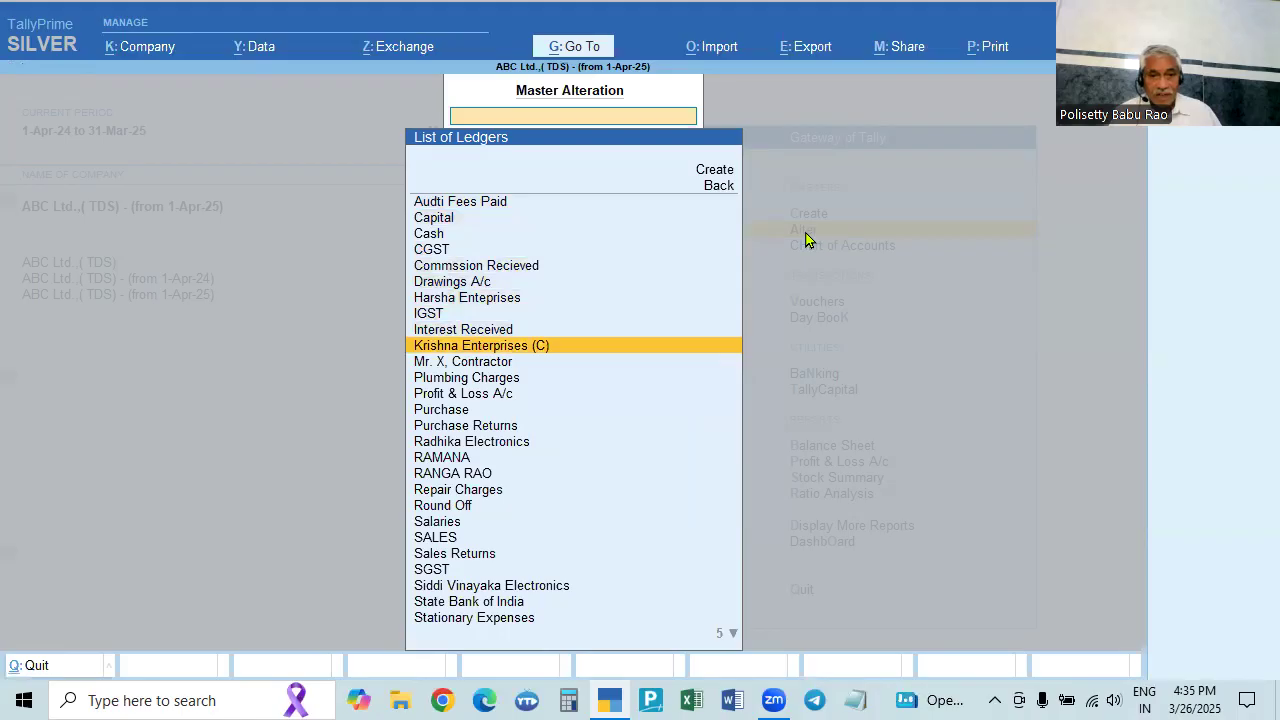
key(Return)
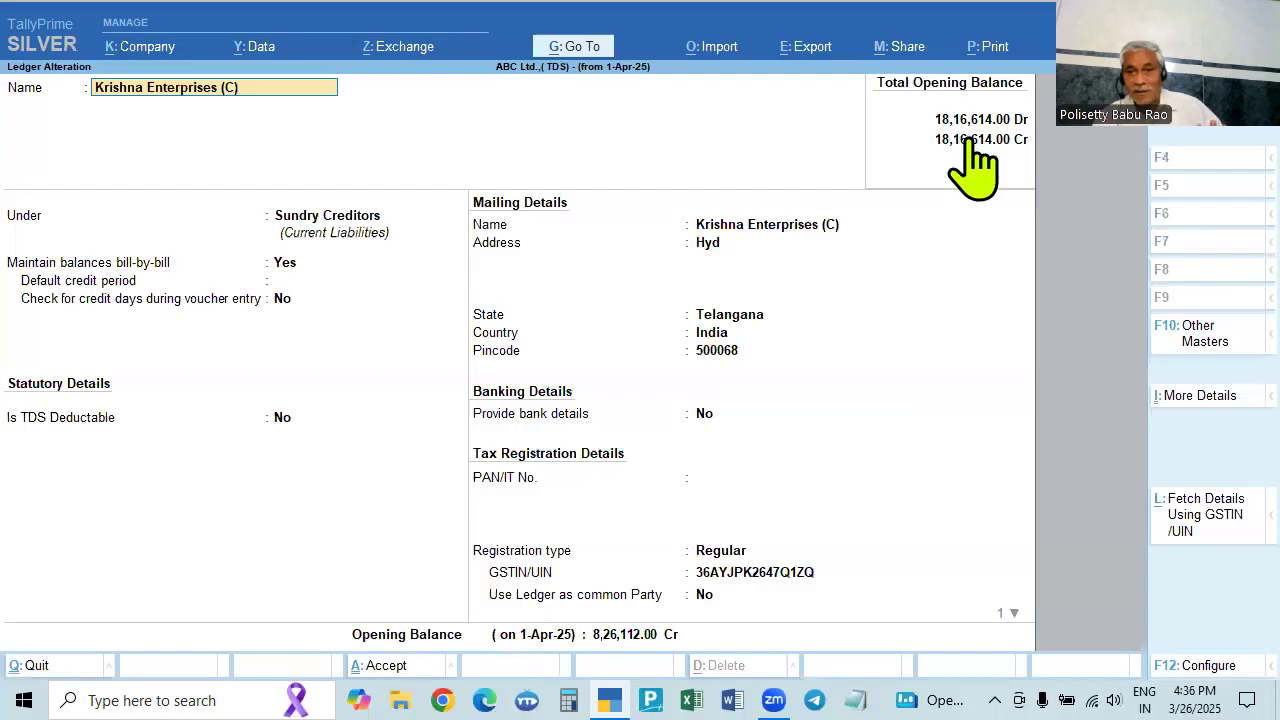
- Leave the Krishna Enterprises (C) ledger and check the opening balance of the Mr. X, Contractor ledger without altering it
key(Escape)
key(Escape)
key(Return)
key(Down)
key(Down)
key(Up)
key(Return)
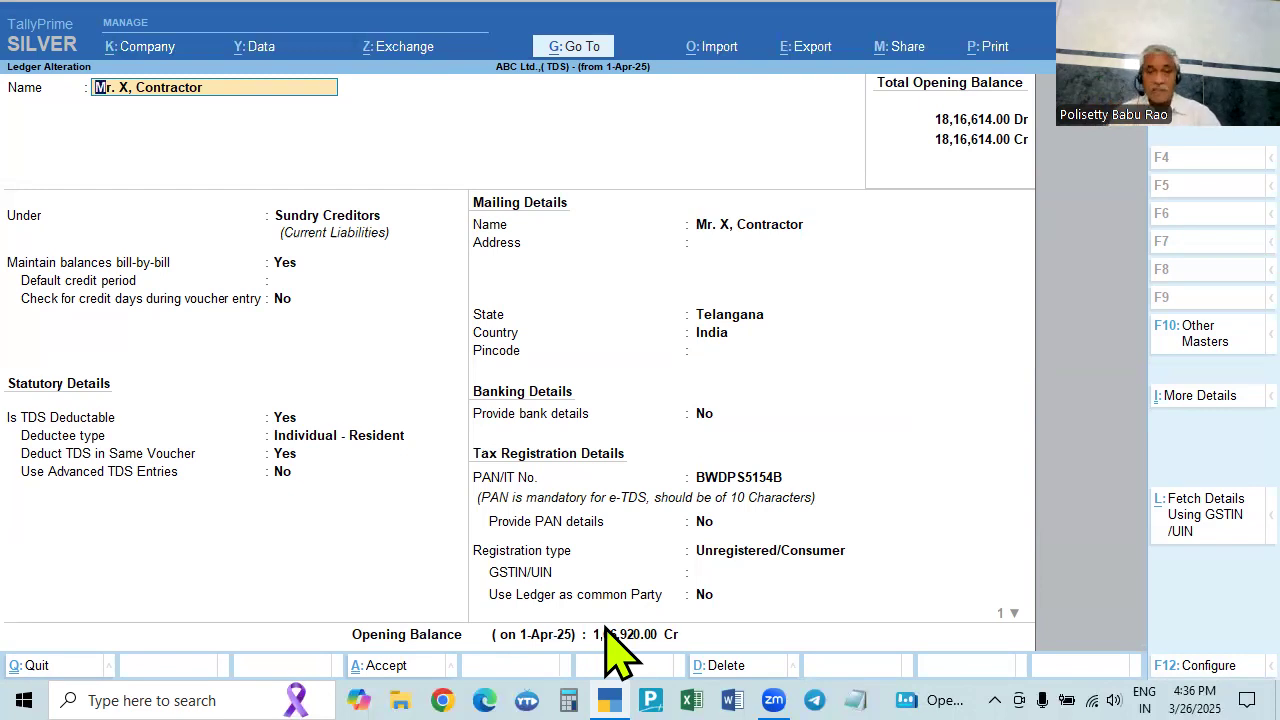
key(BackSpace)
key(Escape)
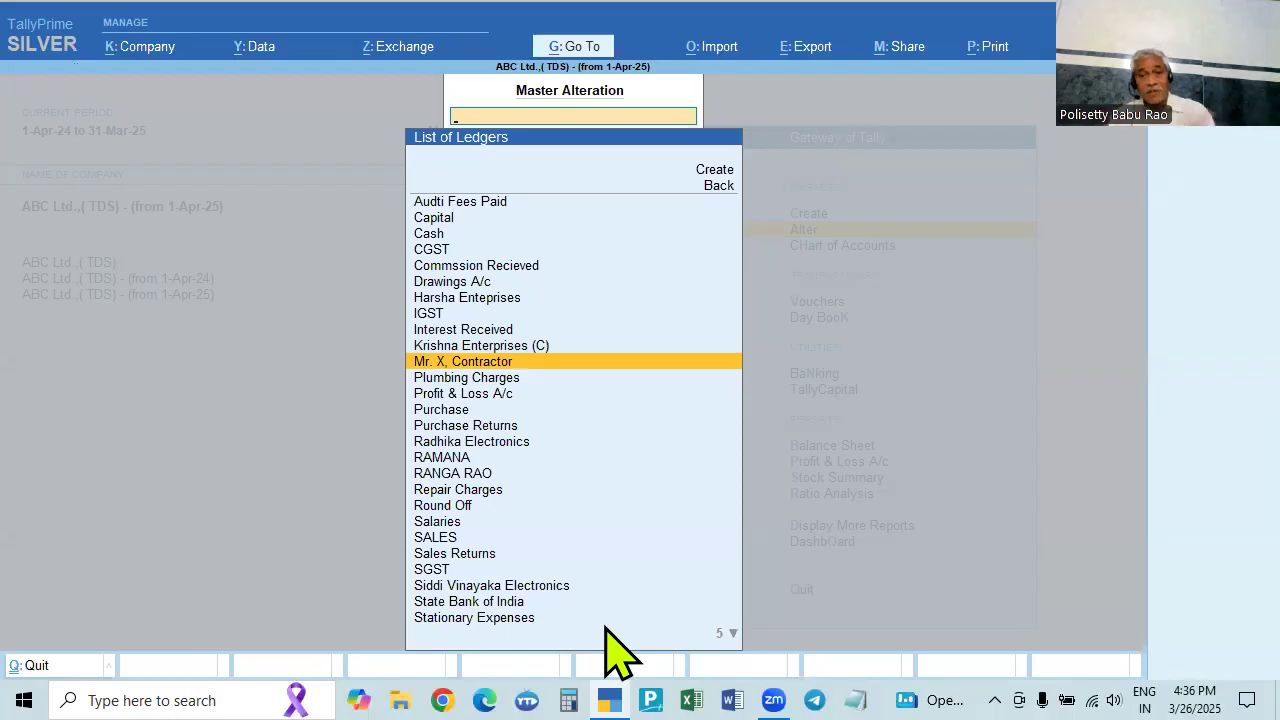
- Look through the ledgers listed below Mr. X, Contractor, and return to the Gateway of Tally without opening one
key(Down)
key(Down)
key(Down)
key(Down)
key(Down)
key(Down)
key(Down)
key(Down)
key(Down)
key(Down)
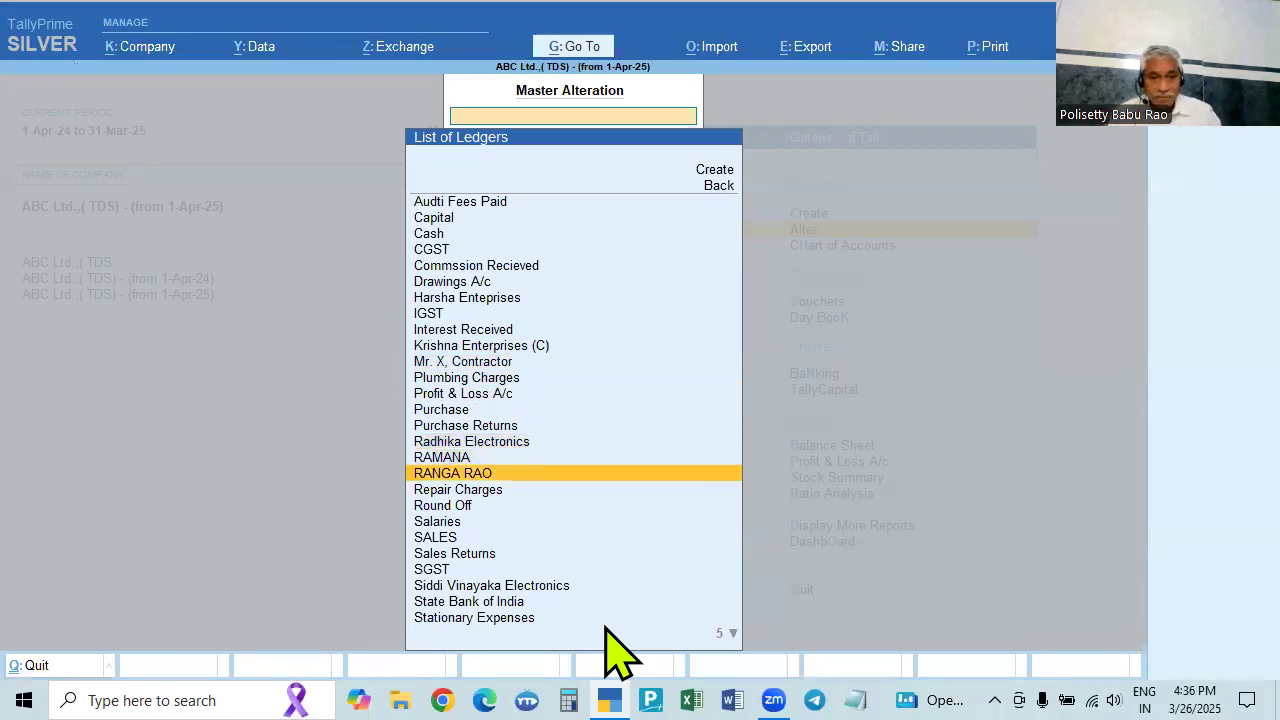
key(Down)
key(Up)
key(Up)
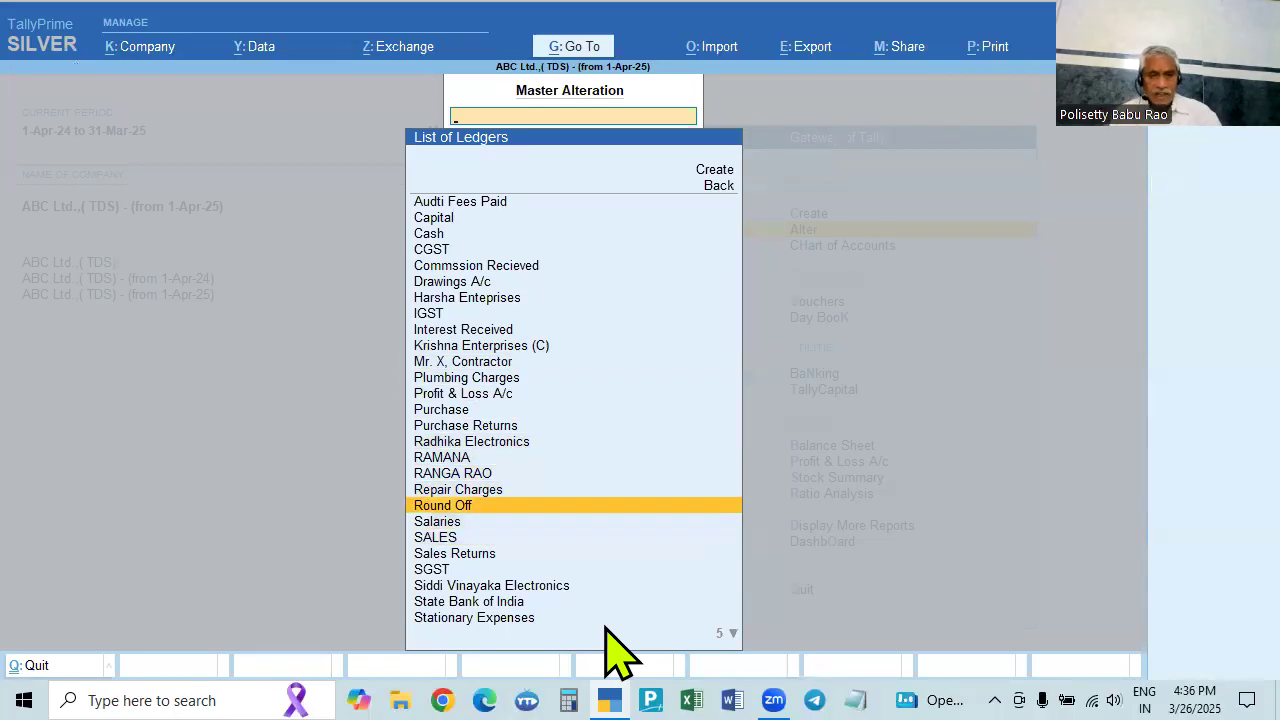
key(Down)
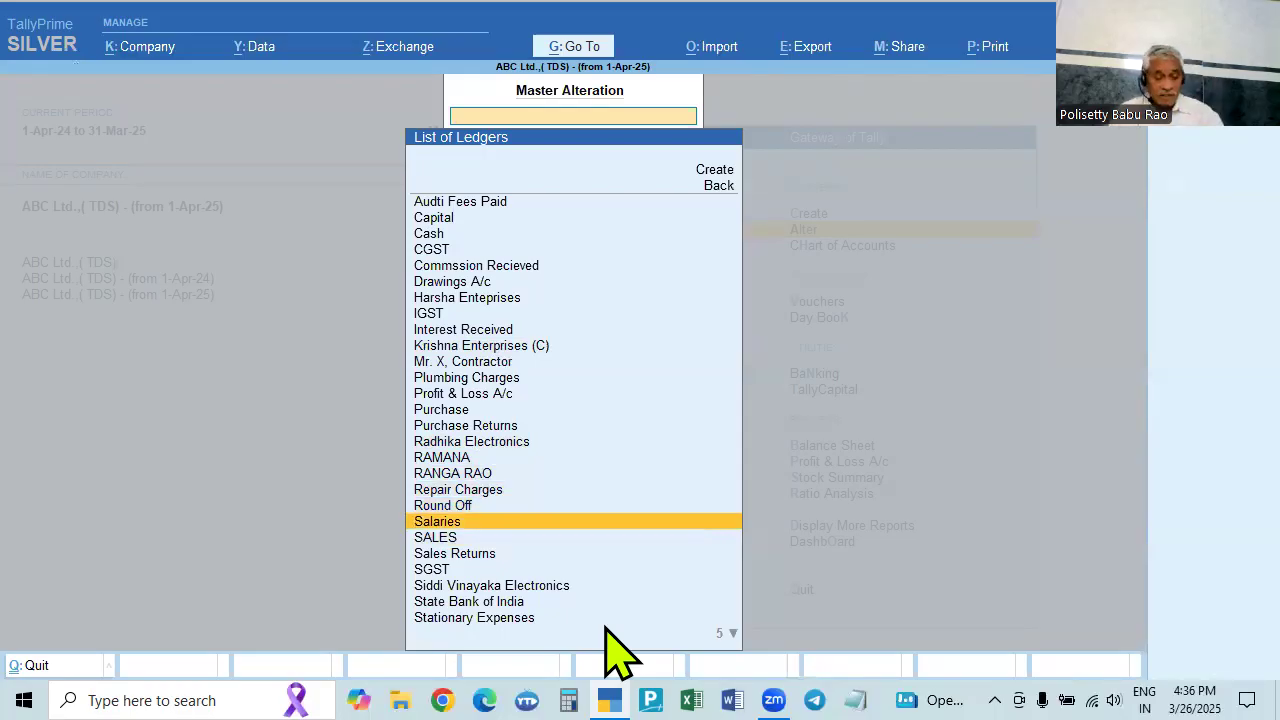
key(Escape)
key(Escape)
key(Up)
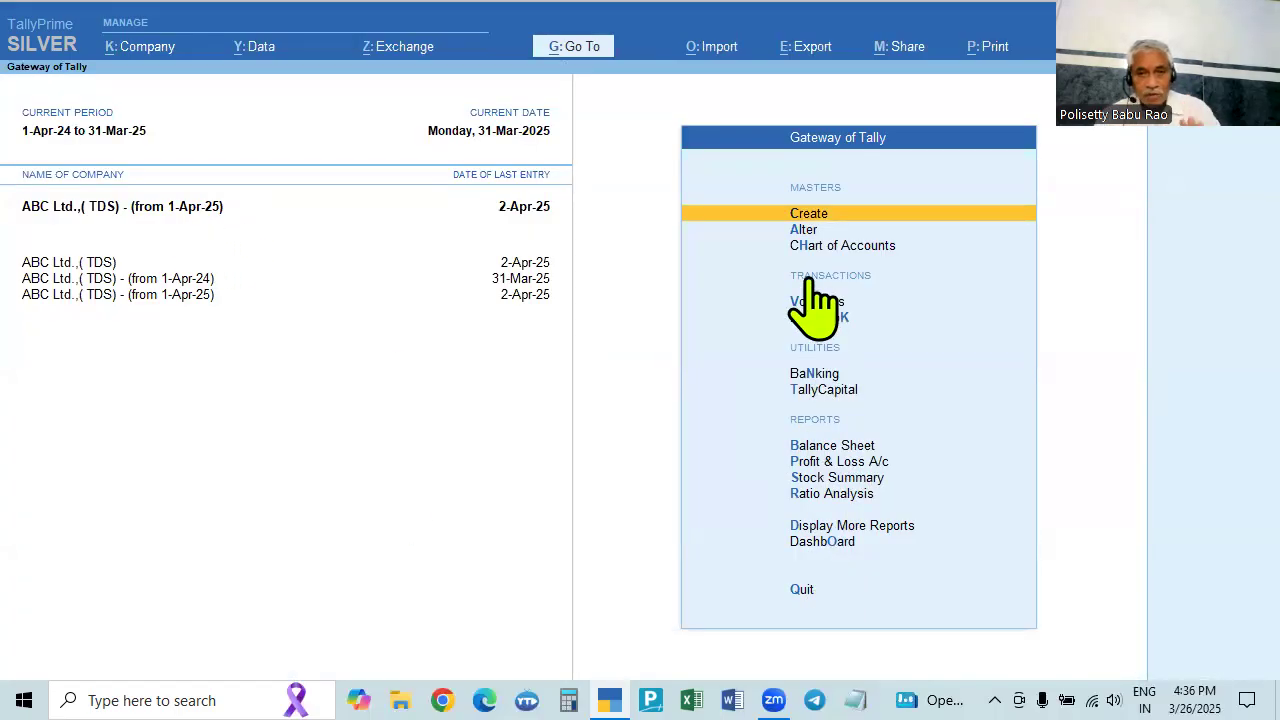
- Reopen the Mr. X, Contractor ledger master for alteration from the list of ledgers
click(806, 232)
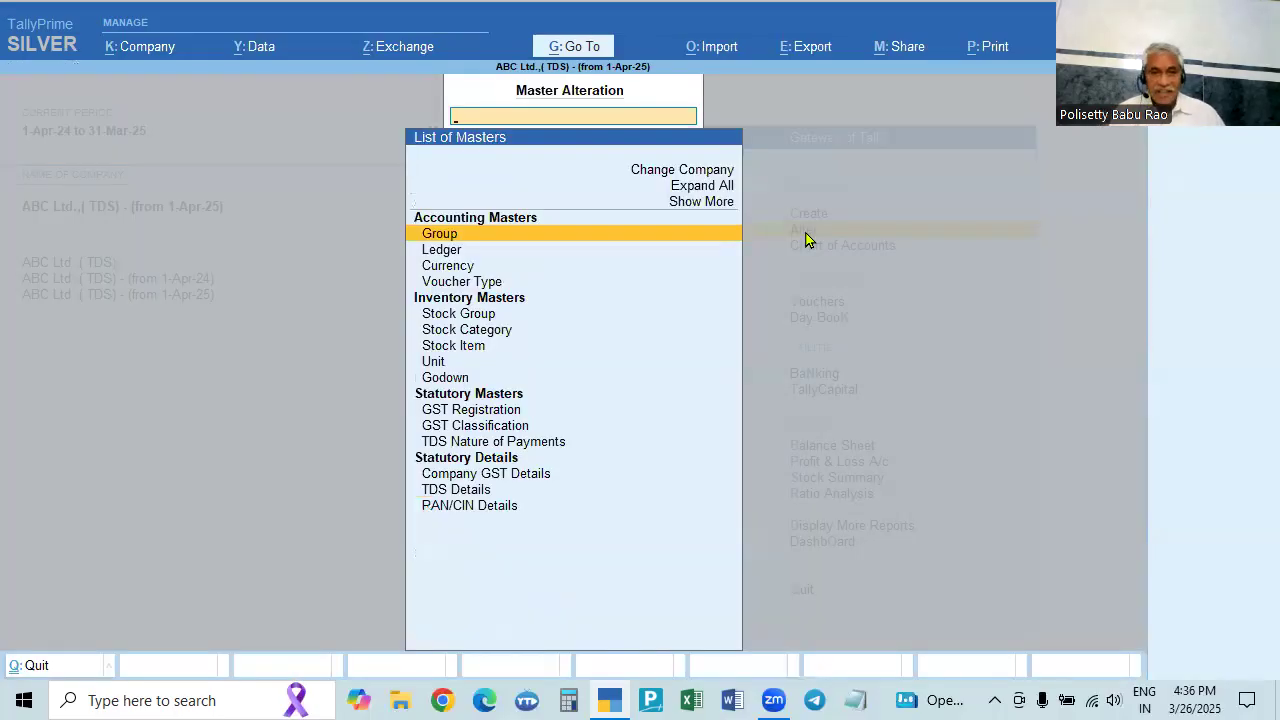
key(Down)
key(Return)
key(Down)
key(Down)
key(Down)
key(Down)
key(Down)
key(Down)
key(Down)
key(Down)
key(Down)
key(Down)
key(Return)
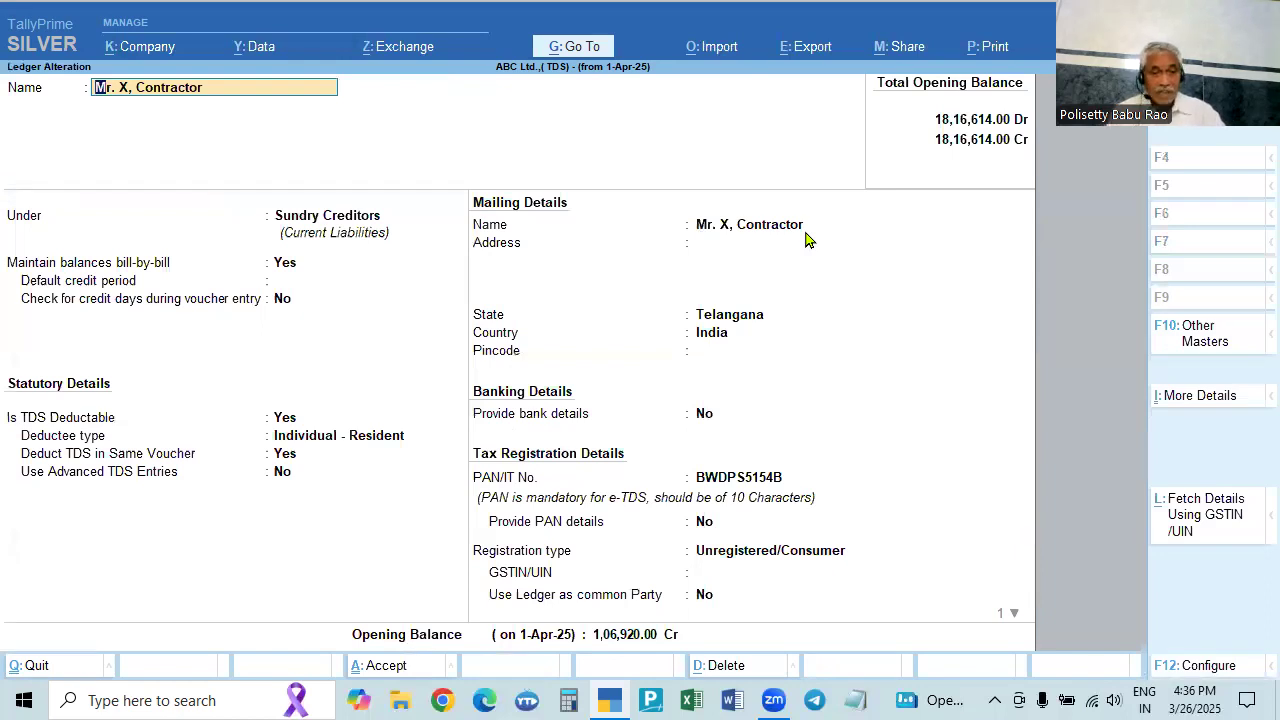
- Leave the Mr. X, Contractor ledger and open the State Bank of India ledger master to check its opening balance
key(Escape)
key(Down)
key(Down)
key(Down)
key(Down)
key(Down)
key(Down)
key(Down)
key(Down)
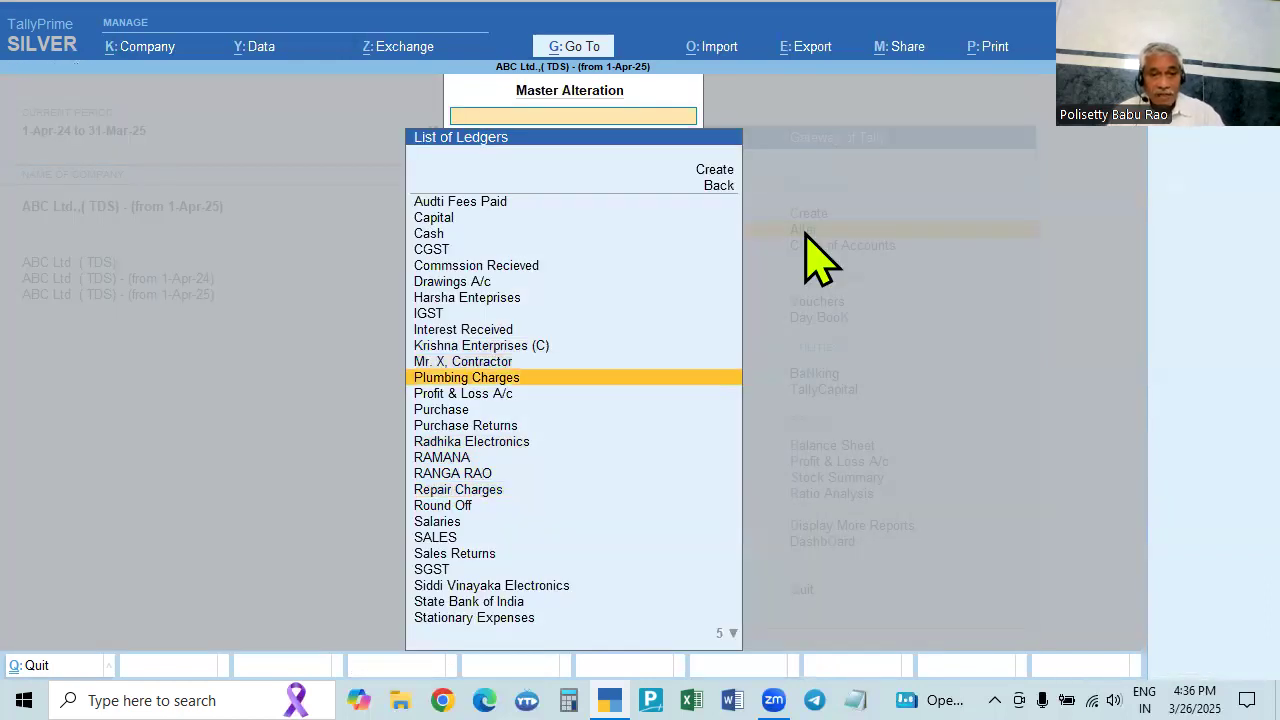
key(Down)
key(Down)
key(Up)
key(Up)
key(Up)
key(Up)
key(Up)
key(Up)
key(Up)
key(Up)
key(Up)
key(Up)
key(Up)
key(Up)
key(Down)
key(Down)
key(Down)
key(Down)
key(Down)
key(Down)
key(Down)
key(Down)
key(Down)
key(Down)
key(Down)
key(Down)
key(Down)
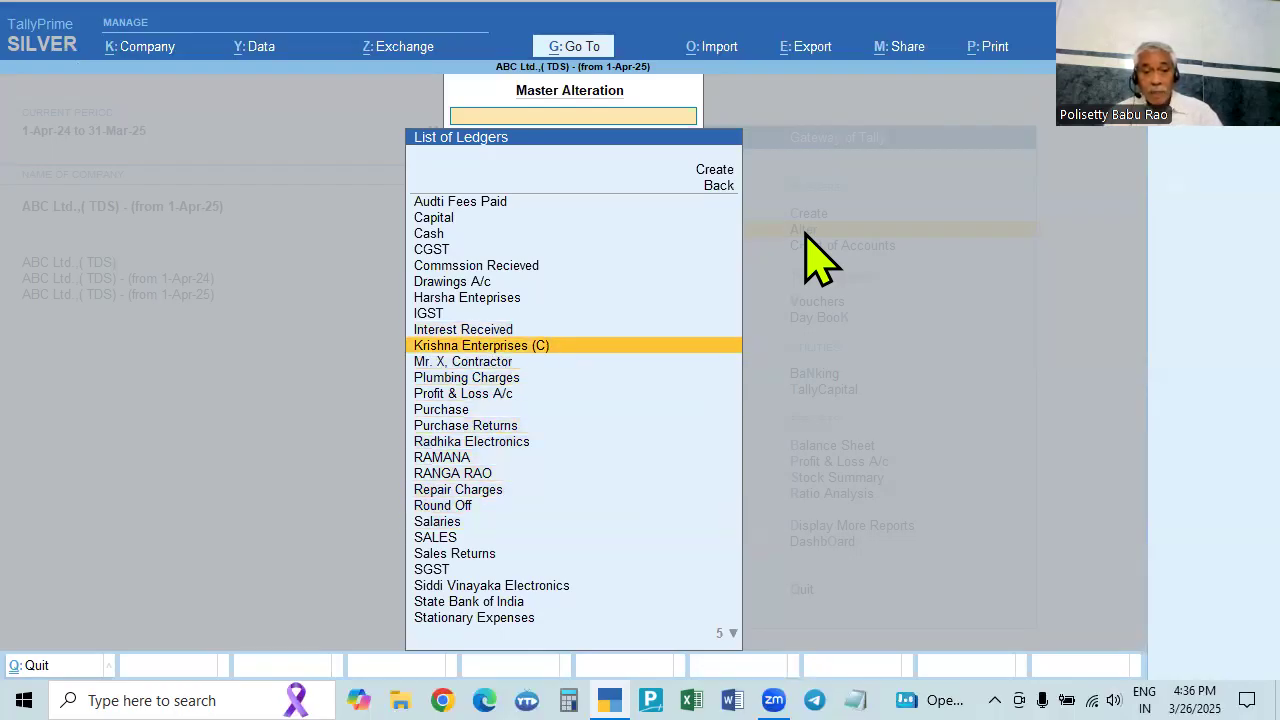
key(Down)
key(Down)
key(Down)
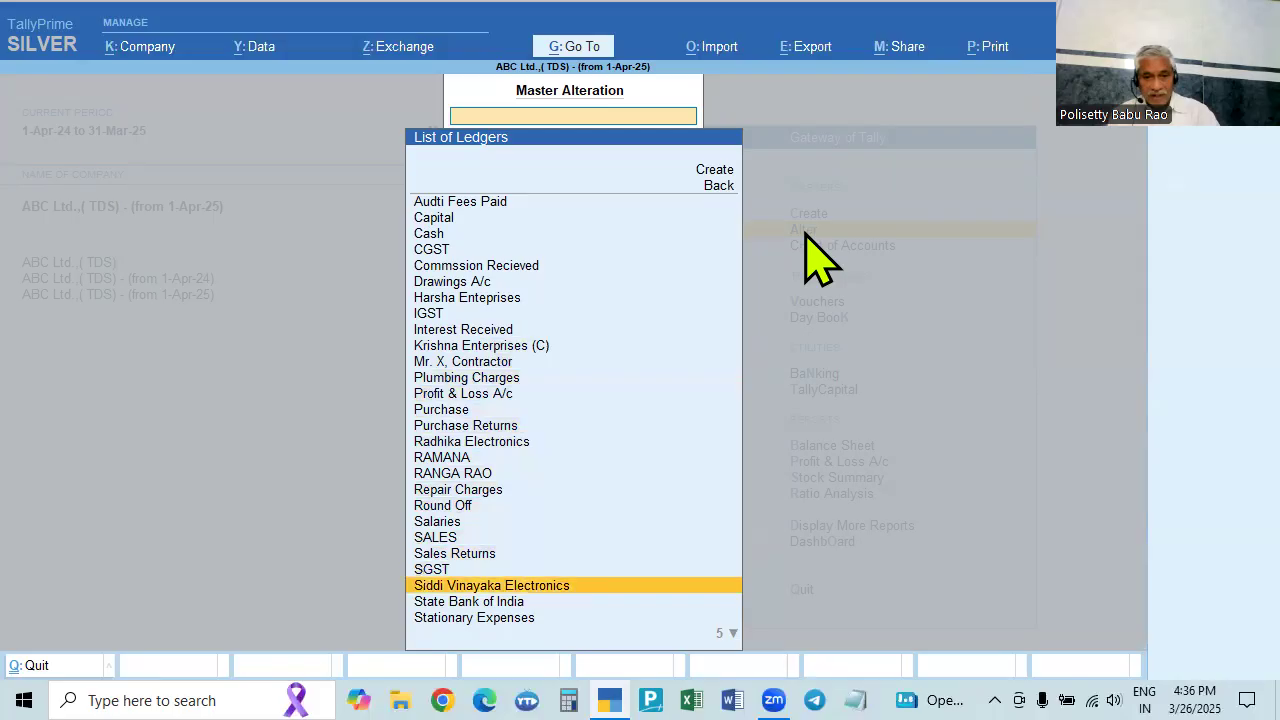
key(Down)
key(Return)
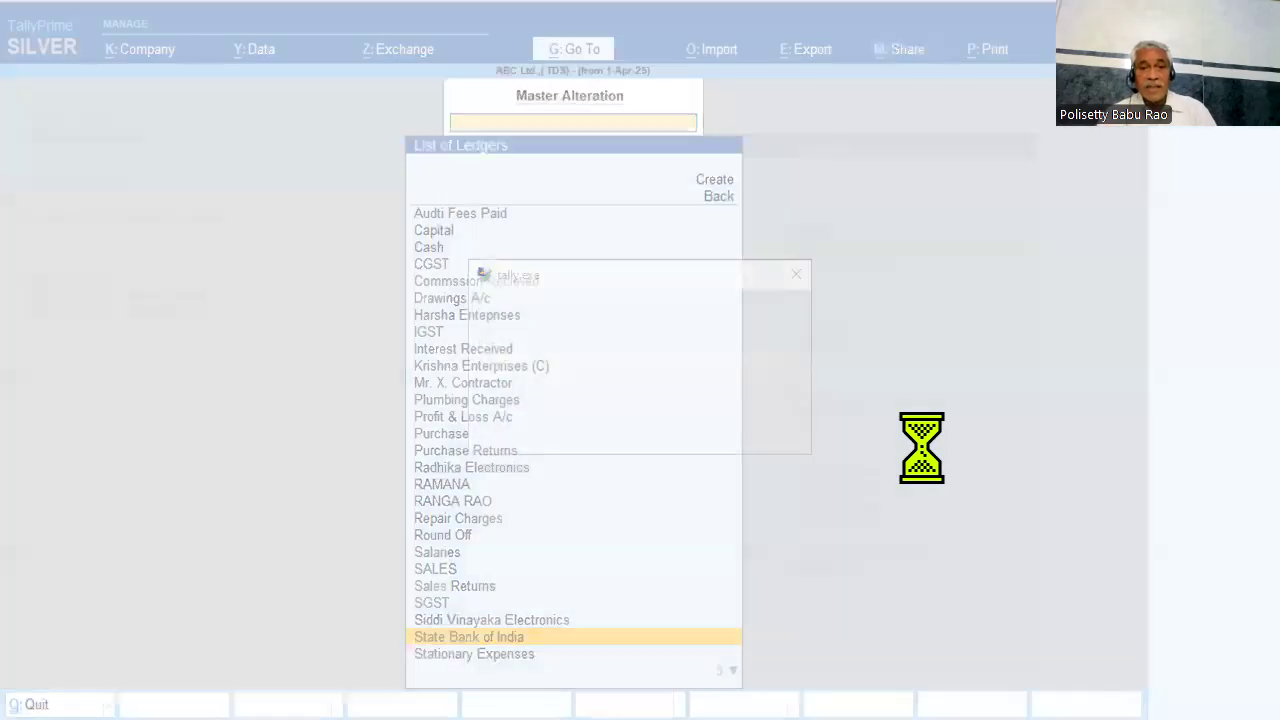
- Dismiss the not-responding prompt, quit the State Bank of India ledger without saving, and return to the Gateway of Tally
click(800, 272)
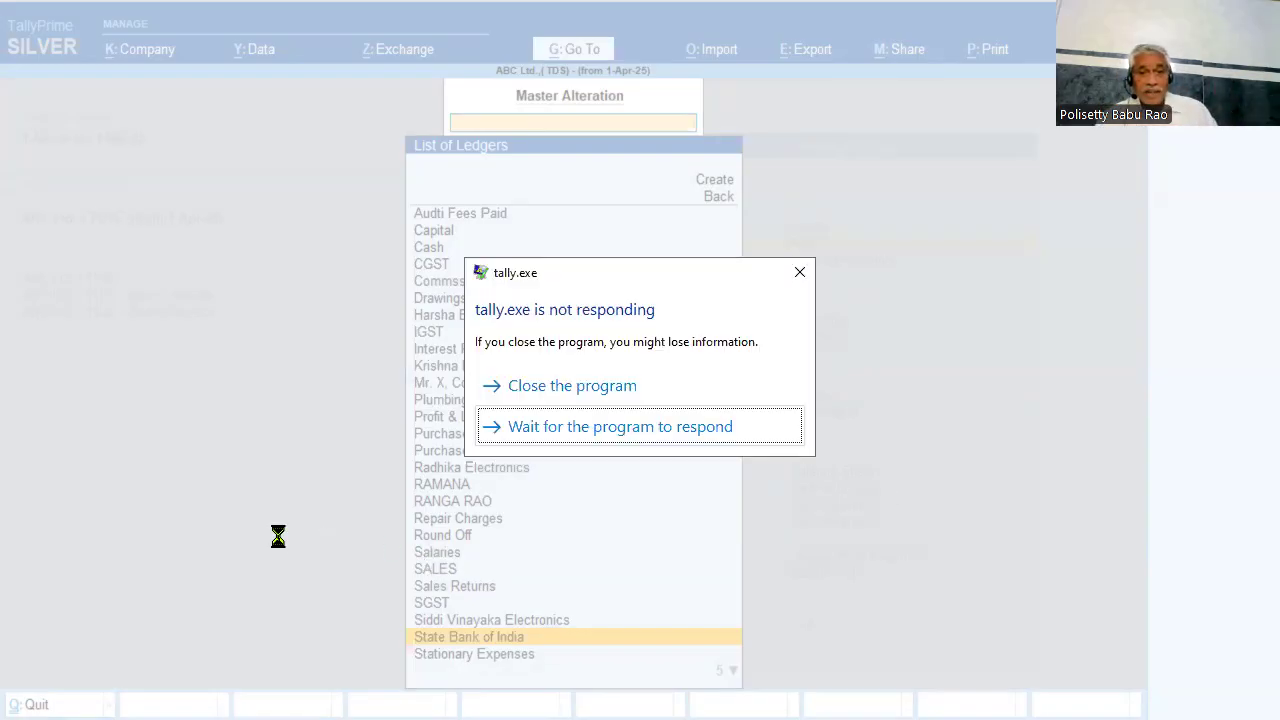
click(809, 282)
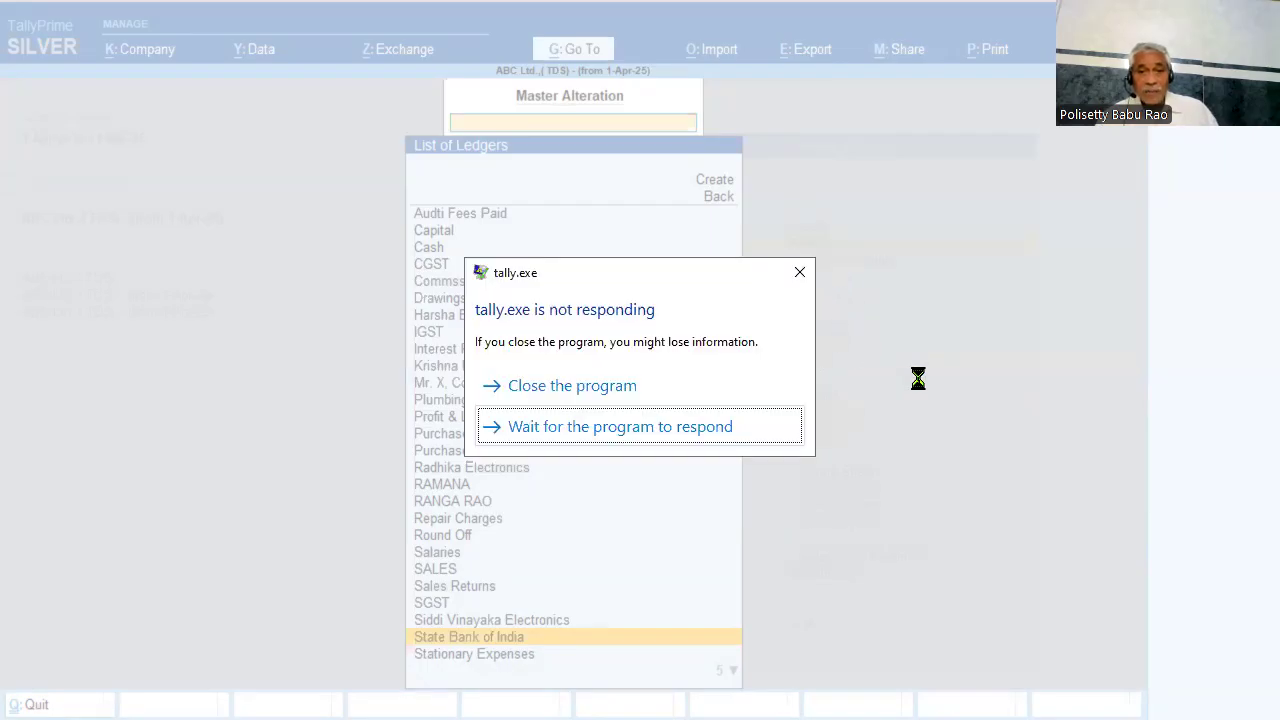
click(794, 273)
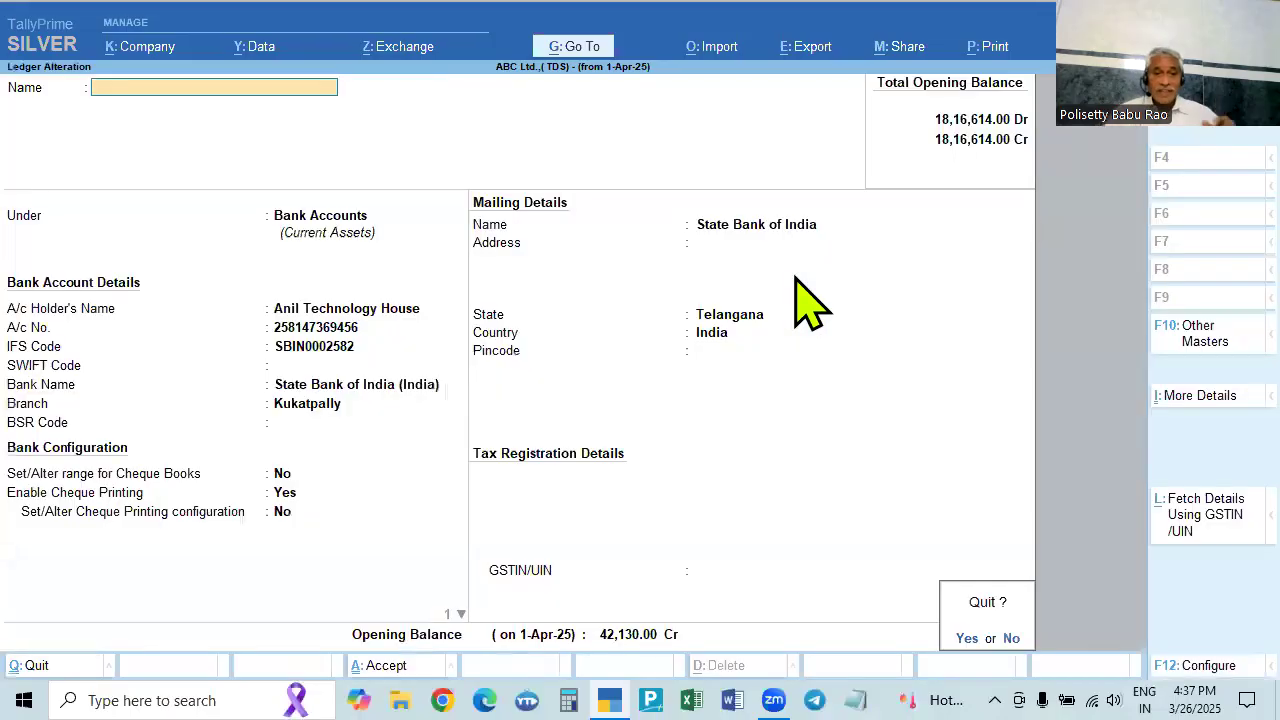
key(Escape)
key(Escape)
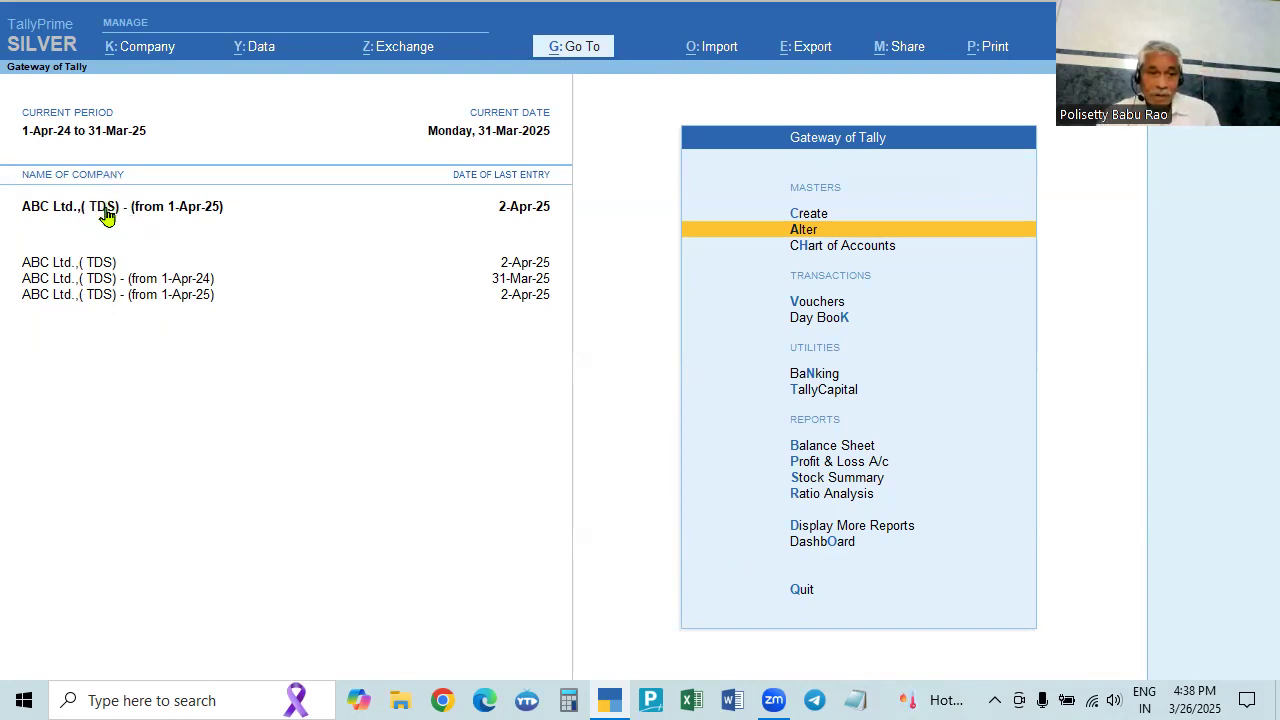
- Switch to the original ABC Ltd.,( TDS) company and open its Day Book
click(94, 266)
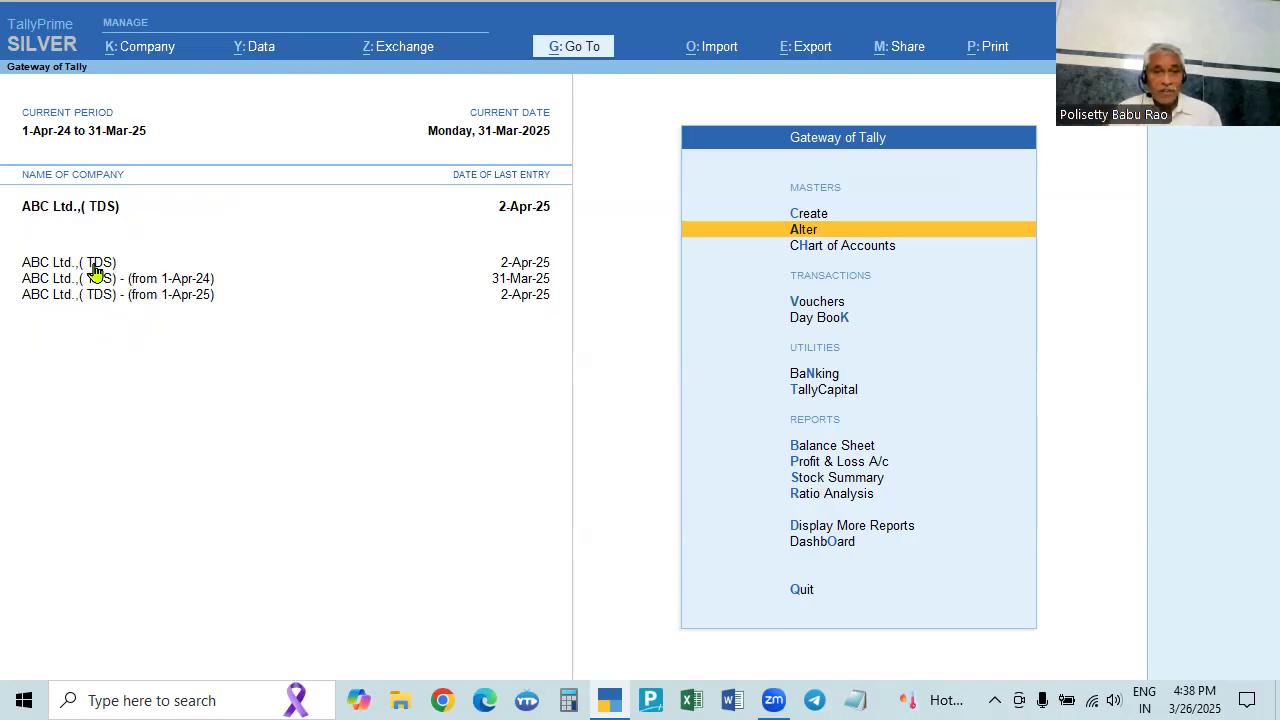
click(830, 319)
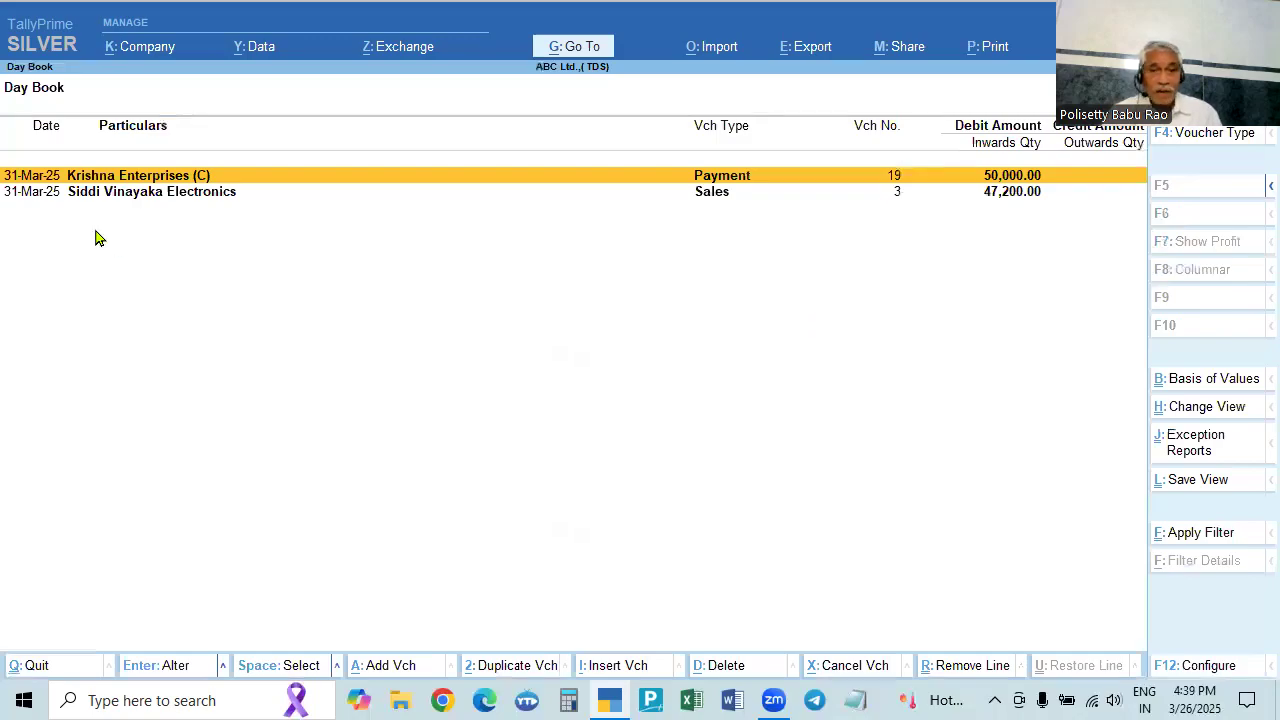
- Leave the Day Book and set the original company's current period to 1-4-2025 through 31-3-2026
key(F1)
key(Escape)
key(Escape)
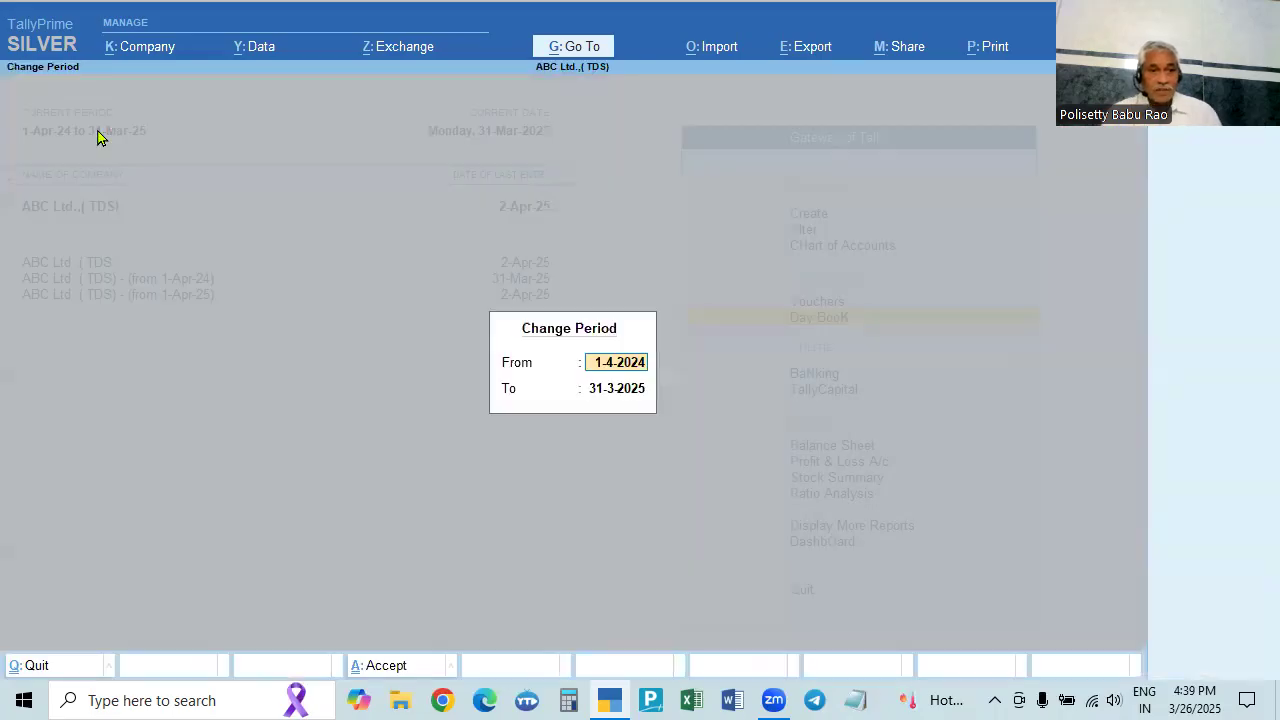
click(98, 136)
text(1.4.25)
key(Return)
text(31.3.26)
key(Return)
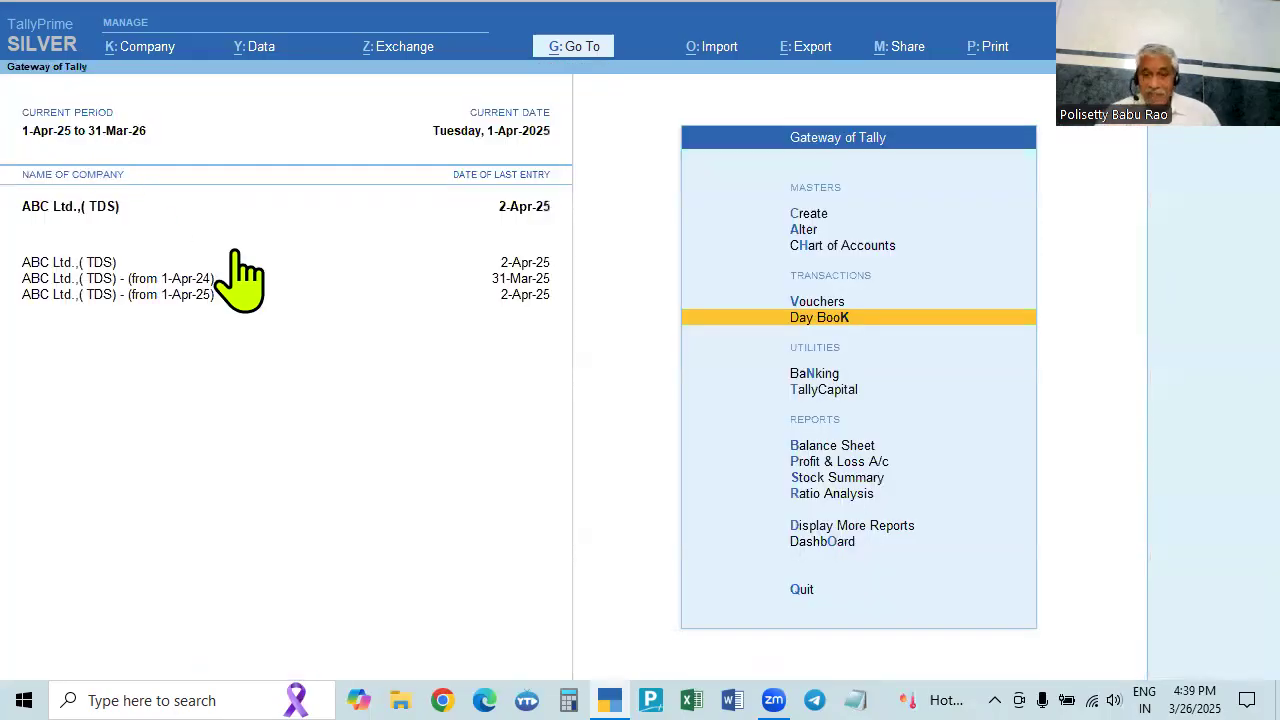
- Check the original company's Day Book vouchers for 1-Apr-25 and 2-Apr-25, and return to the Gateway of Tally
key(Return)
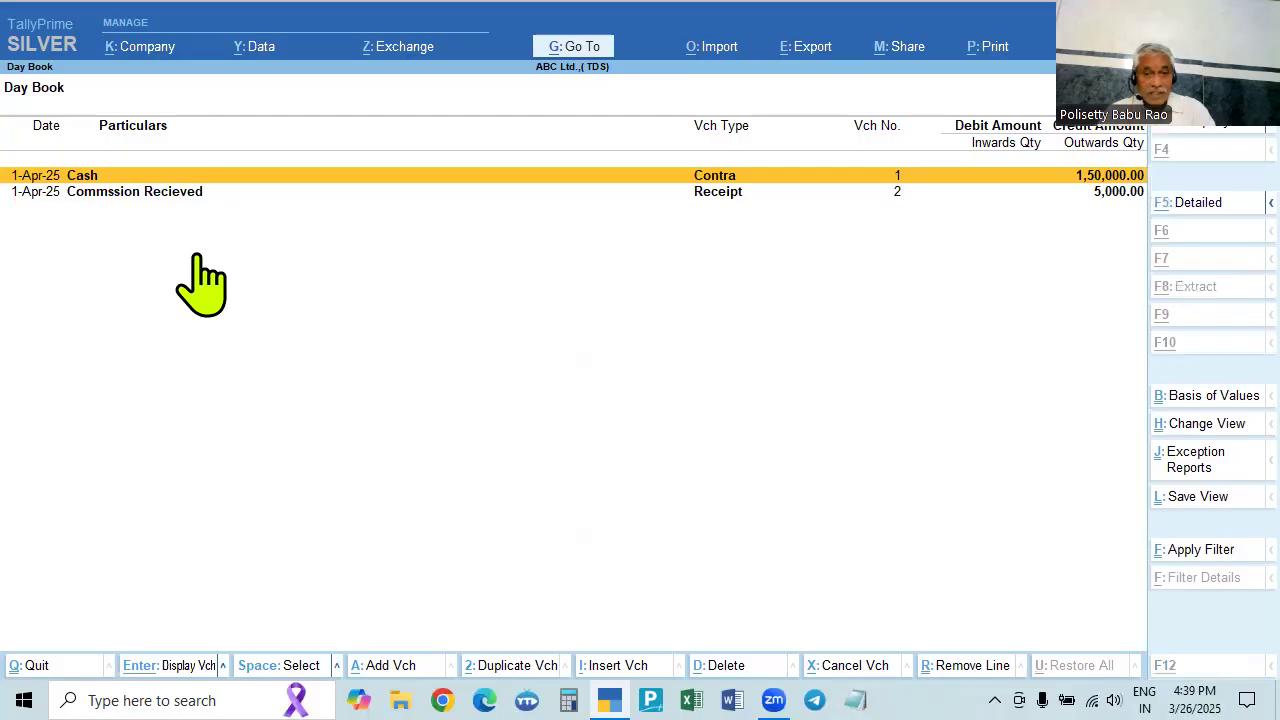
key(F2)
key(BackSpace)
key(Return)
key(BackSpace)
key(Return)
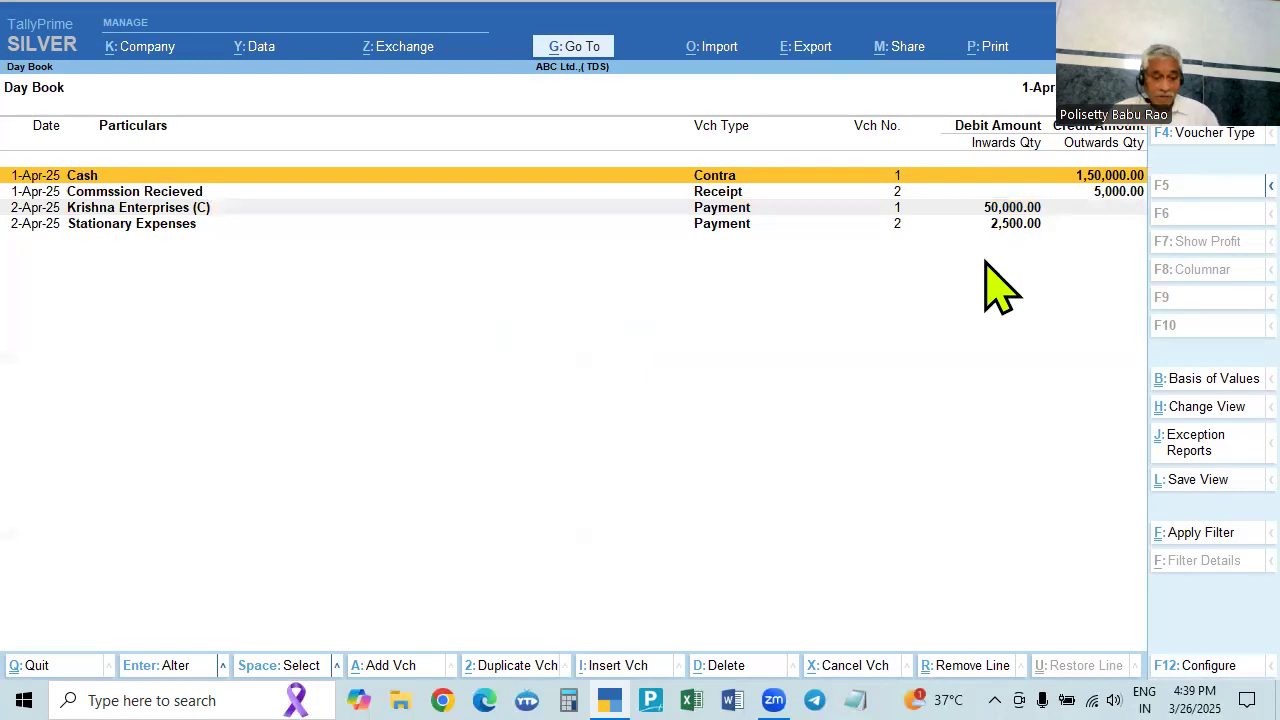
key(Escape)
key(Escape)
key(Escape)
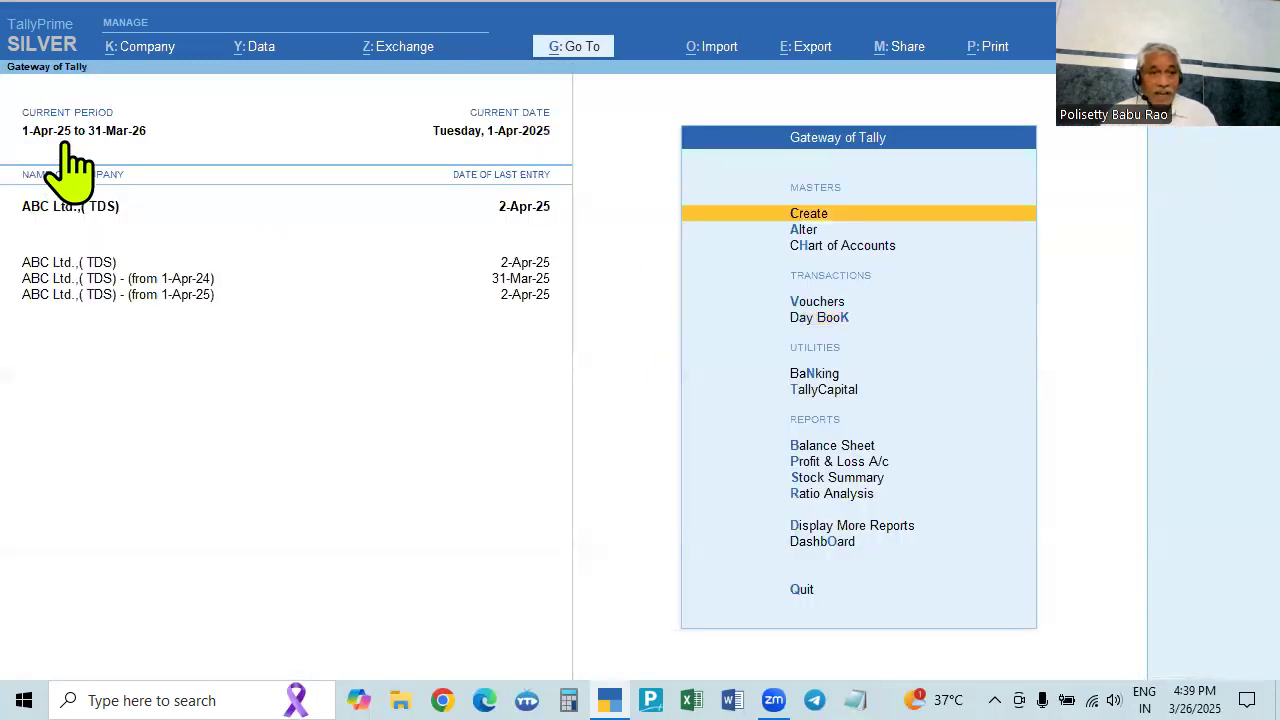
- Set the current period back to 1-4-2024 through 31-3-2025
click(82, 140)
text(1-4-2024)
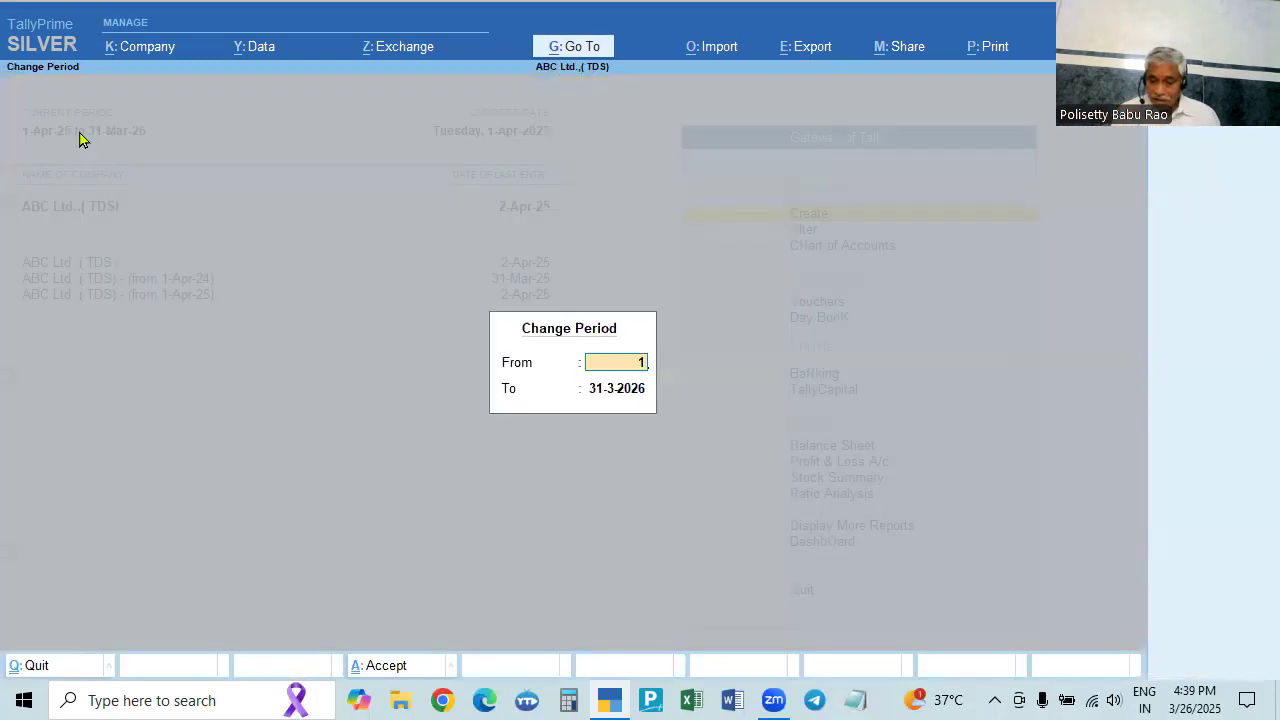
key(Return)
text(31-3-25)
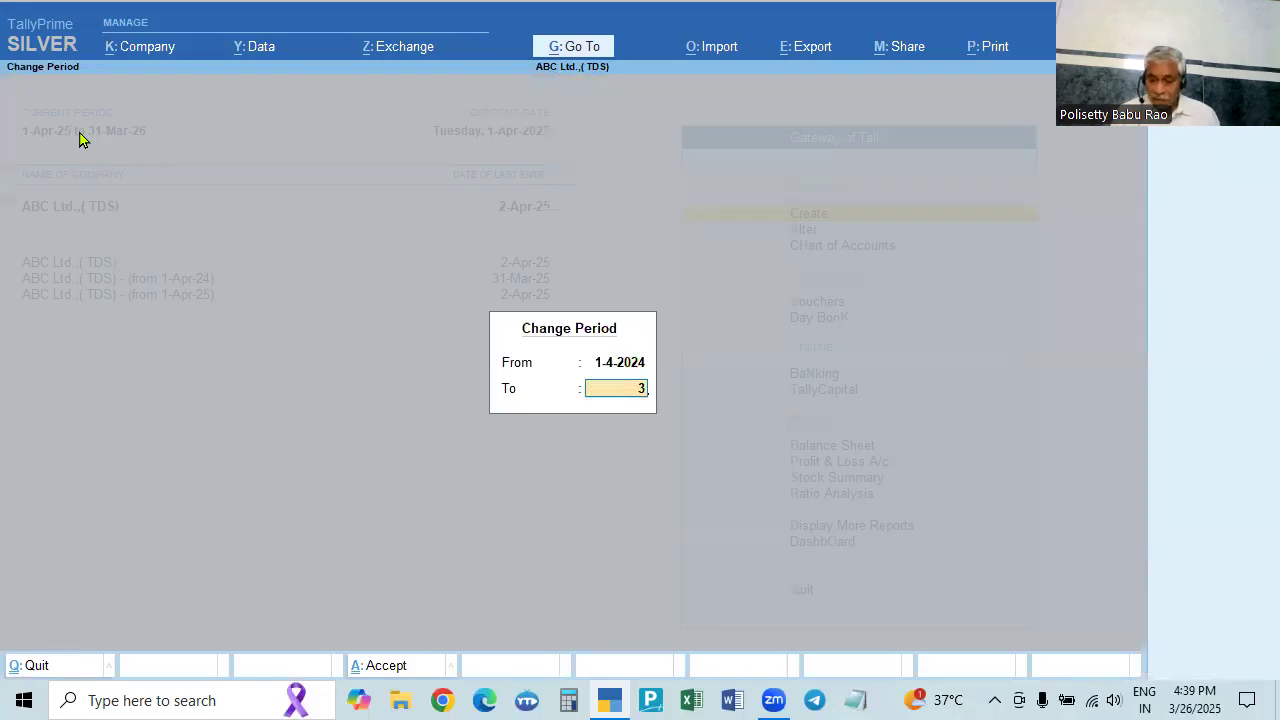
key(Return)
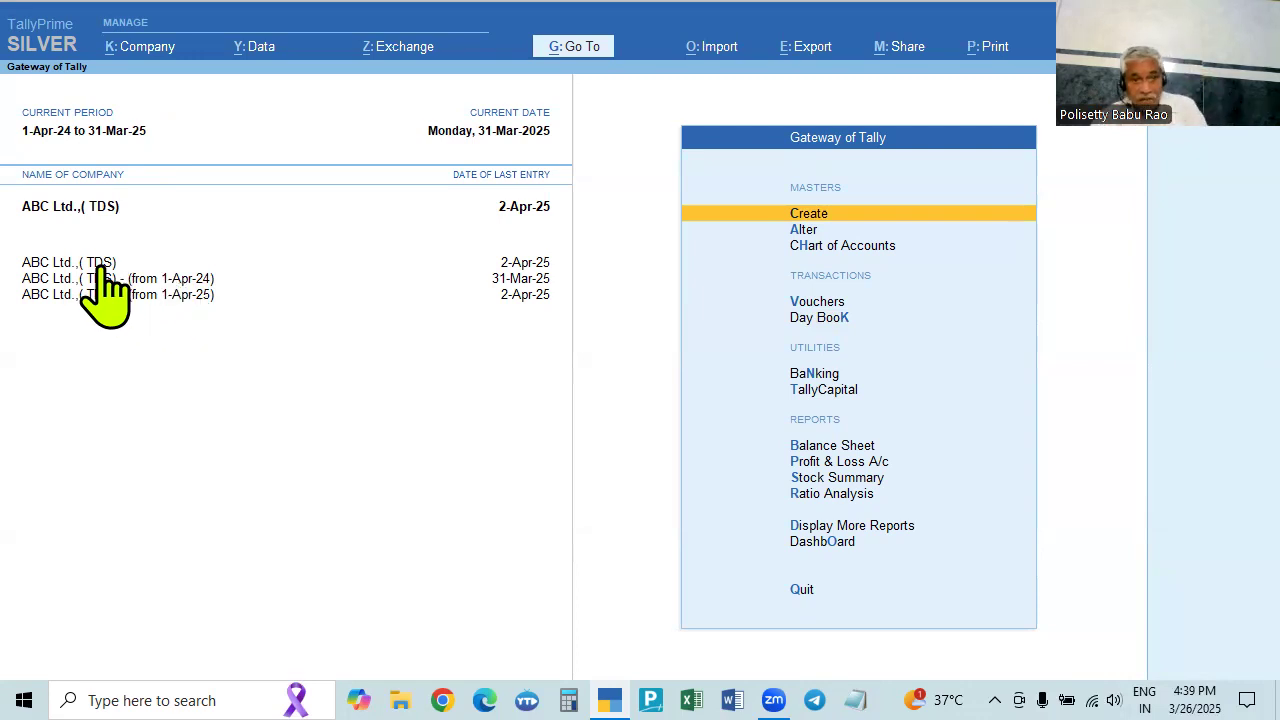
- Switch to the ABC Ltd.,( TDS) - (from 1-Apr-25) company and display its Day Book from 1-Apr-25
click(180, 280)
click(187, 297)
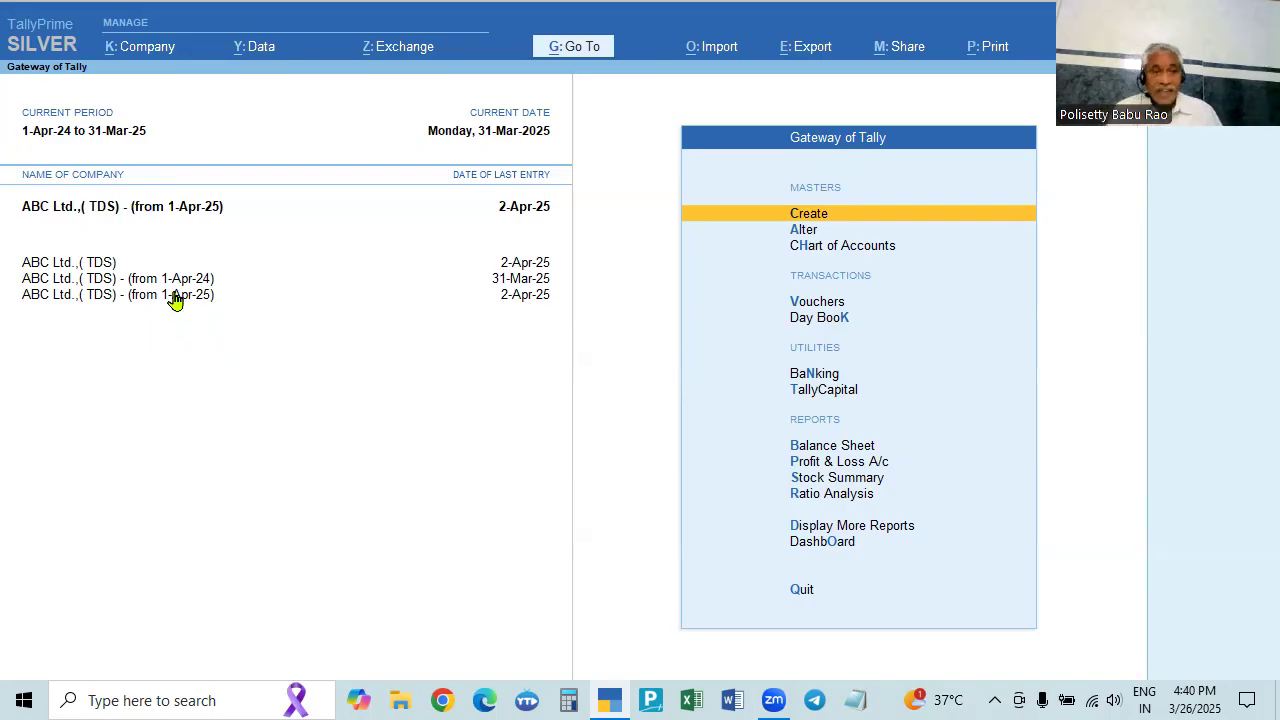
click(810, 320)
key(Escape)
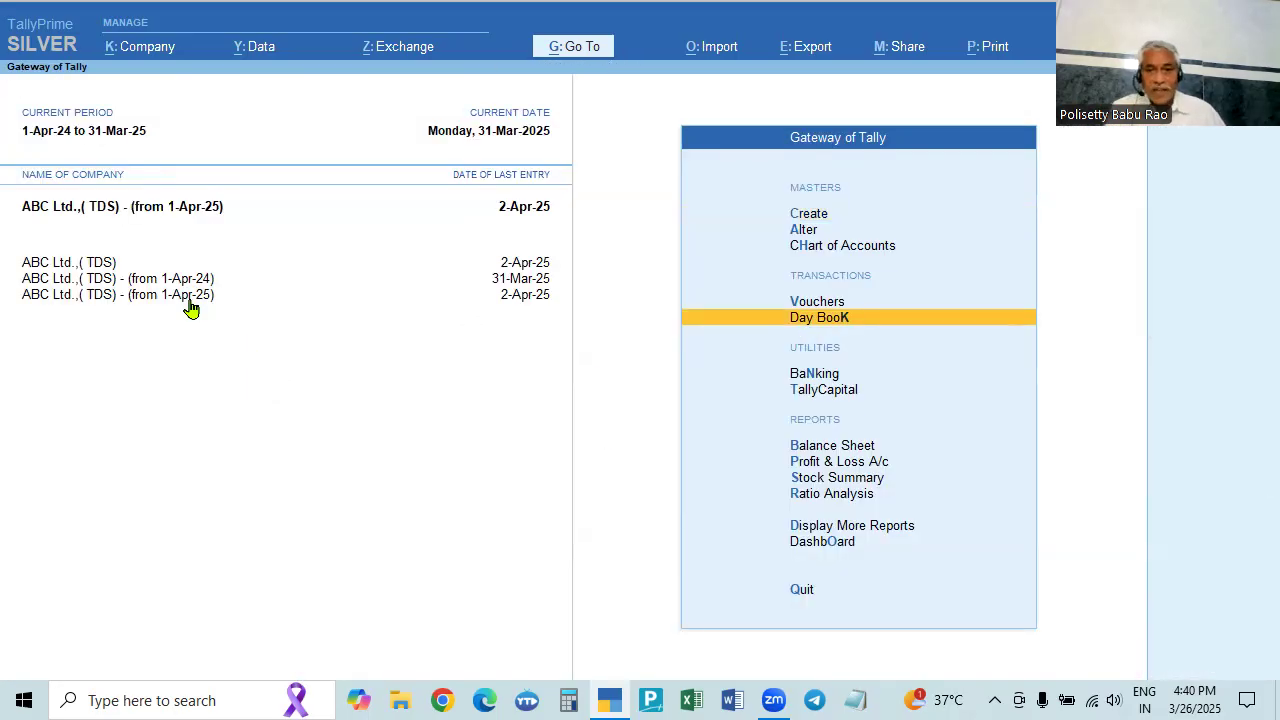
key(Return)
key(F2)
key(BackSpace)
key(Return)
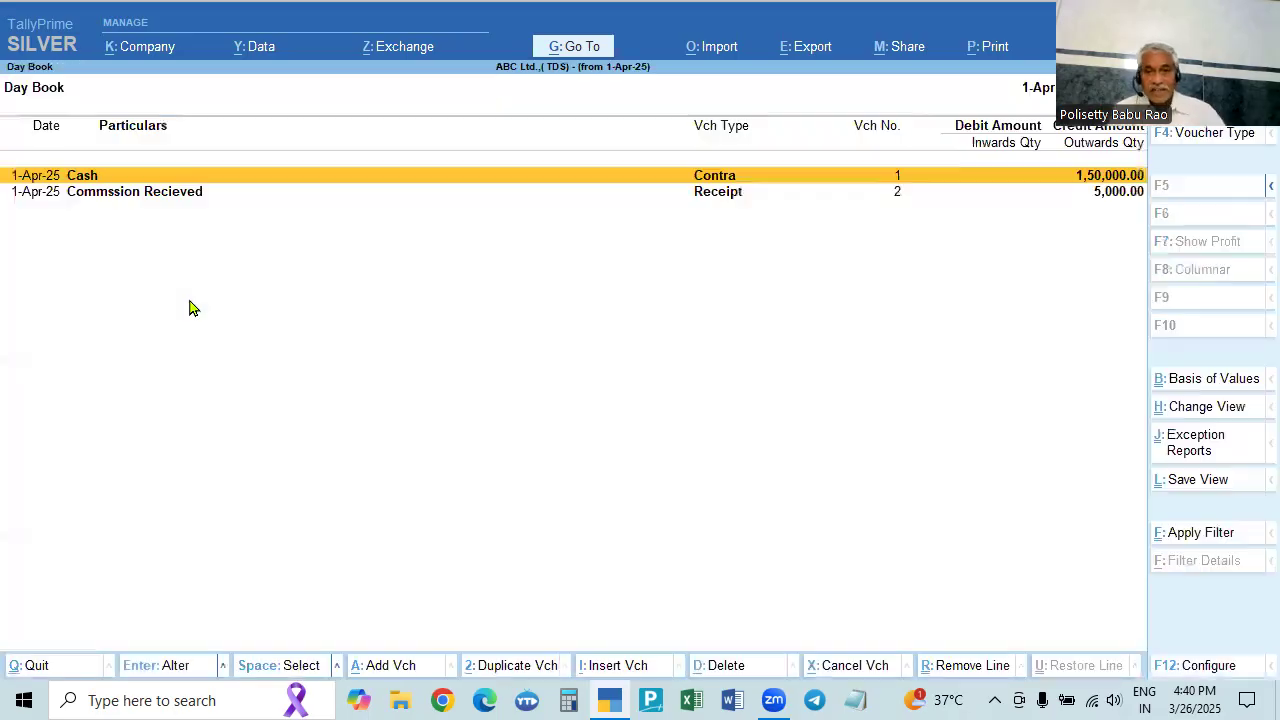
key(F2)
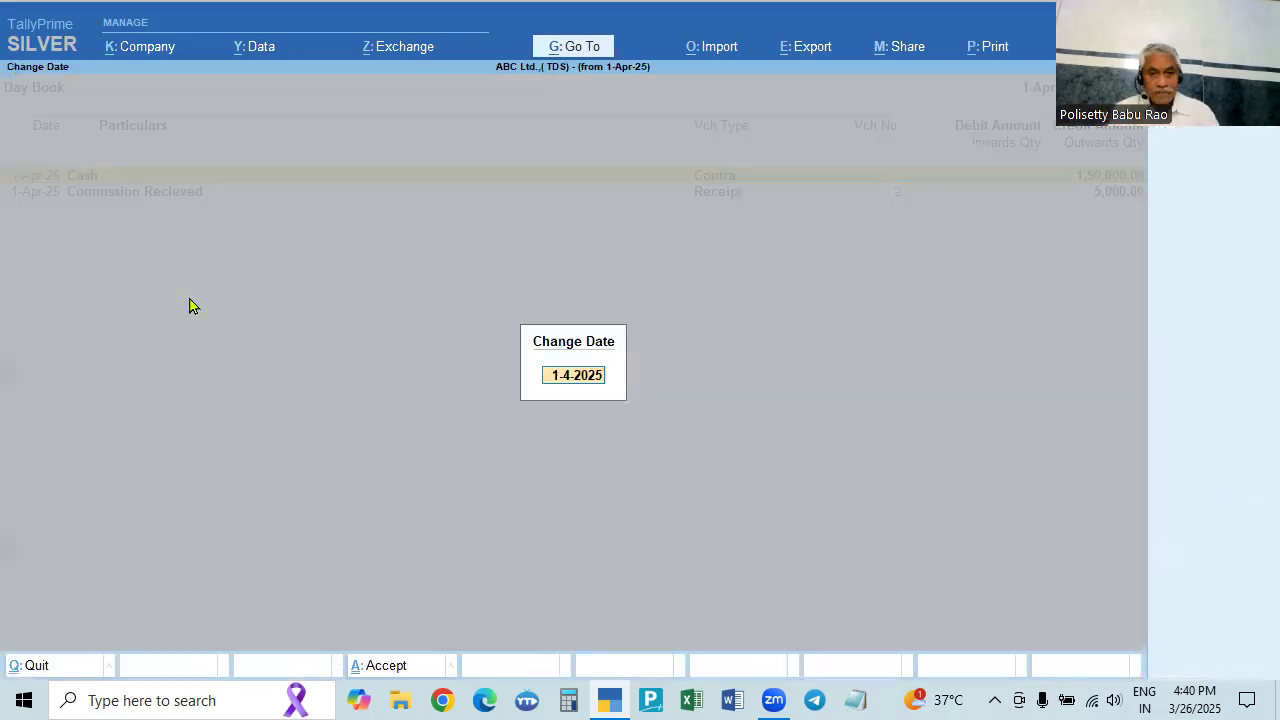
key(BackSpace)
key(Return)
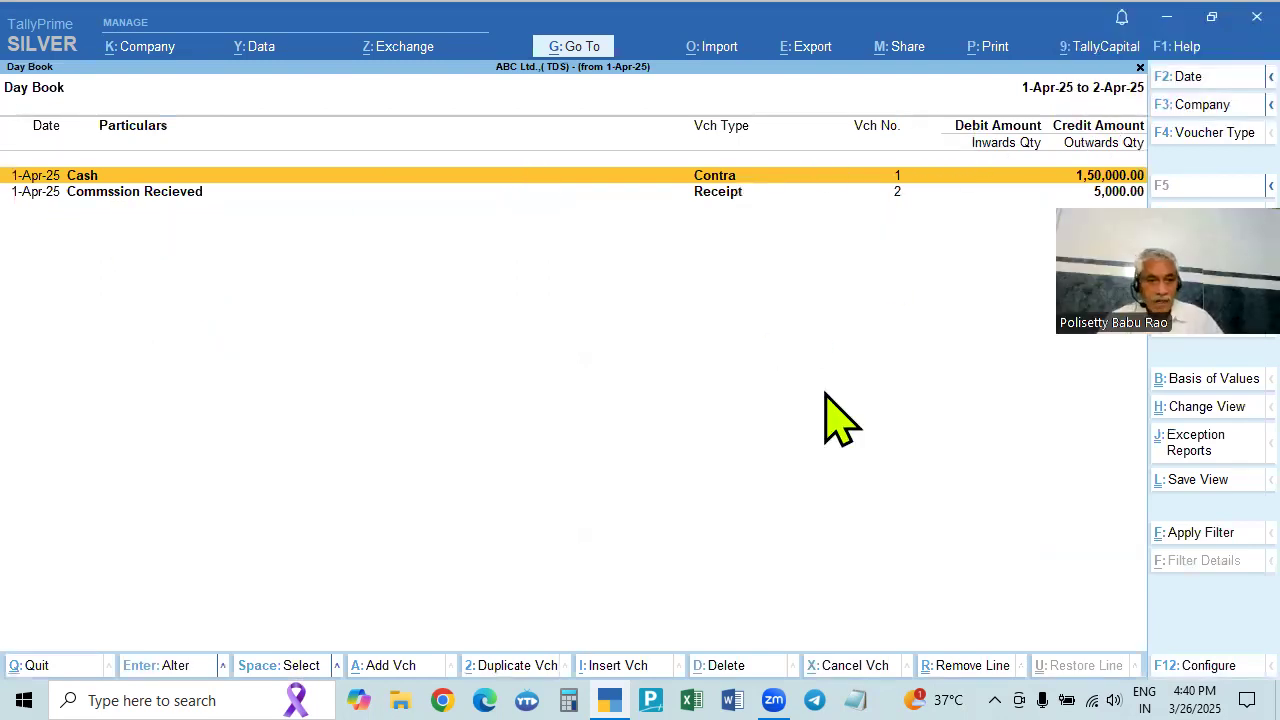
- Set the Day Book period to 1-Apr-24 through 2-Apr-24
key(F2)
key(BackSpace)
key(Return)
key(alt)
key(alt+F2)
text(1-4-24)
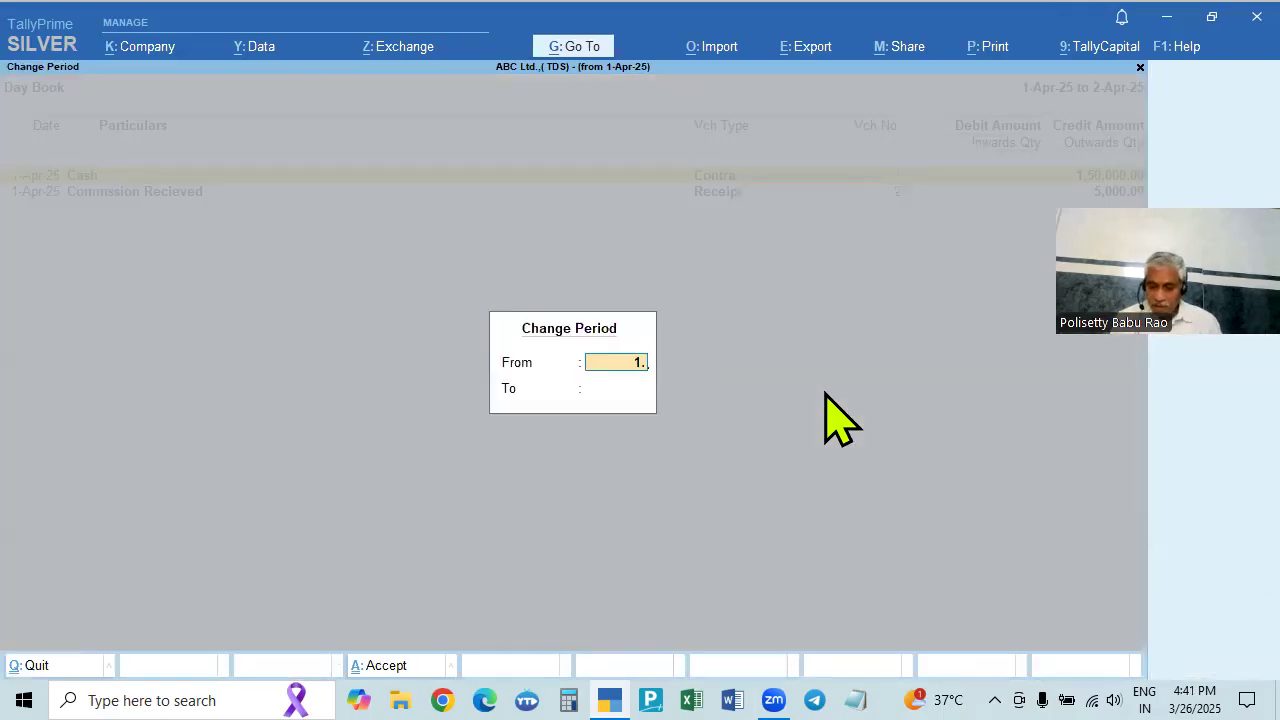
key(Return)
text(2-4)
key(Return)
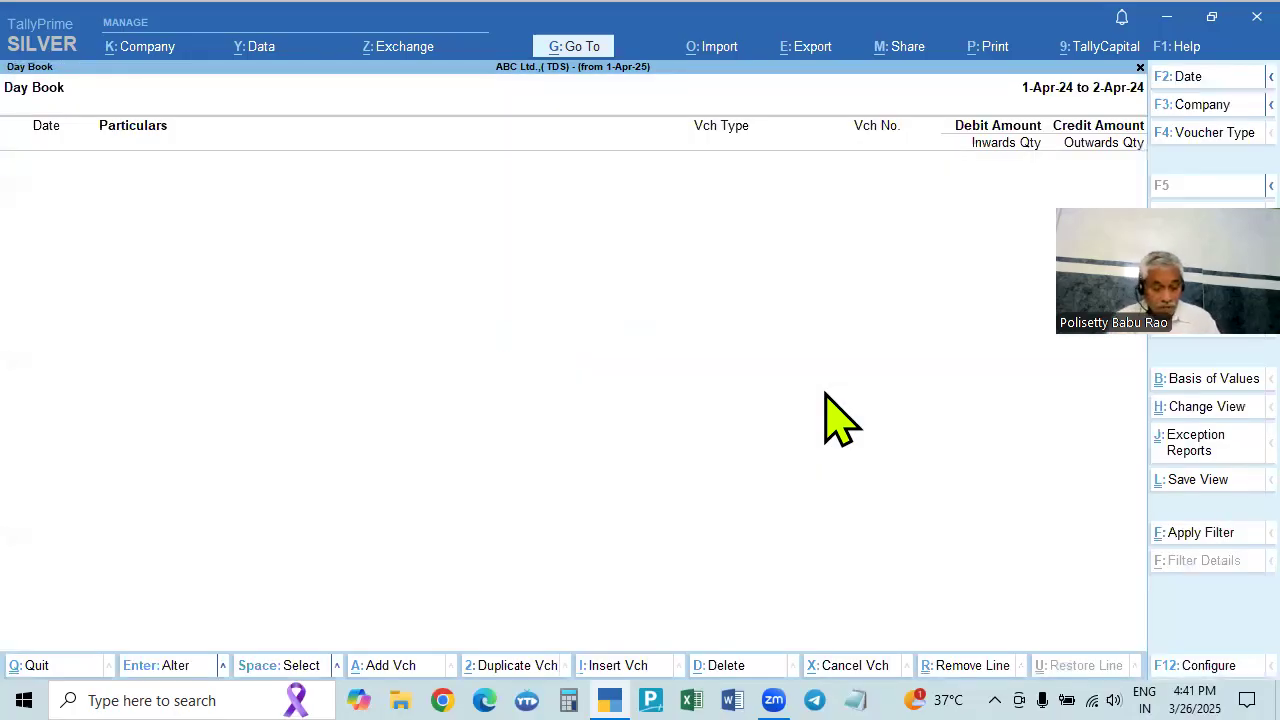
- Display the Day Book vouchers for the period 1-4-2025 to 2-4-2025, and return to the Gateway of Tally
key(F2)
text(1.4)
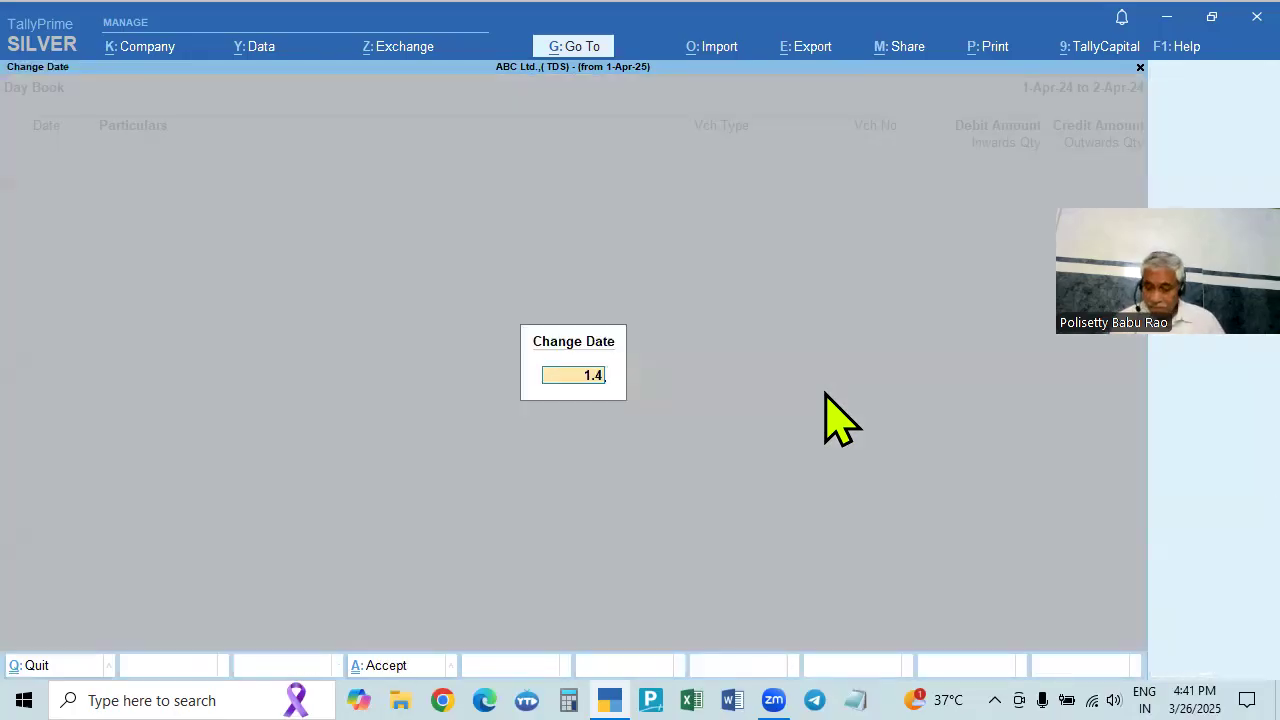
text(.25)
key(Return)
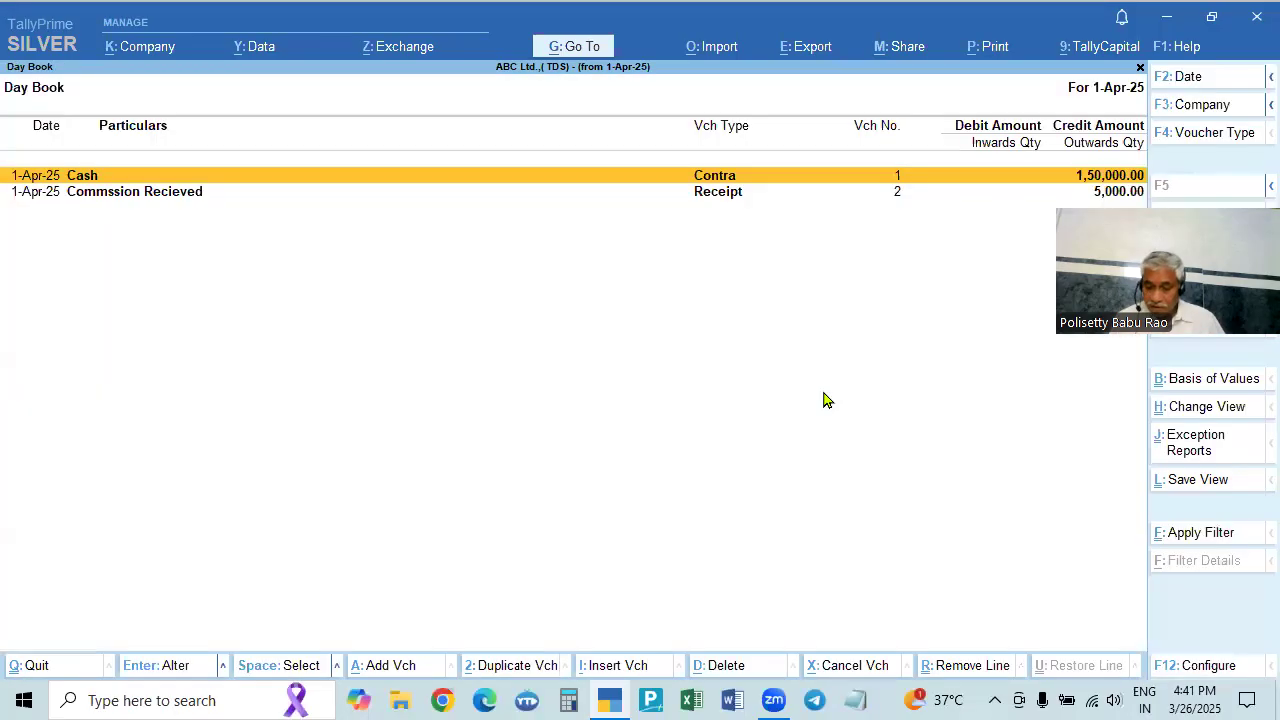
key(alt+F2)
key(BackSpace)
text(1.4.25)
key(Return)
text(2.4.25)
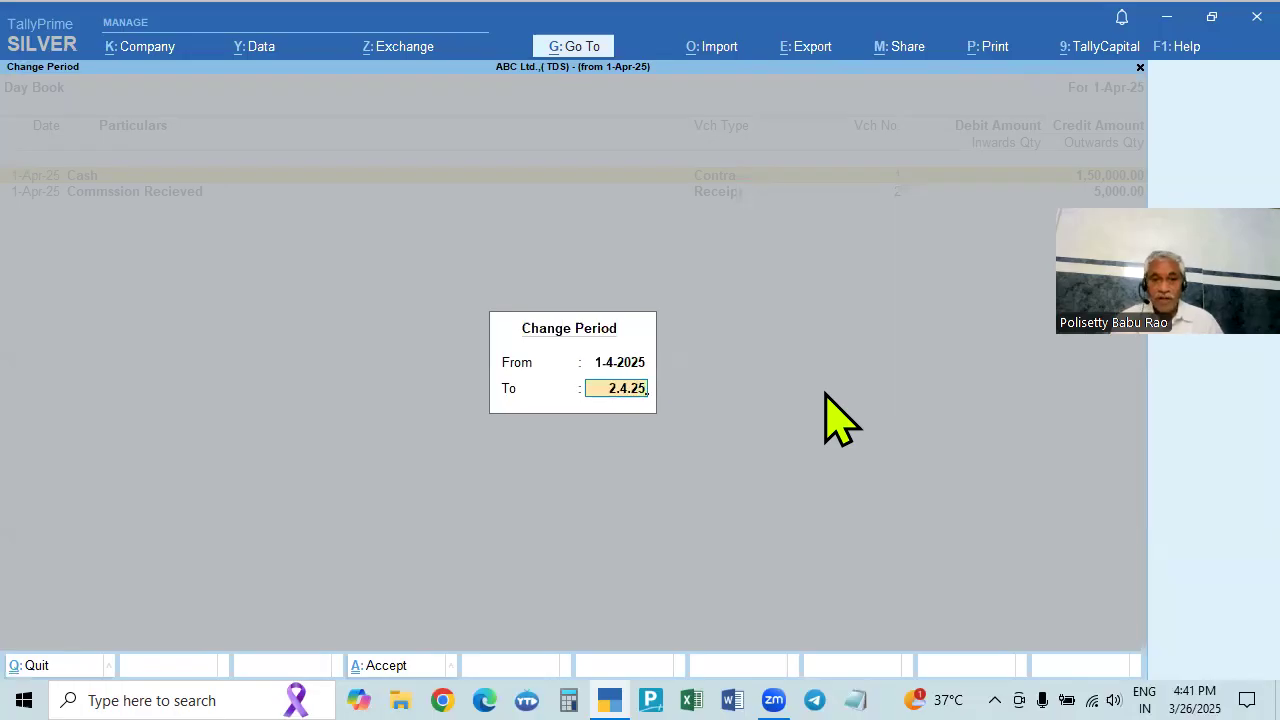
key(Return)
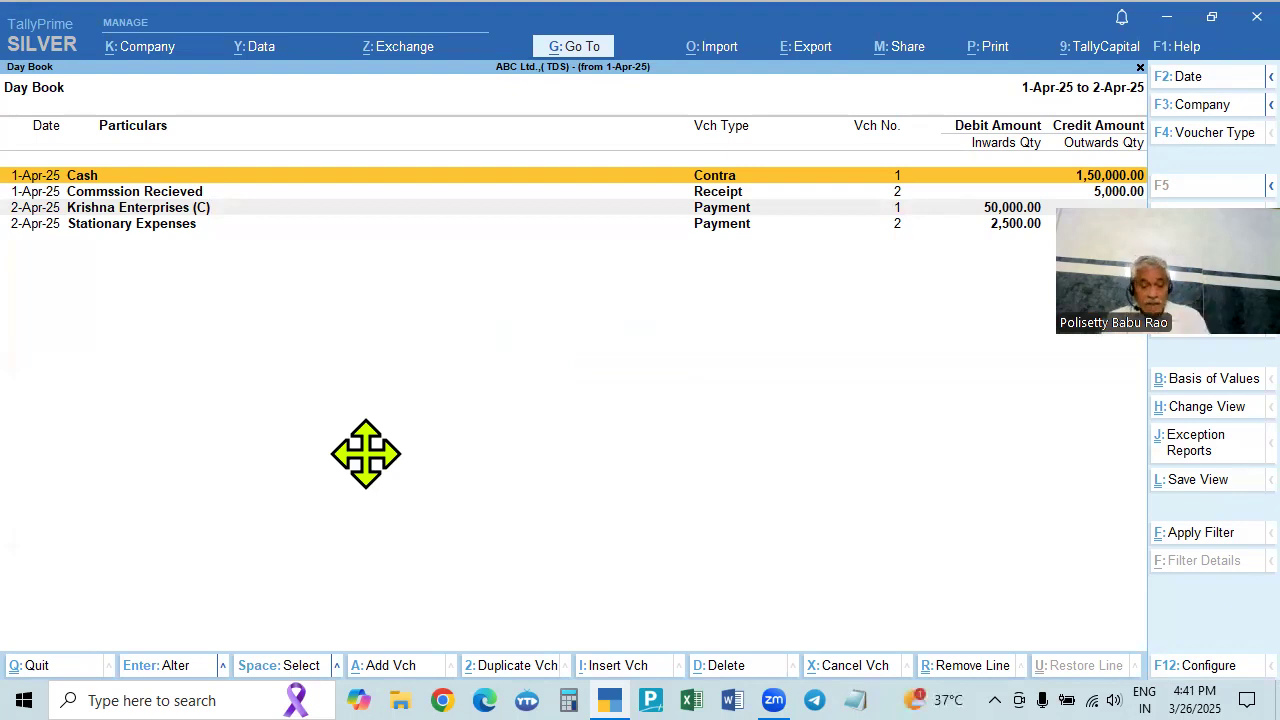
key(Escape)
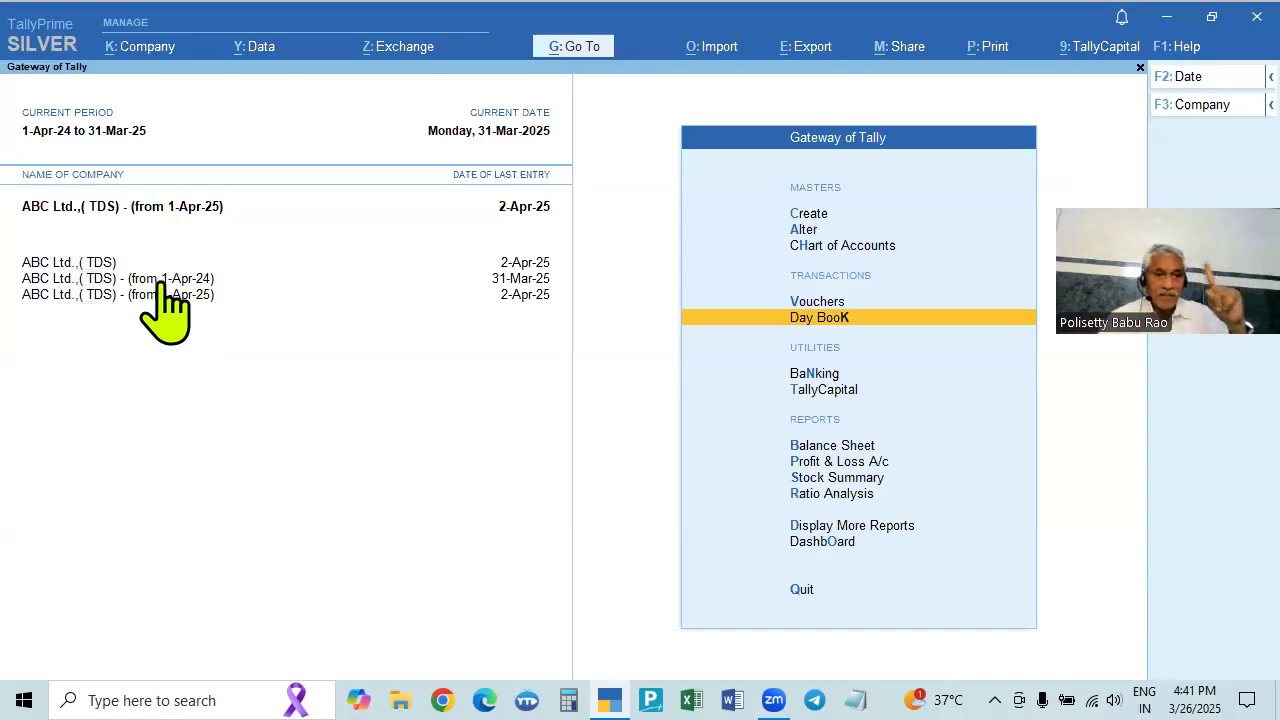
- Select the original ABC Ltd.,( TDS) company, open it for alteration and delete it
click(95, 263)
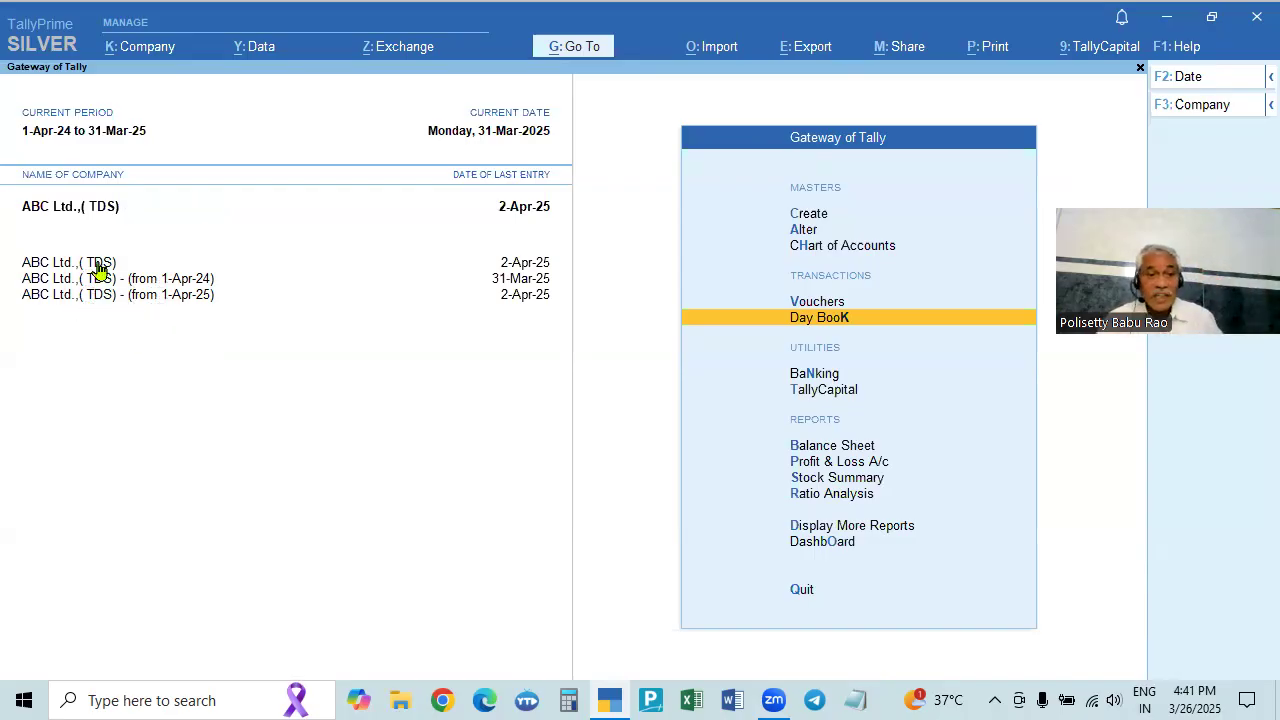
click(130, 48)
click(145, 104)
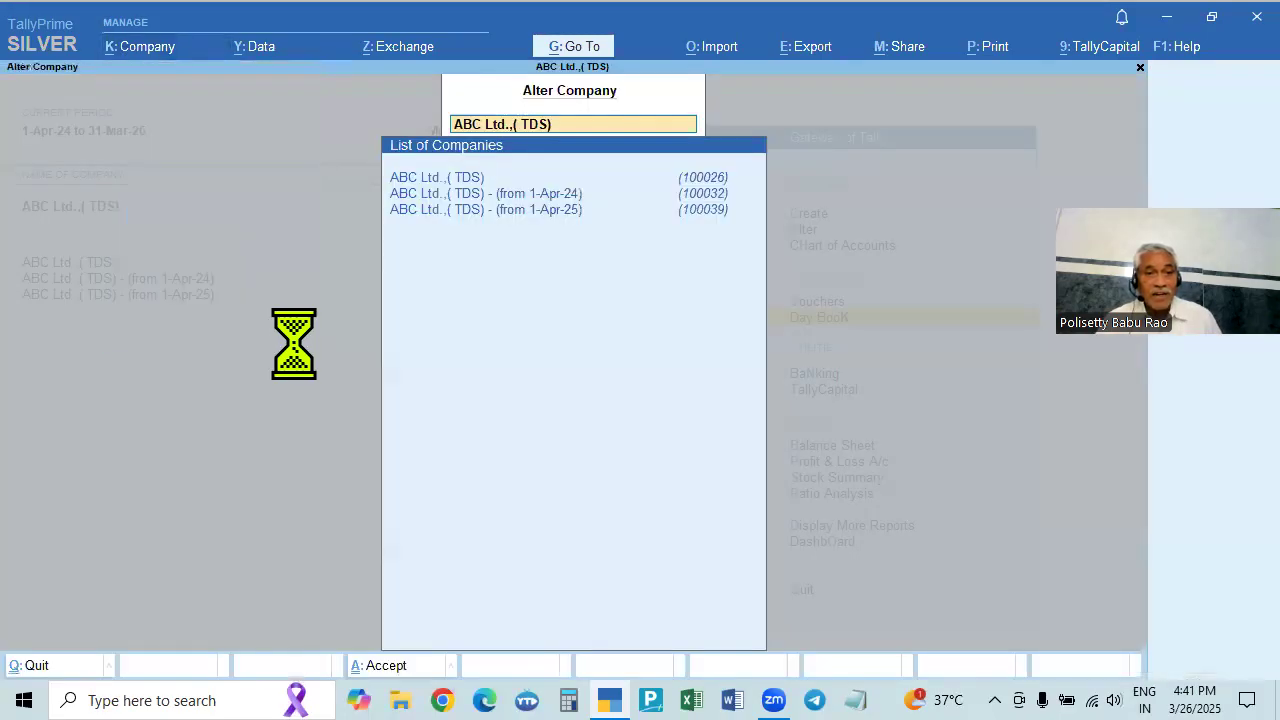
click(470, 180)
key(alt+d)
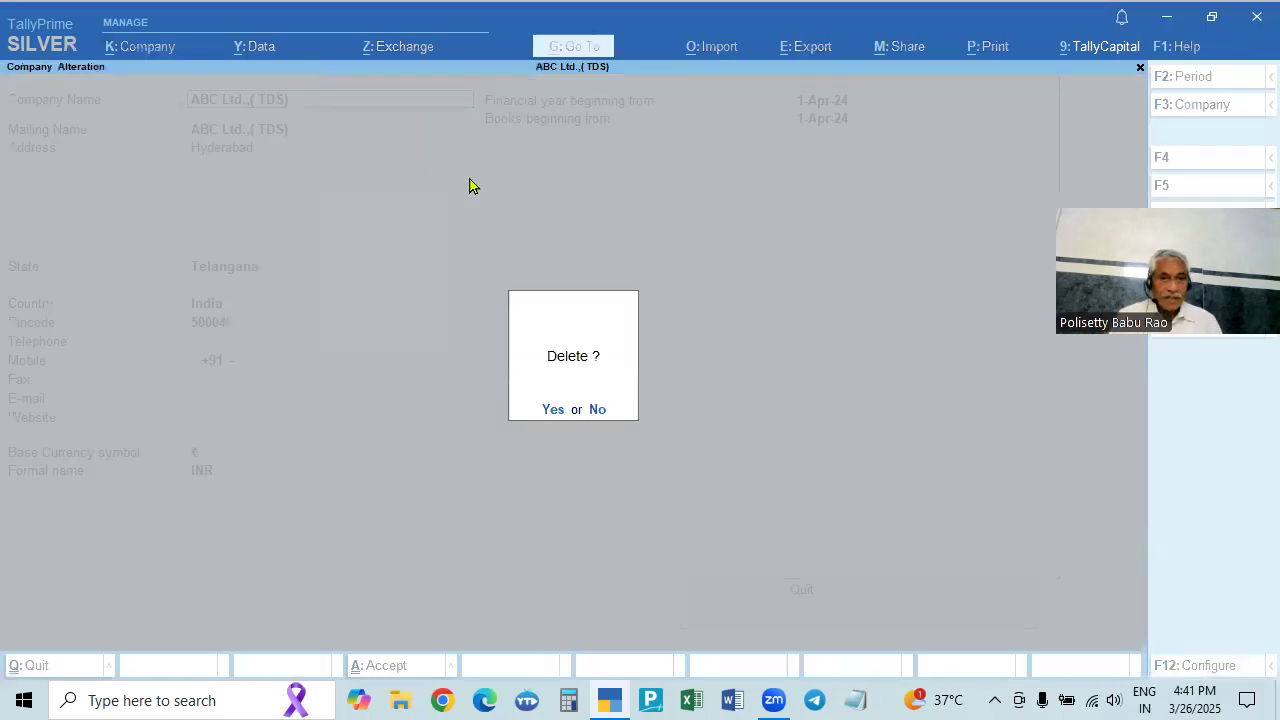
key(y)
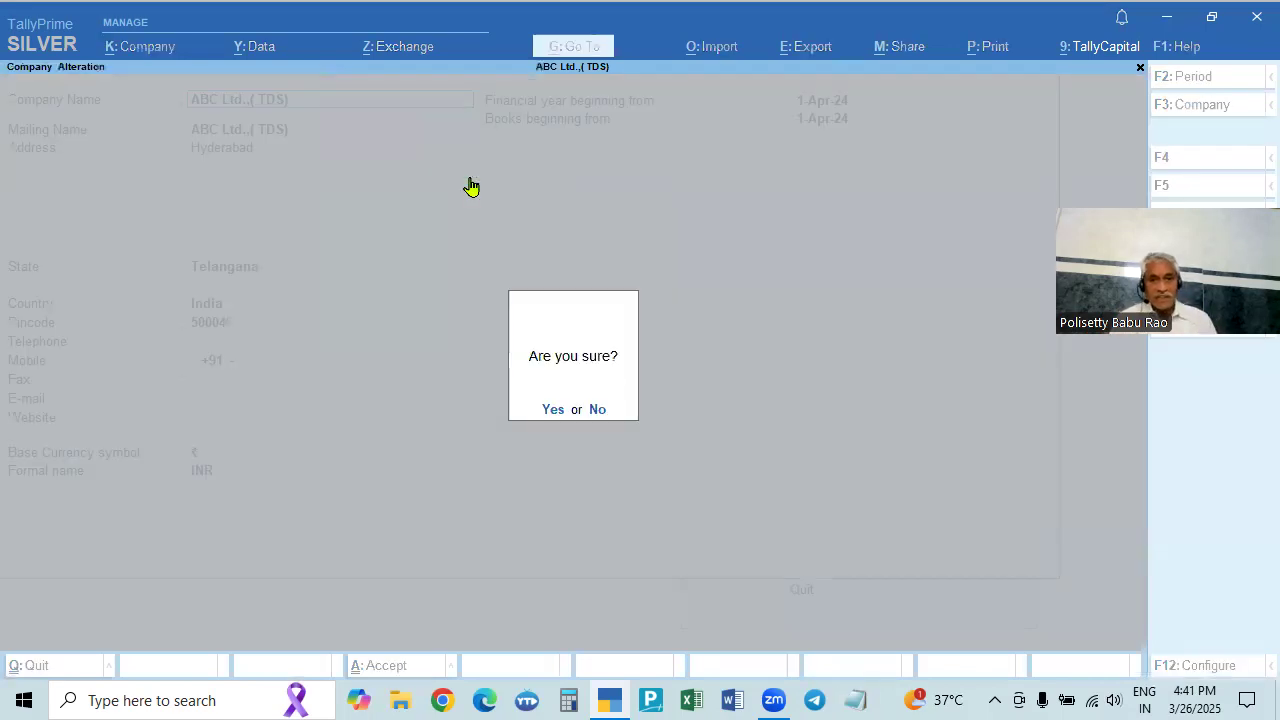
key(y)
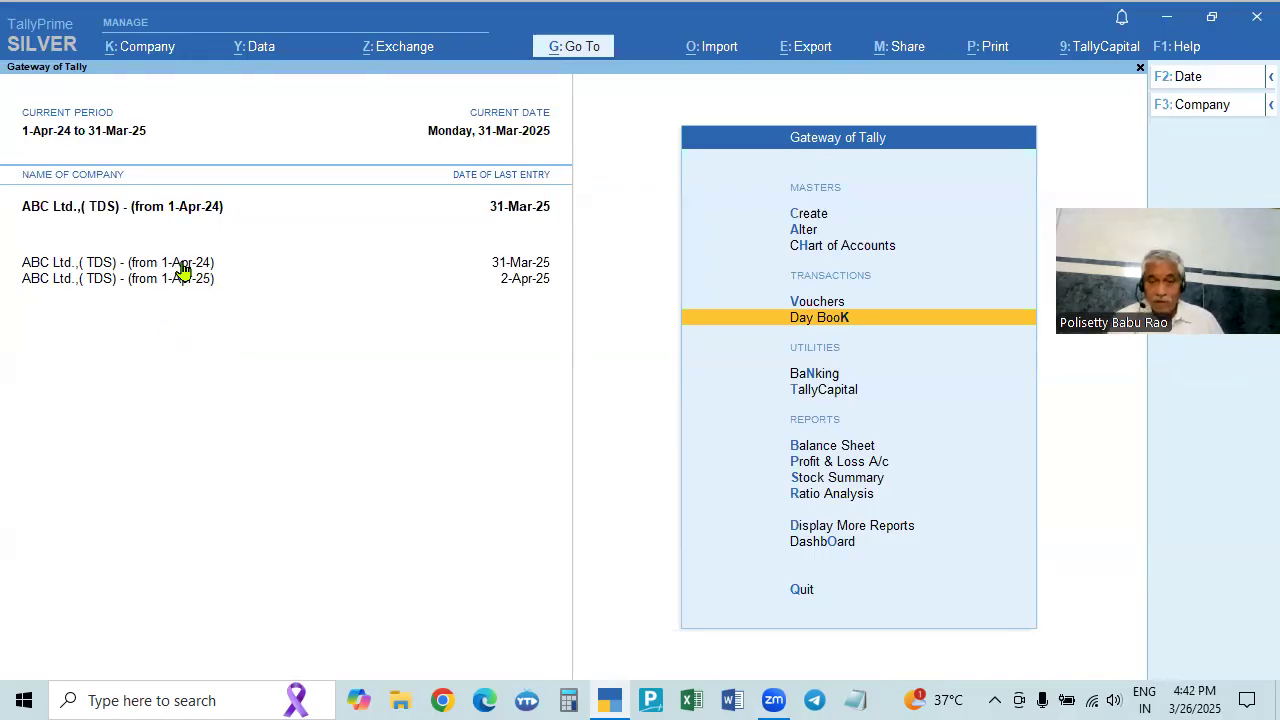
- Check the Day Book of the company from 1-Apr-24 for 31-Mar-25, and return to the Gateway of Tally
key(Return)
key(F2)
key(Return)
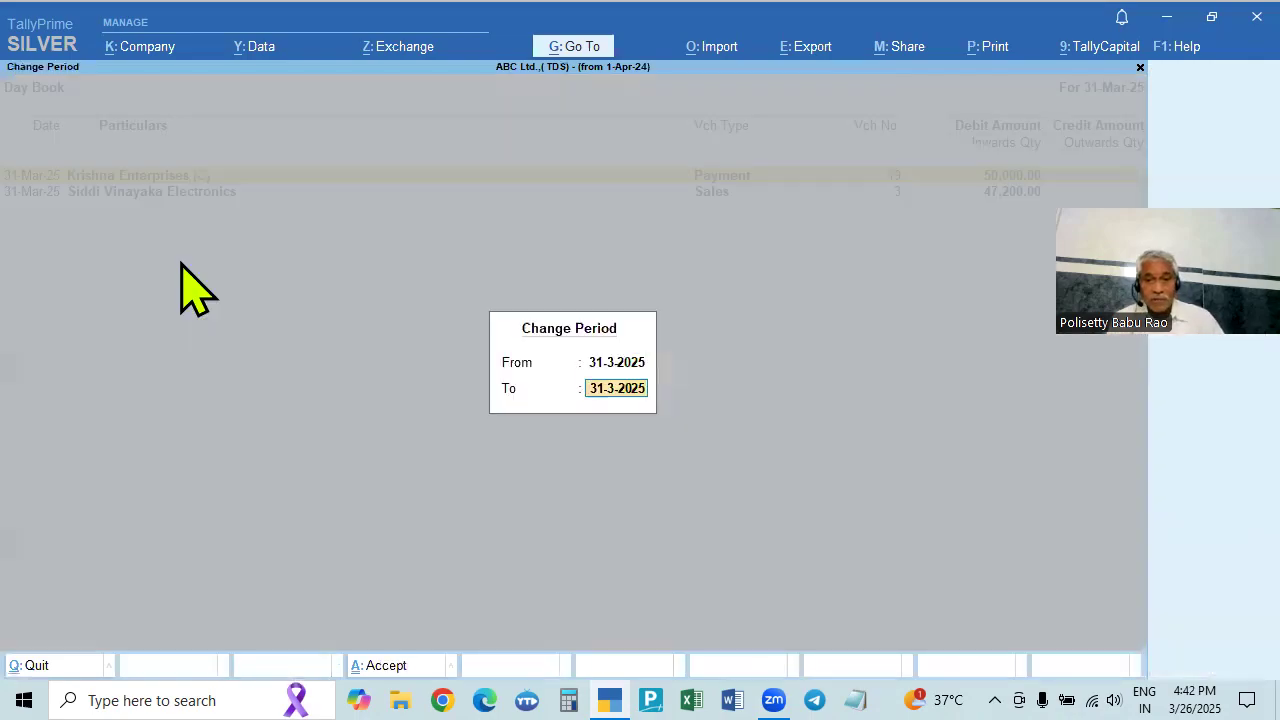
key(Return)
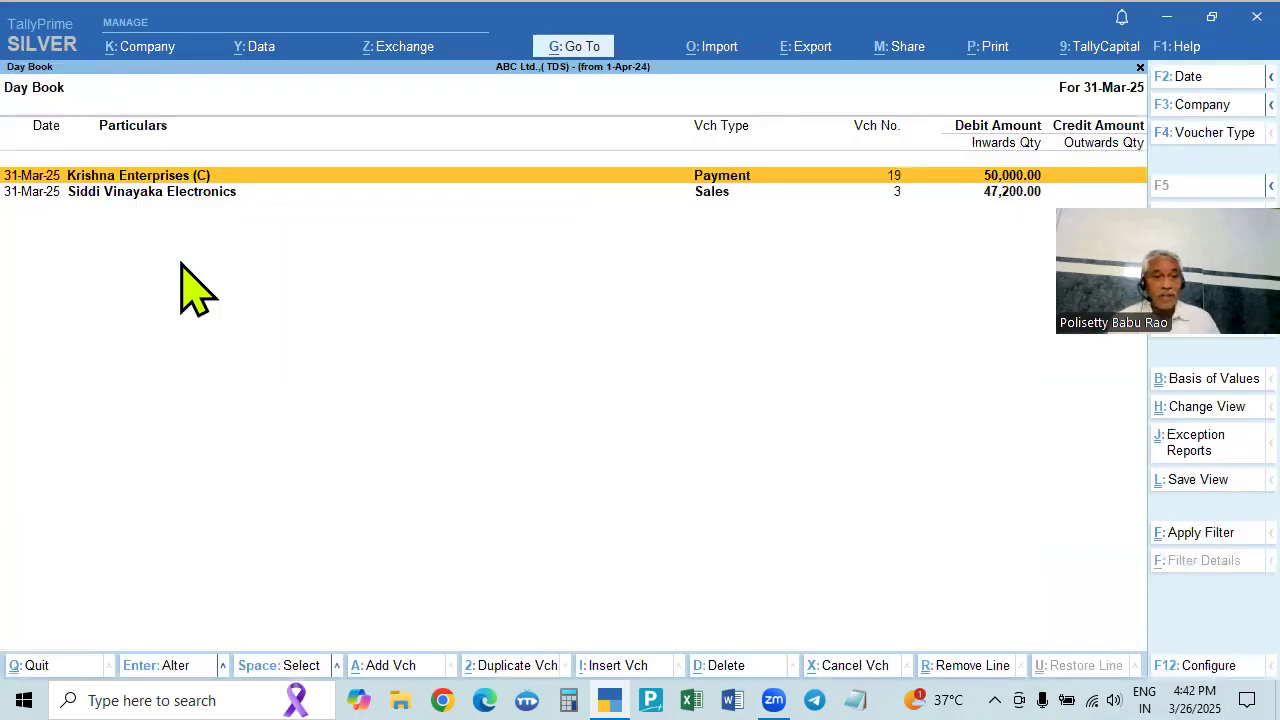
key(Escape)
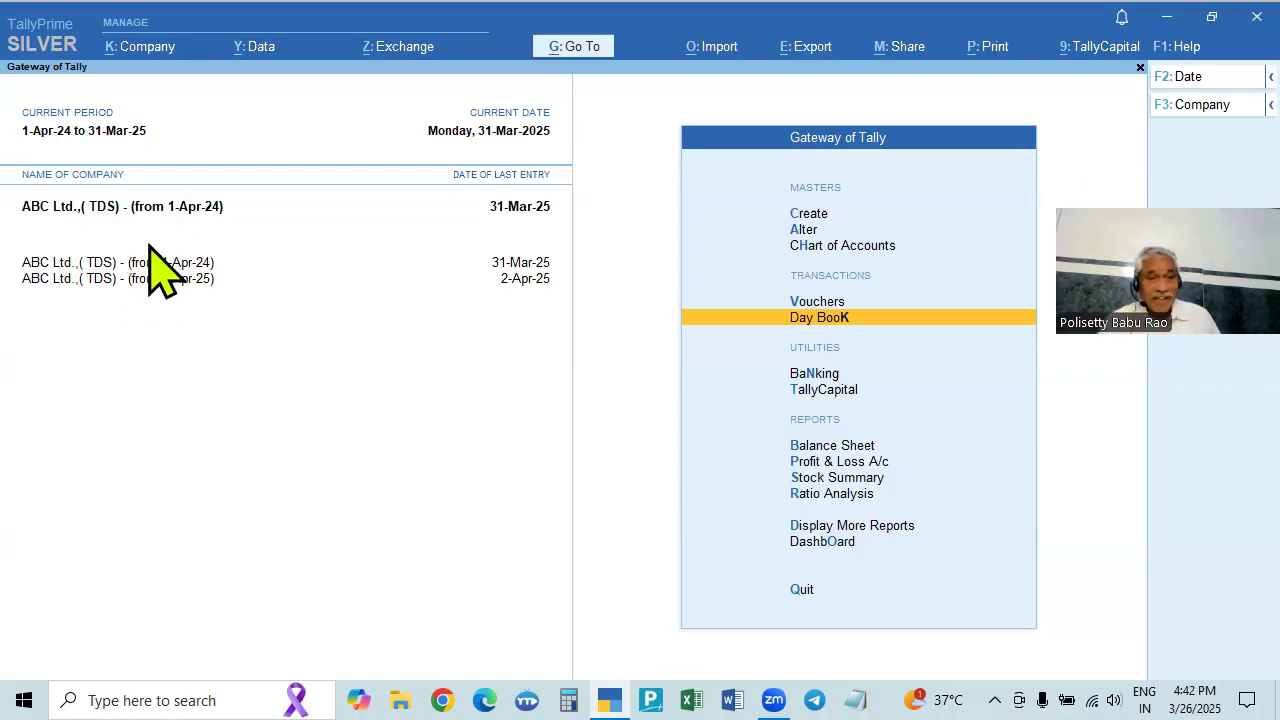
- Switch to the company from 1-Apr-25 and check its Day Book for 1-Apr-25 to 2-Apr-25
click(152, 279)
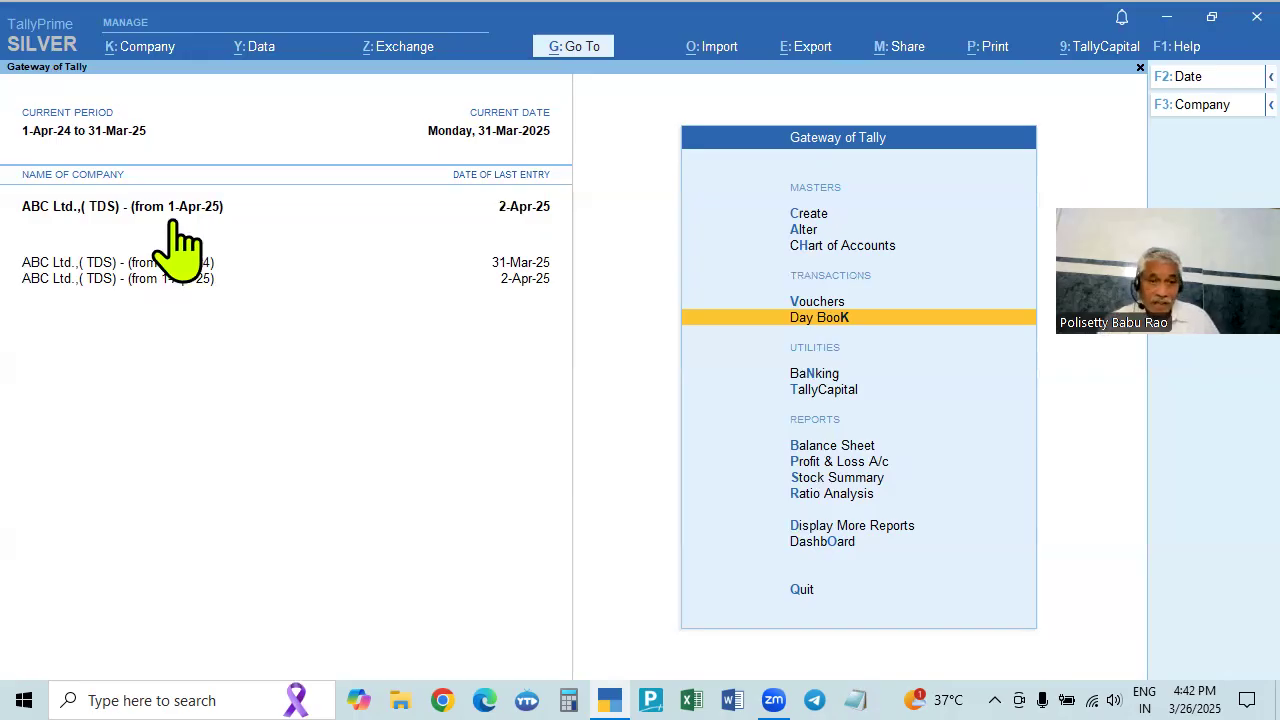
click(860, 320)
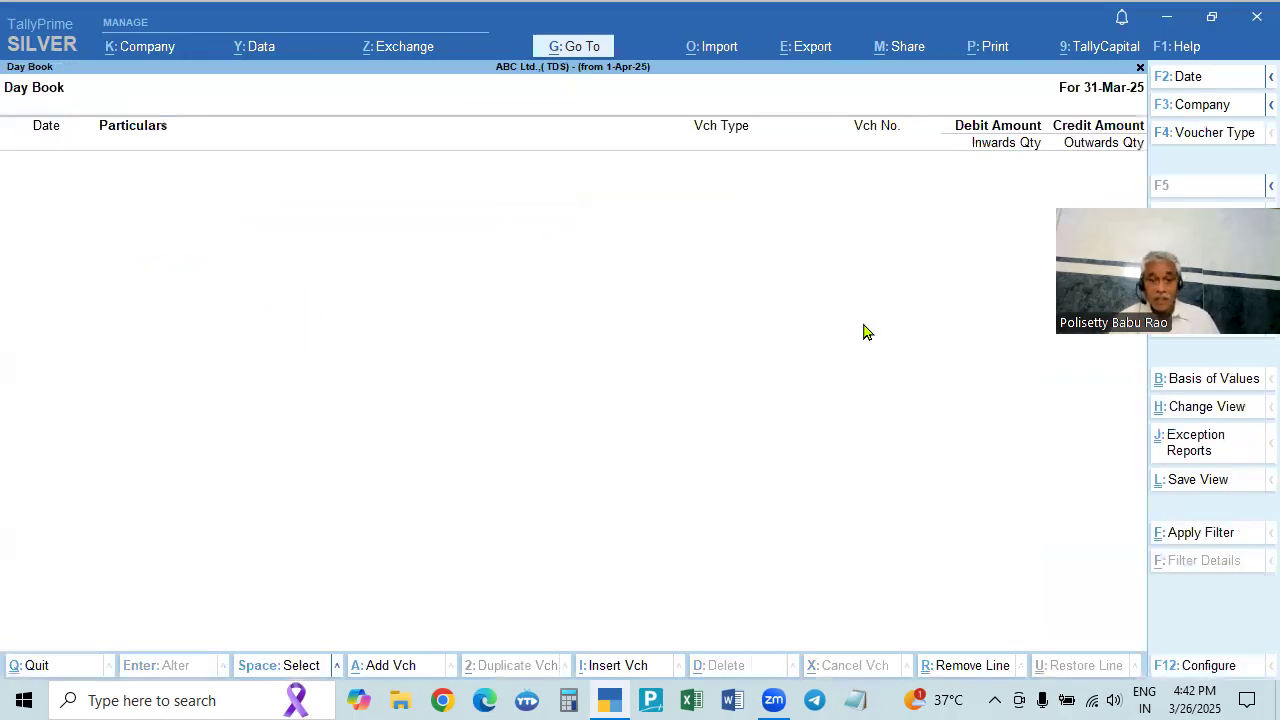
key(alt+F2)
key(BackSpace)
key(Return)
key(BackSpace)
key(Return)
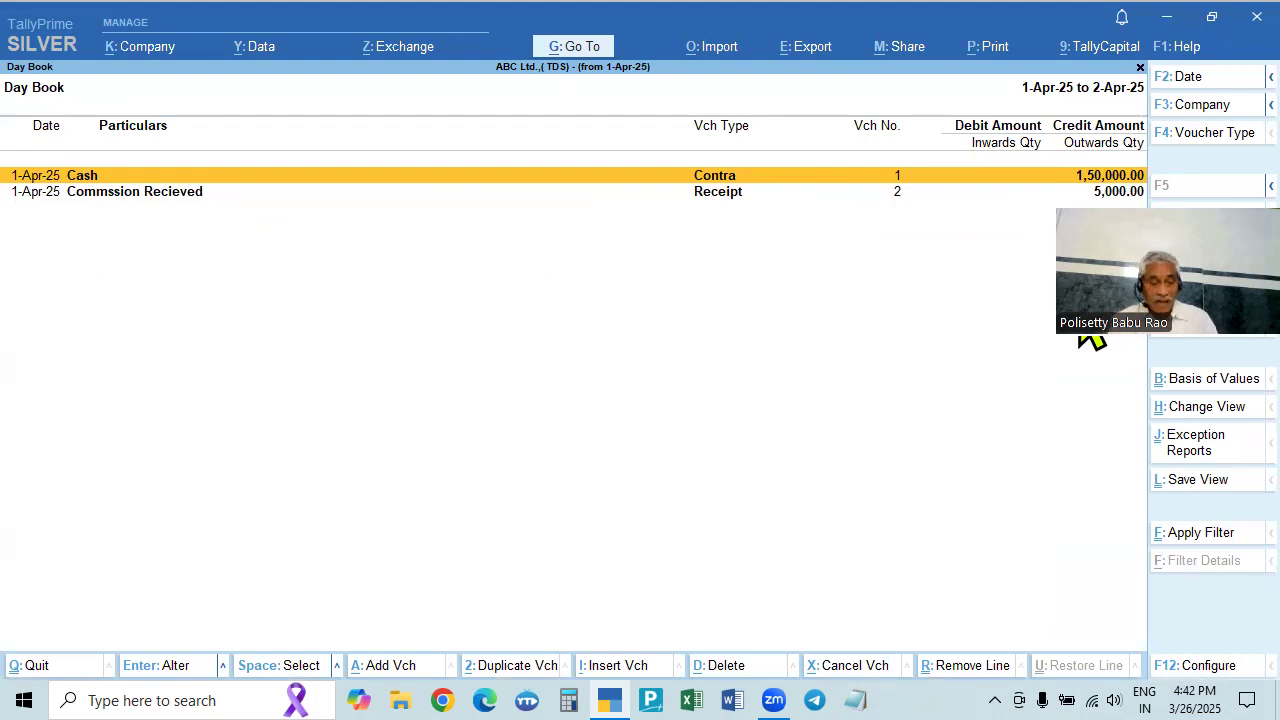
key(Escape)
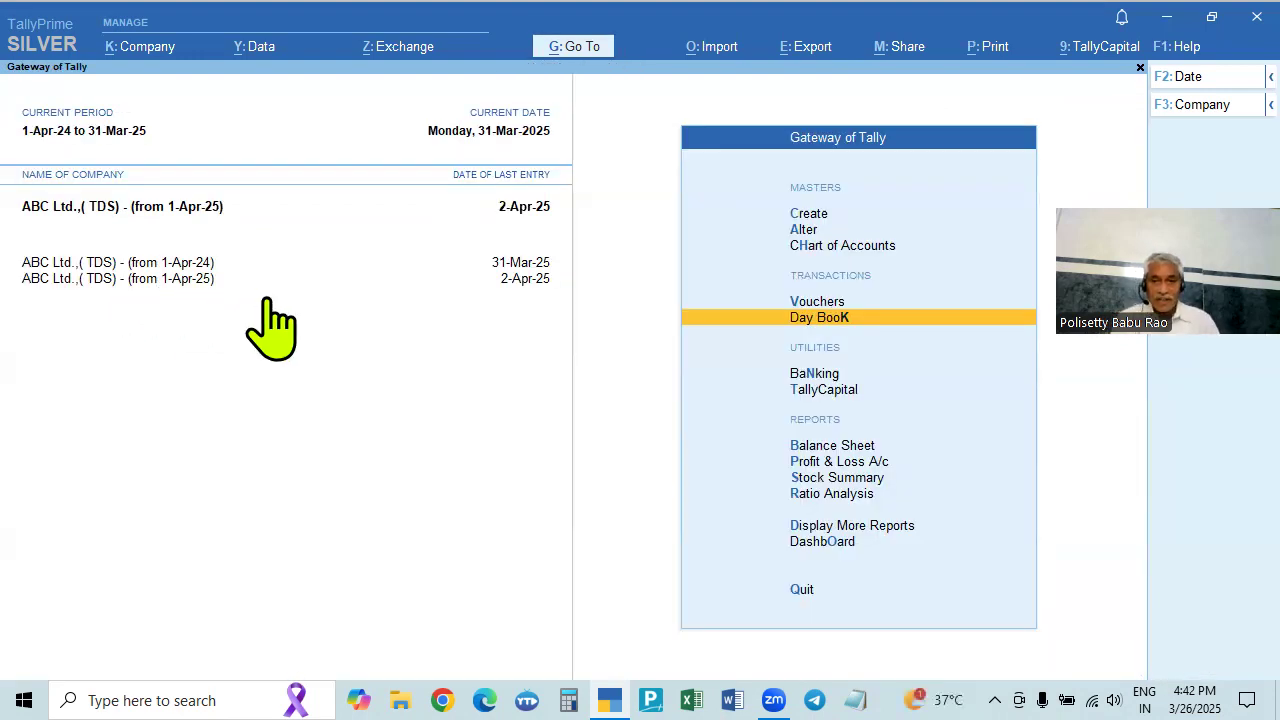
- Check the Day Book of the company from 1-Apr-25 for 1-4-2024 to 2-4-2024, and return to the Gateway of Tally
key(Return)
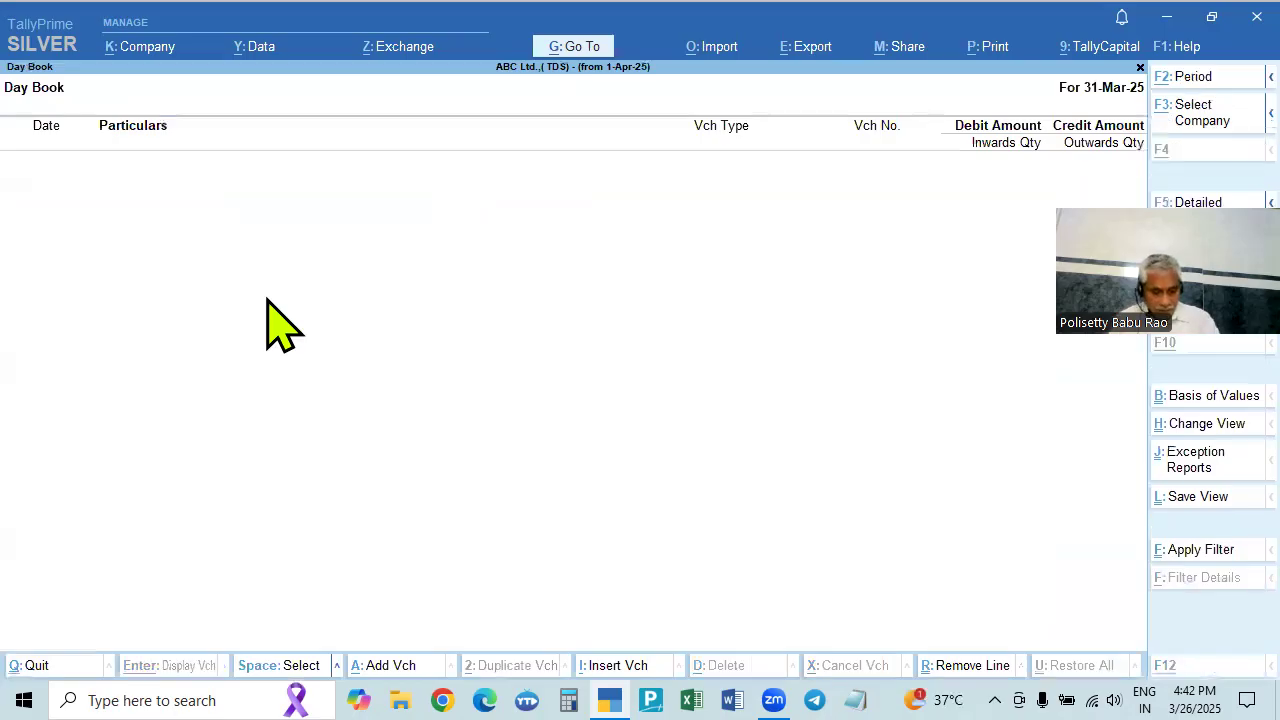
key(F2)
text(1-4)
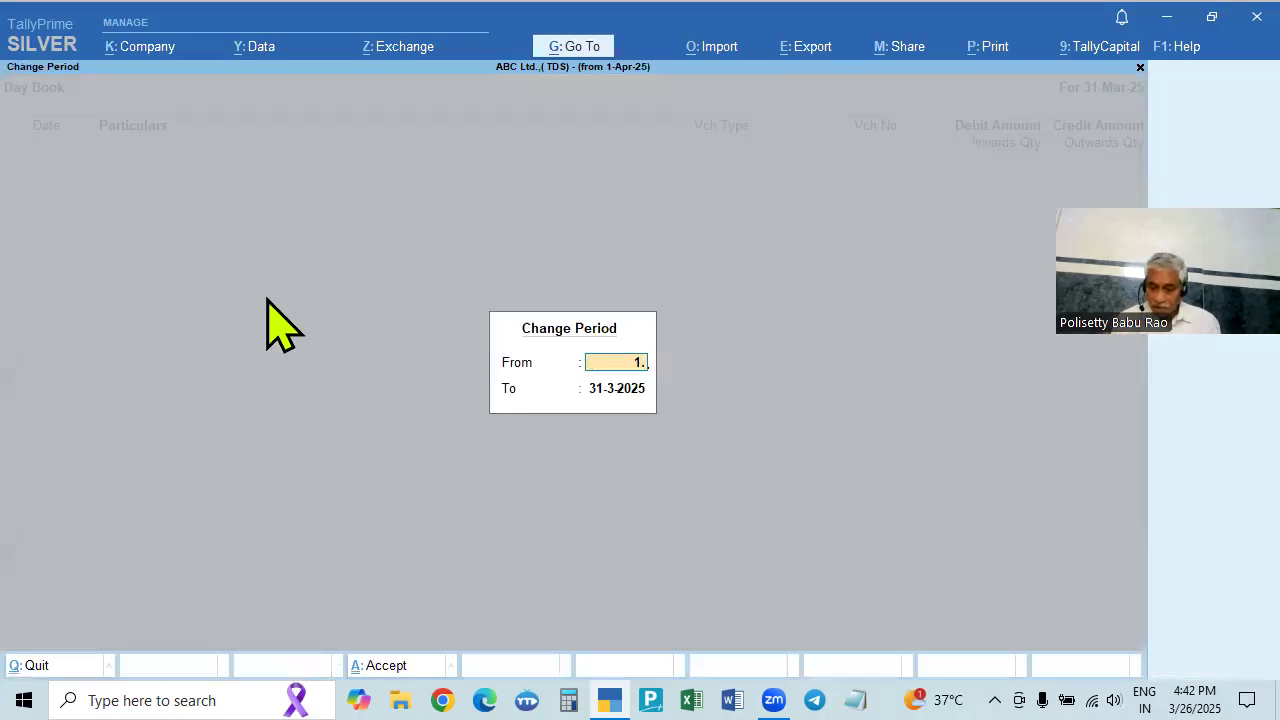
key(Return)
text(2.4)
key(BackSpace)
key(BackSpace)
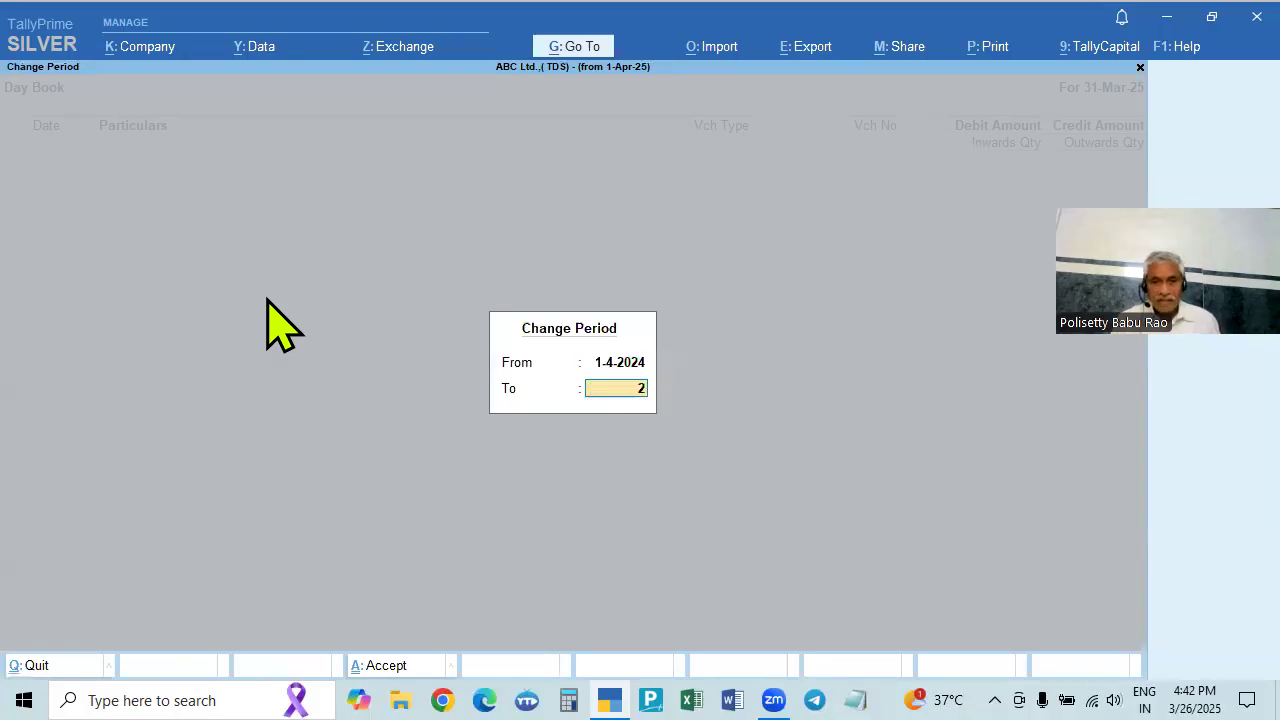
text(.4)
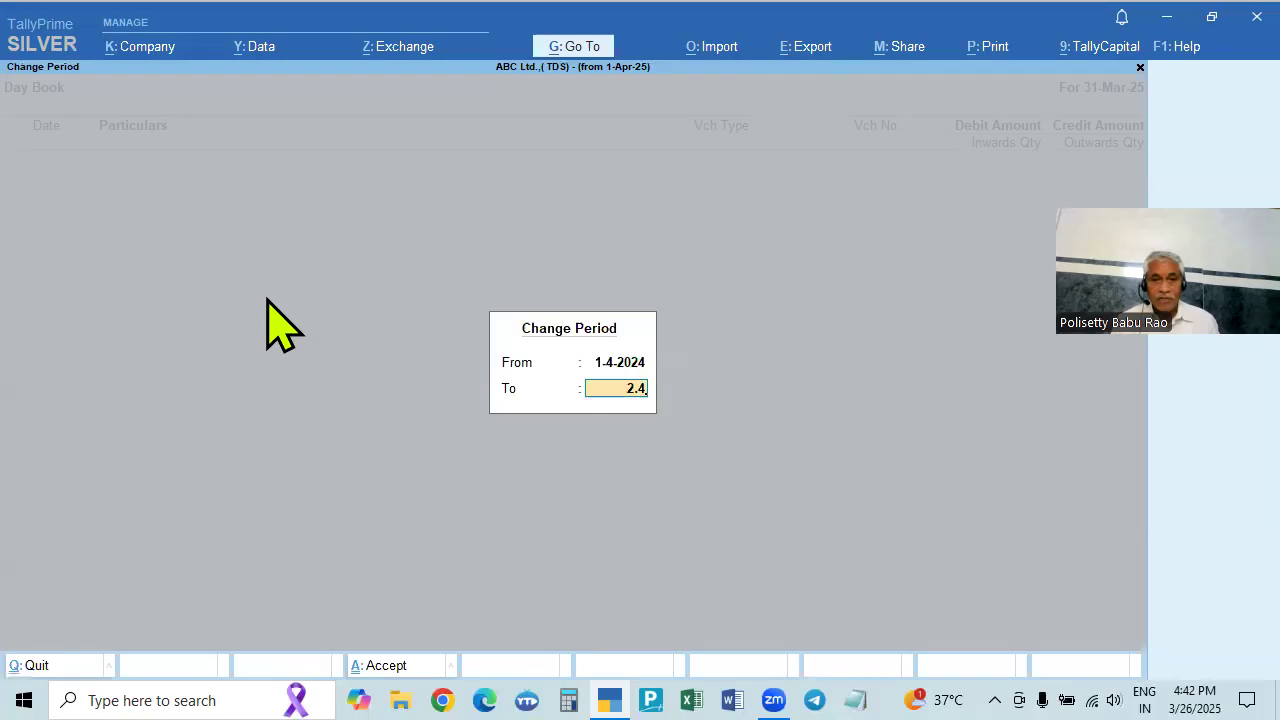
key(Return)
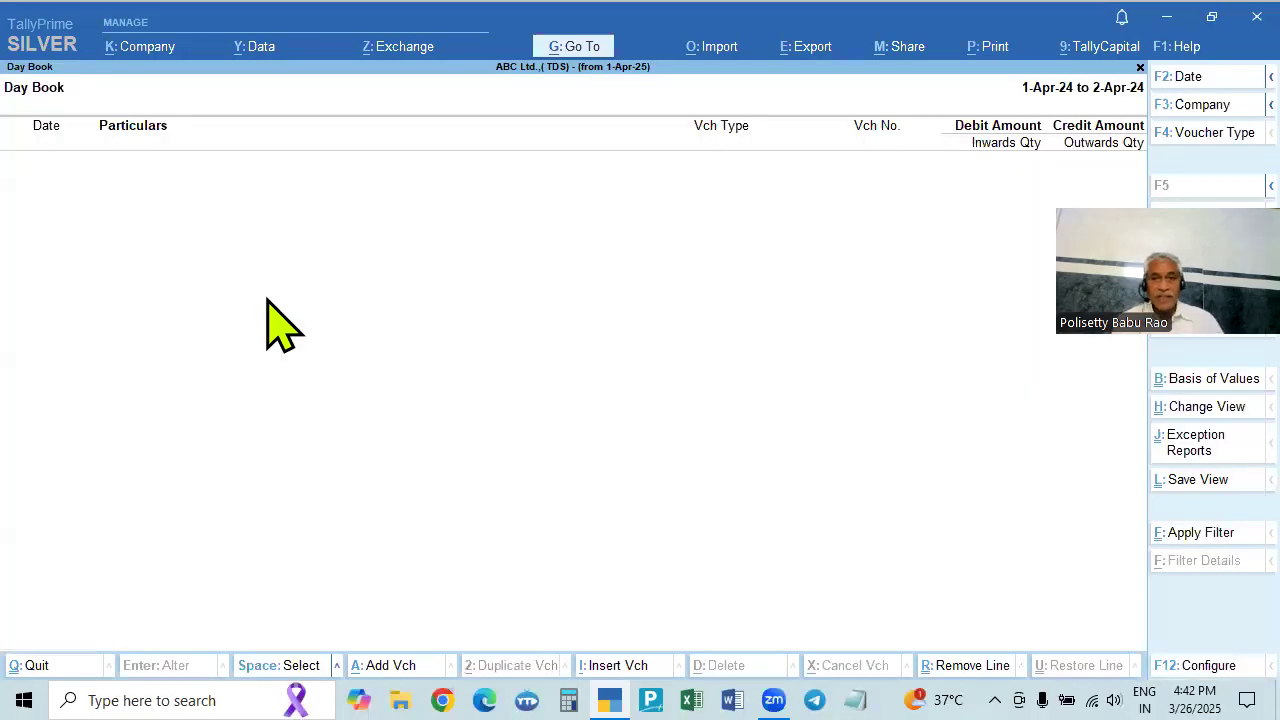
key(Escape)
key(Escape)
key(Escape)
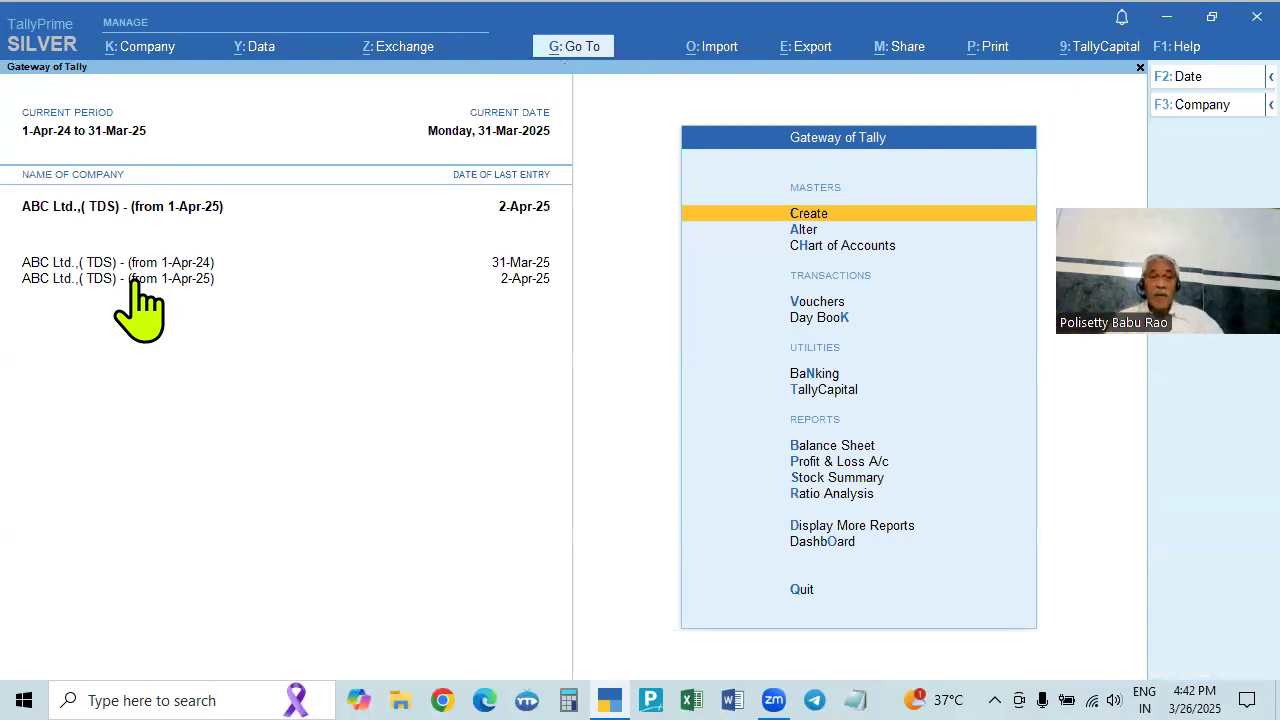
- Set the current period of the company from 1-Apr-25 to 1-4-2025 through 31-3-2026
click(70, 145)
key(BackSpace)
text(1.4.25)
key(Return)
key(BackSpace)
text(31.3.26)
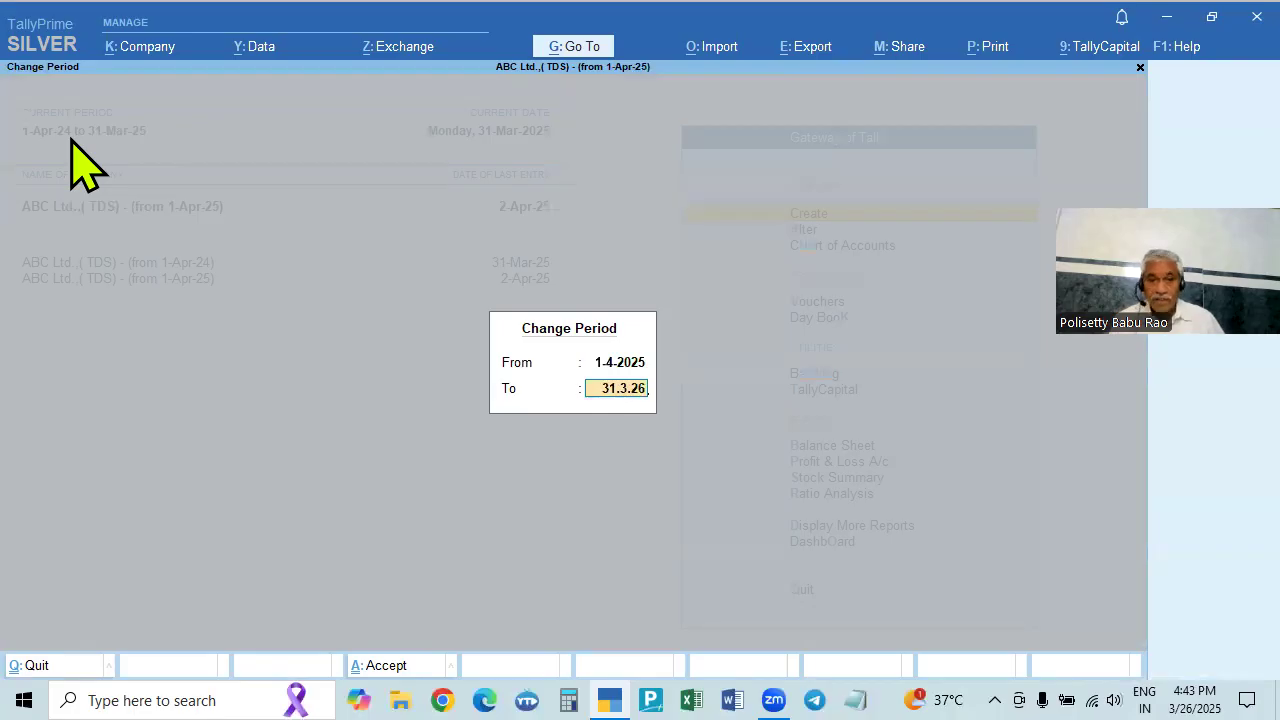
key(Return)
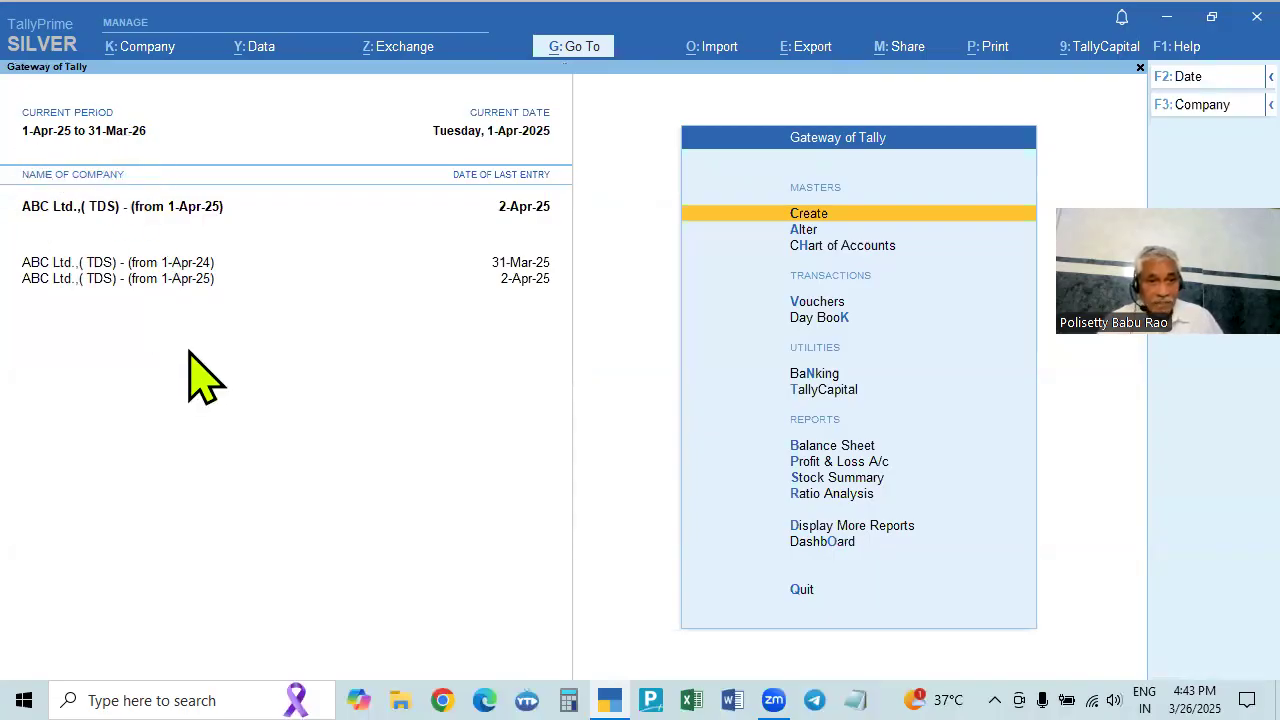
- Display the Day Book vouchers of the 2025 company for 1-Apr-25 to 2-Apr-25, and return to the Gateway of Tally
click(815, 320)
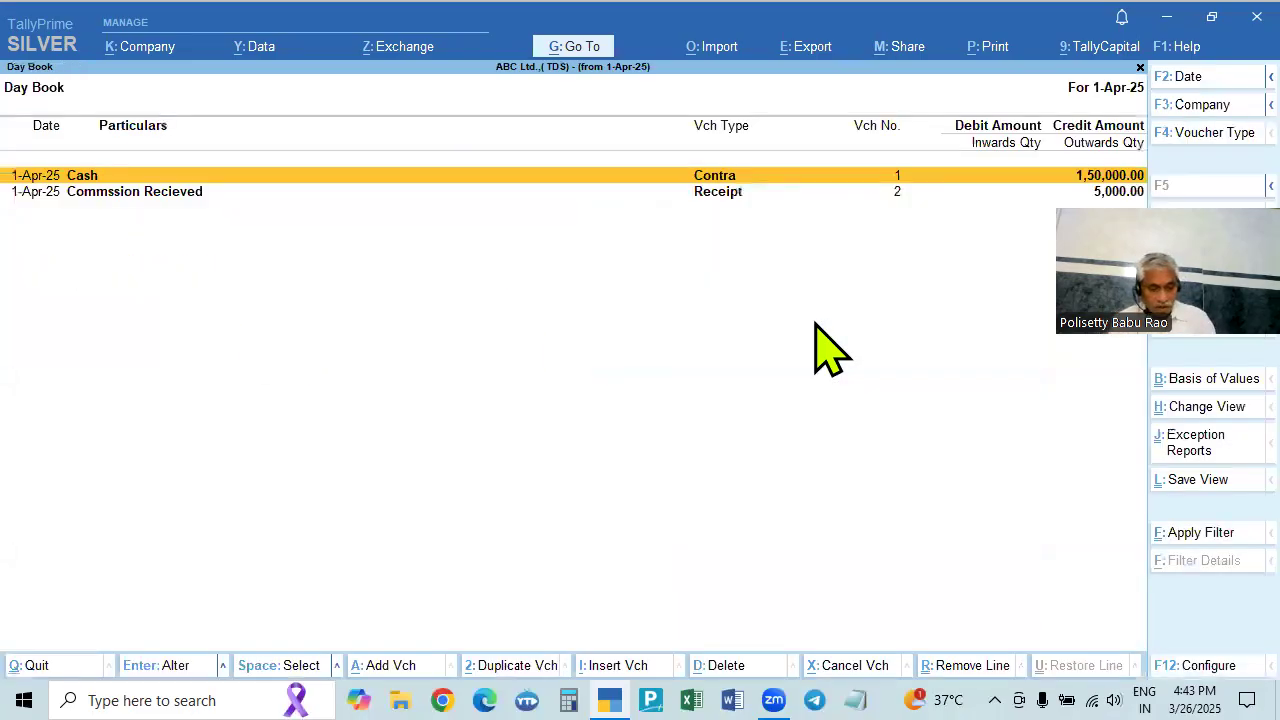
key(alt+F2)
key(space)
key(Return)
key(space)
key(Return)
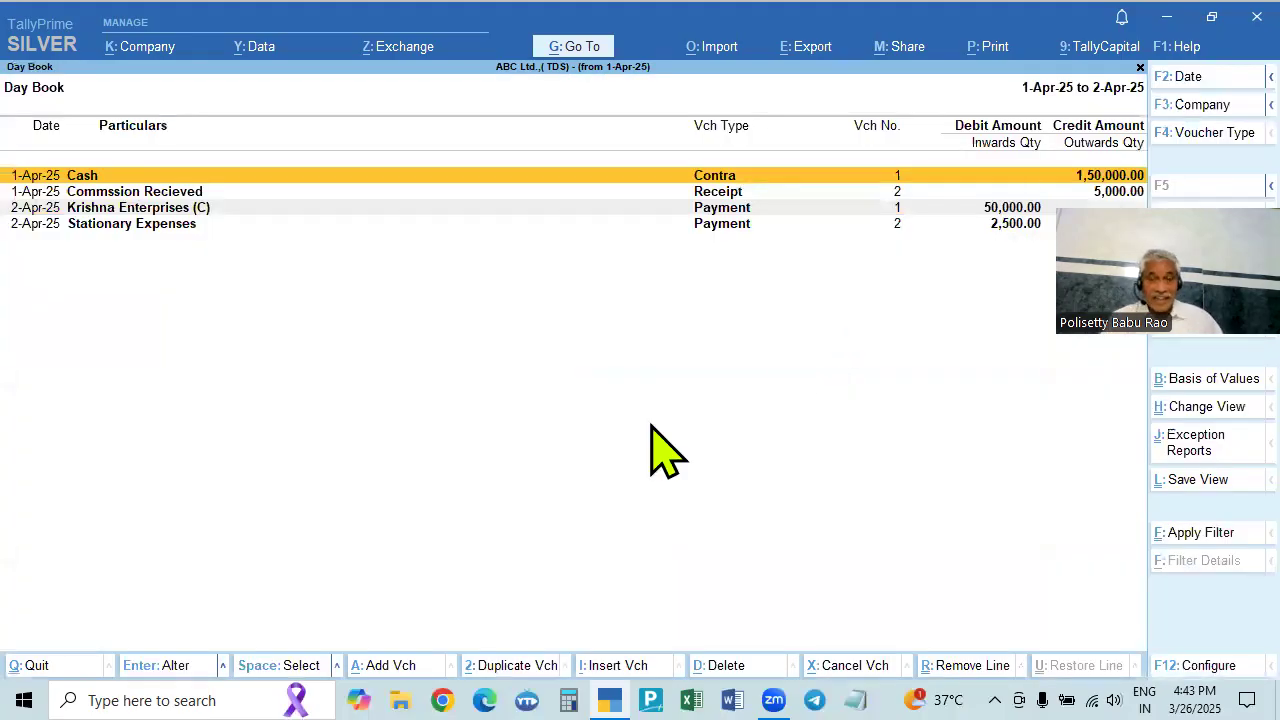
key(Escape)
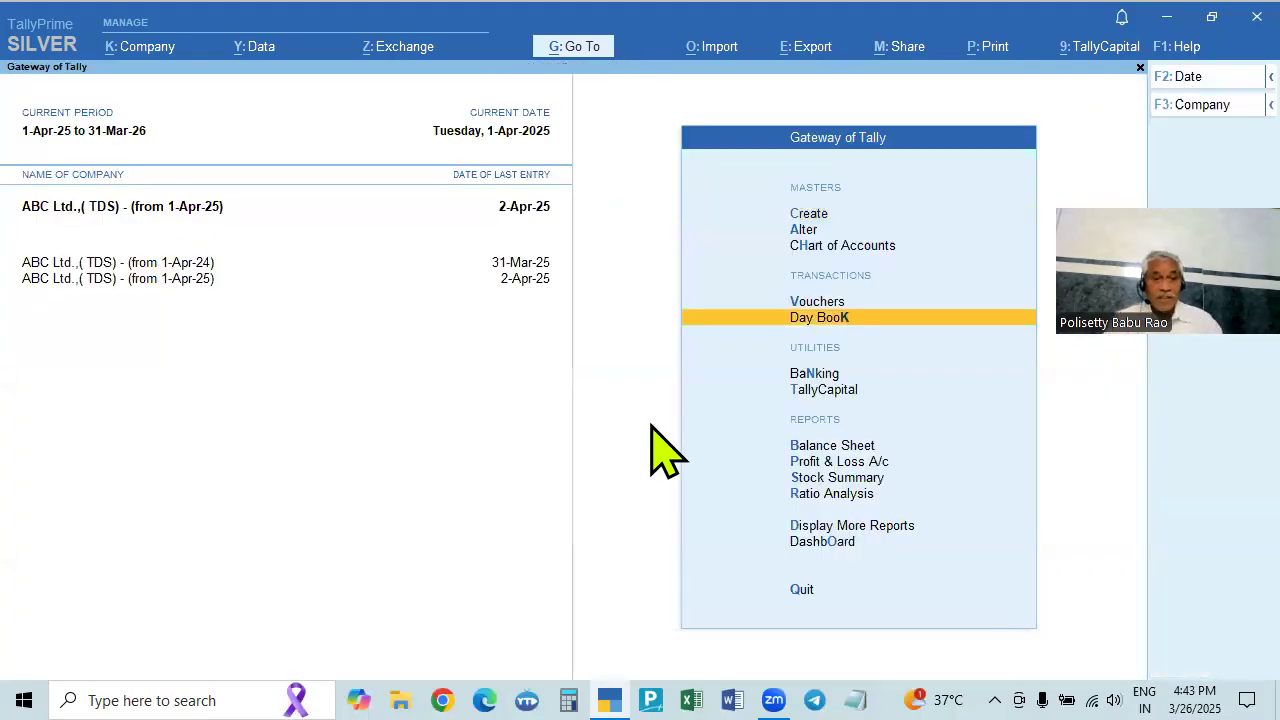
- Switch to the ABC Ltd.,( TDS) company from 1-Apr-24 and open it for alteration
click(185, 266)
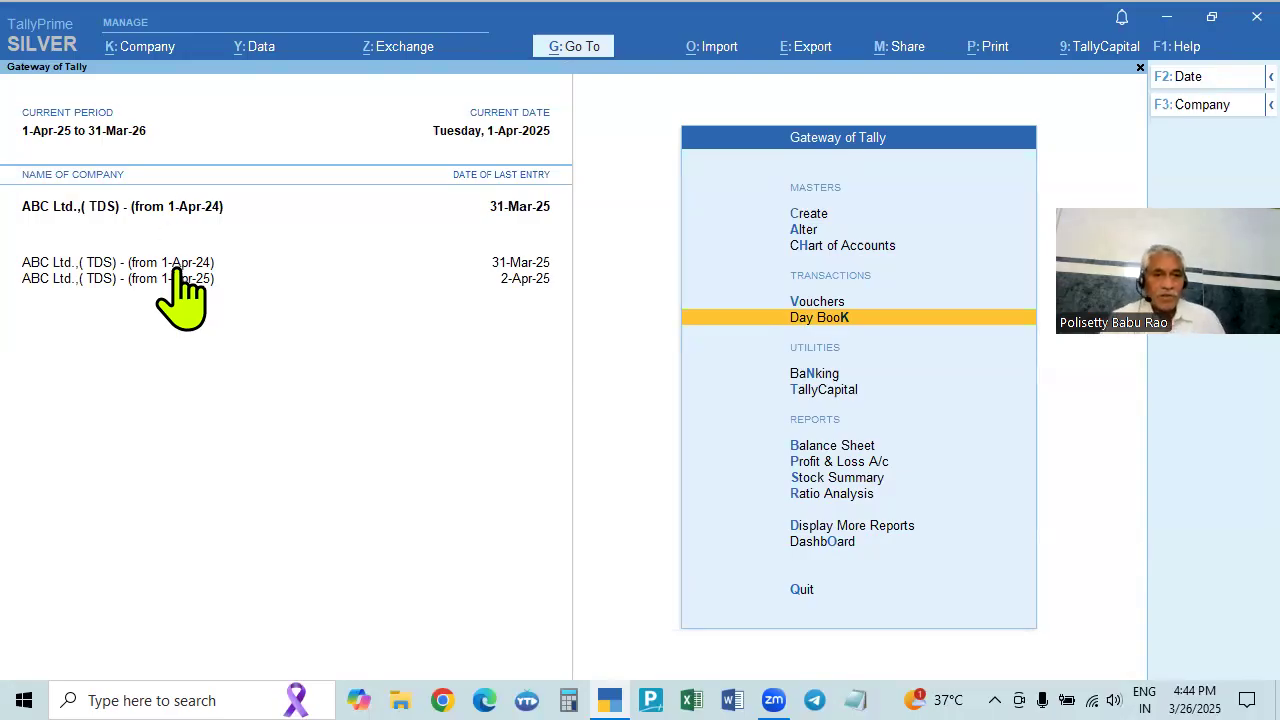
click(136, 48)
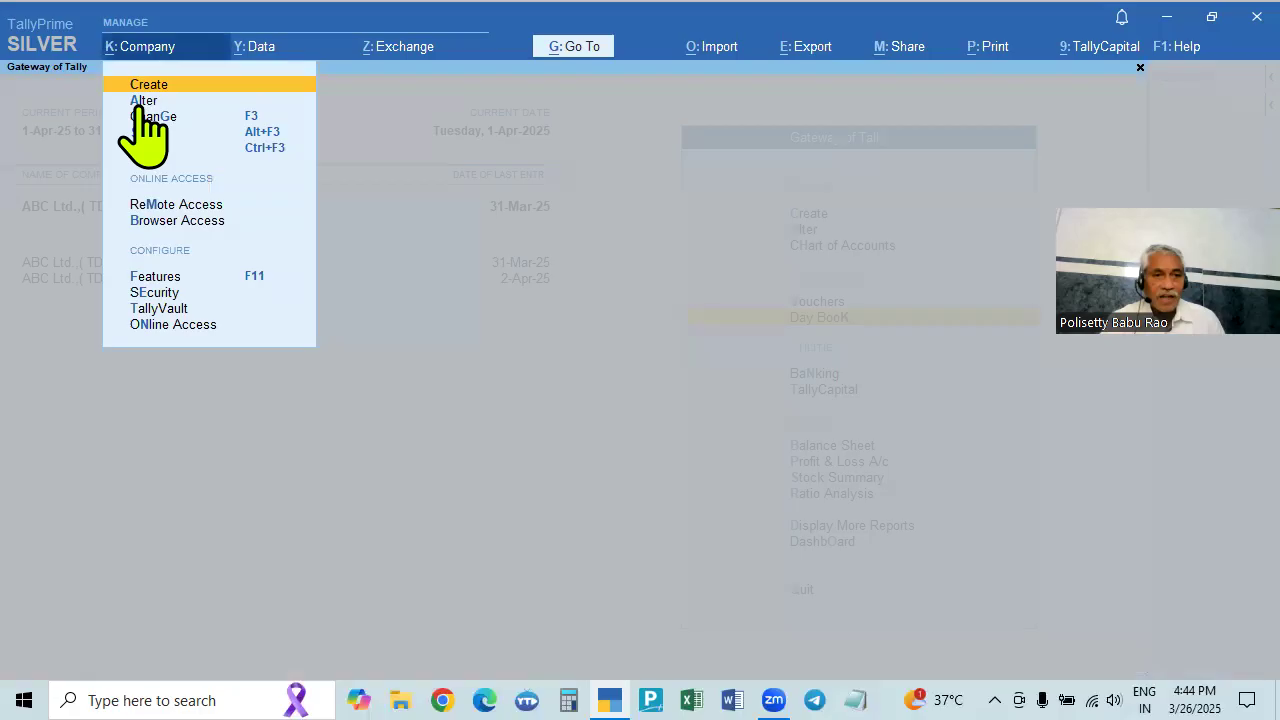
click(143, 101)
key(Return)
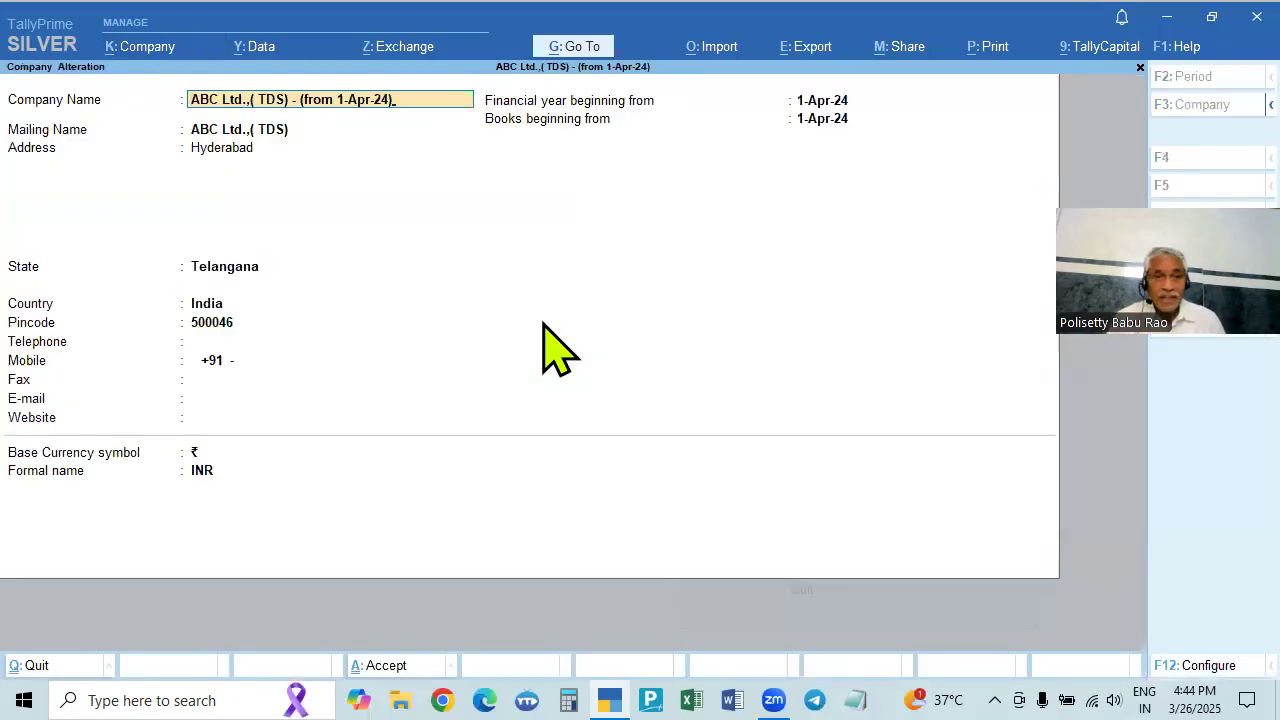
key(BackSpace)
key(BackSpace)
key(BackSpace)
key(BackSpace)
key(BackSpace)
key(BackSpace)
key(BackSpace)
key(BackSpace)
key(BackSpace)
key(BackSpace)
key(BackSpace)
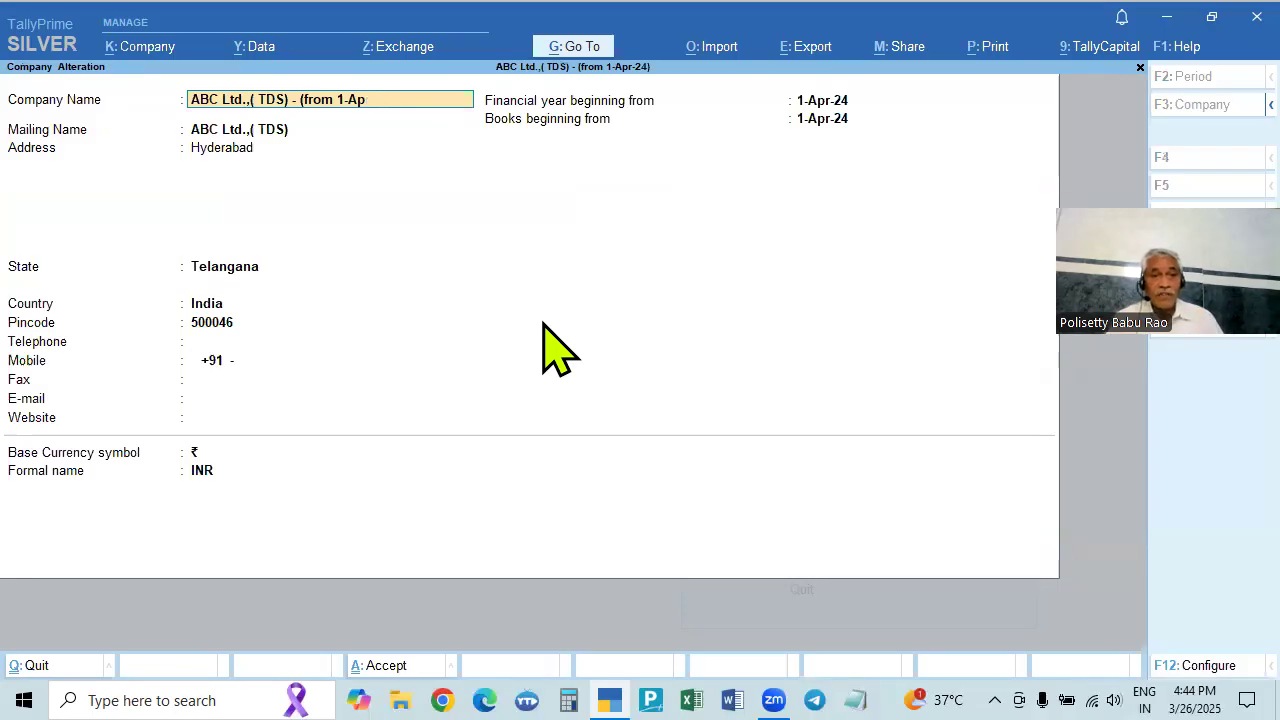
key(BackSpace)
key(BackSpace)
key(BackSpace)
text(24-25()
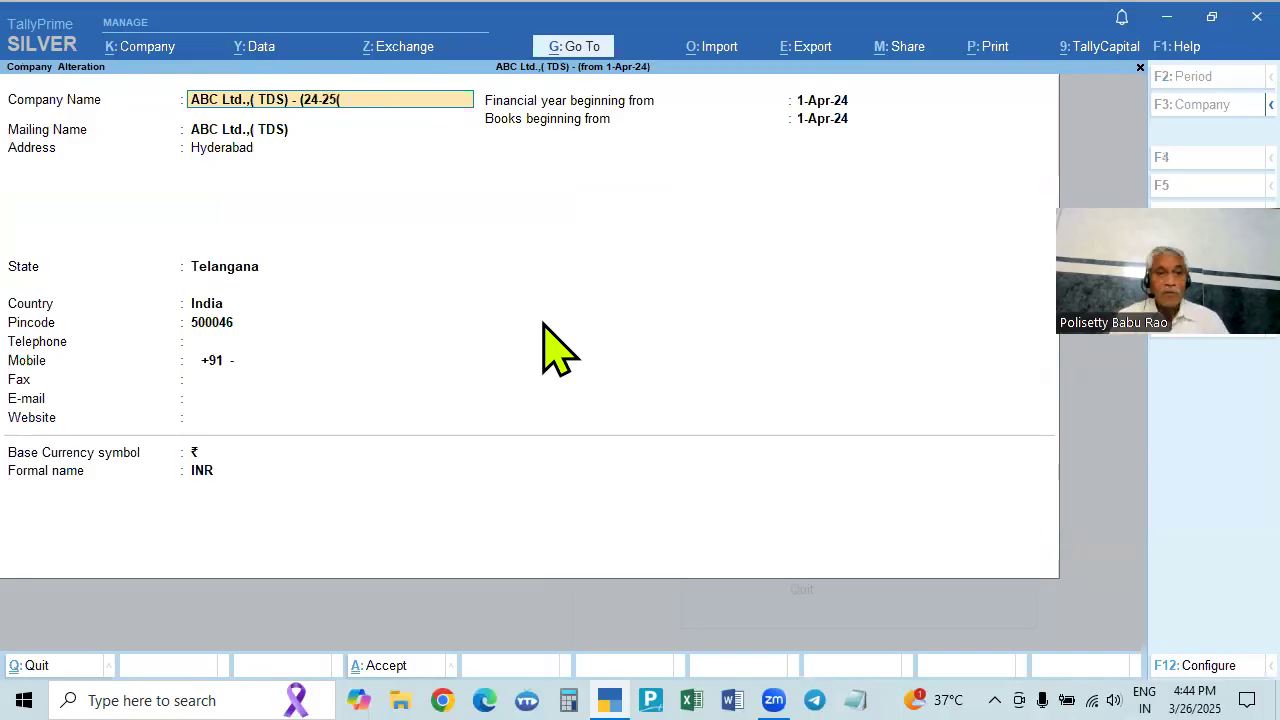
key(BackSpace)
text())
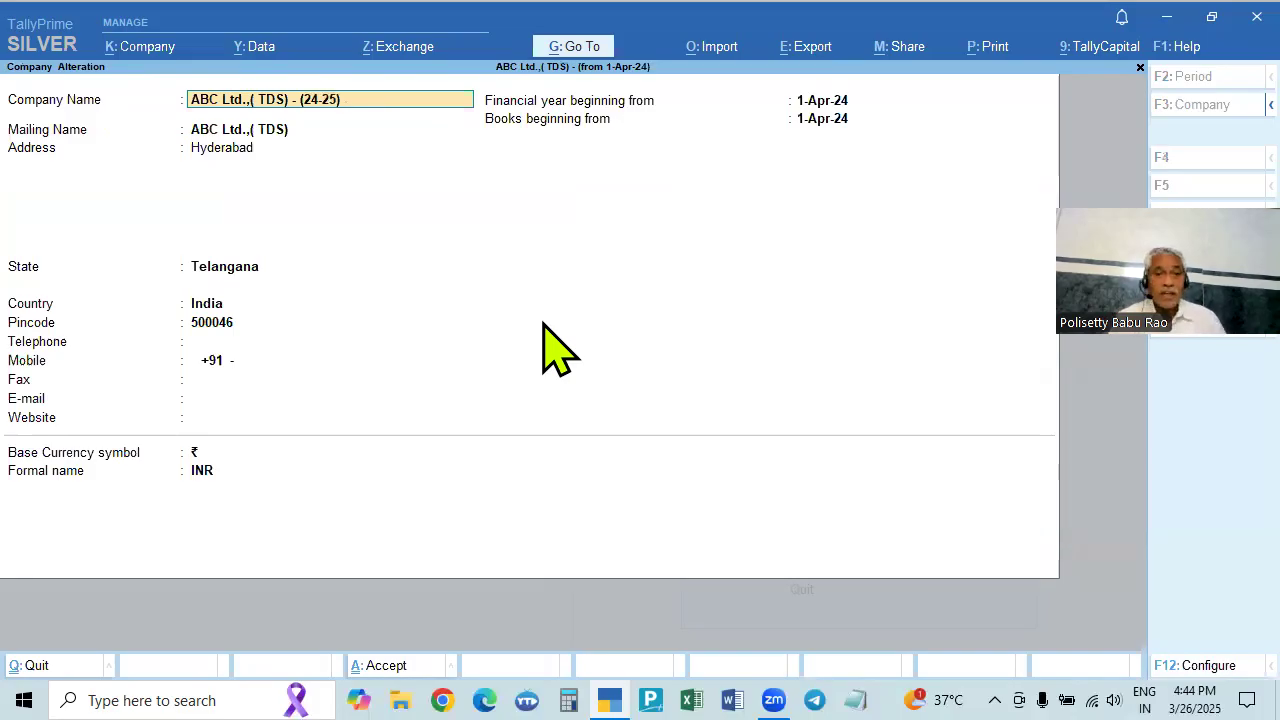
key(Return)
key(Return)
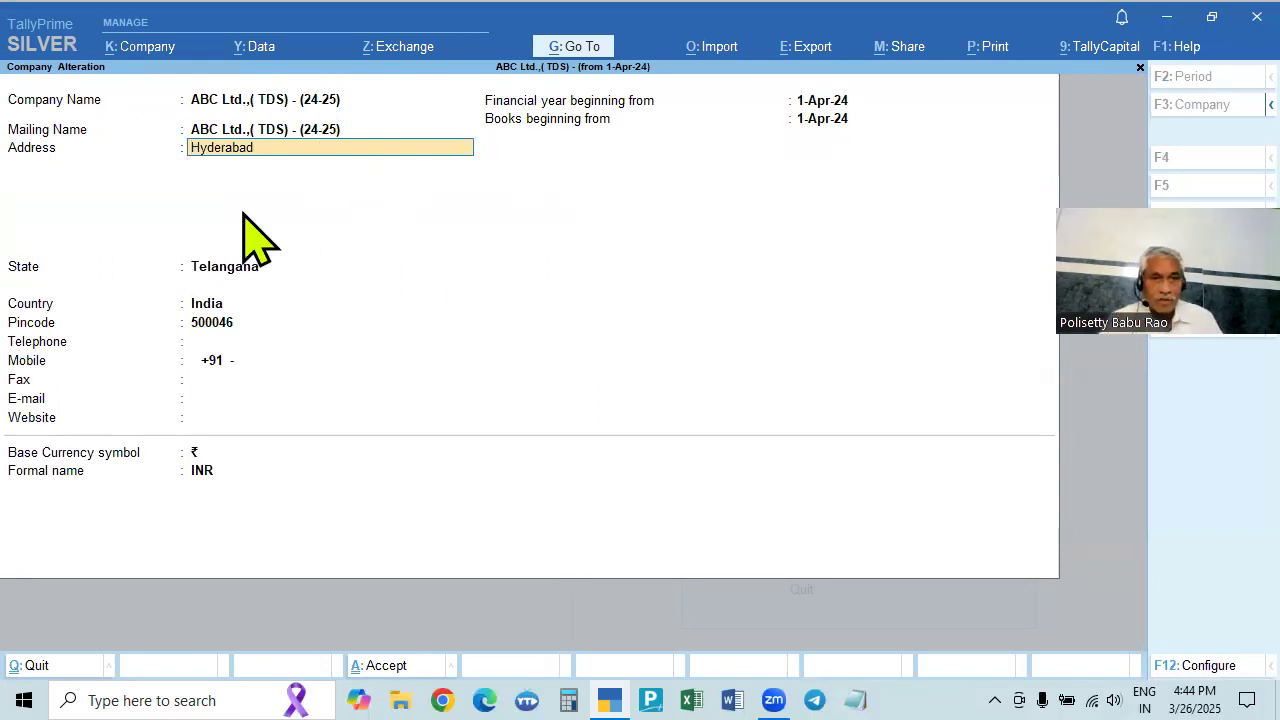
click(323, 101)
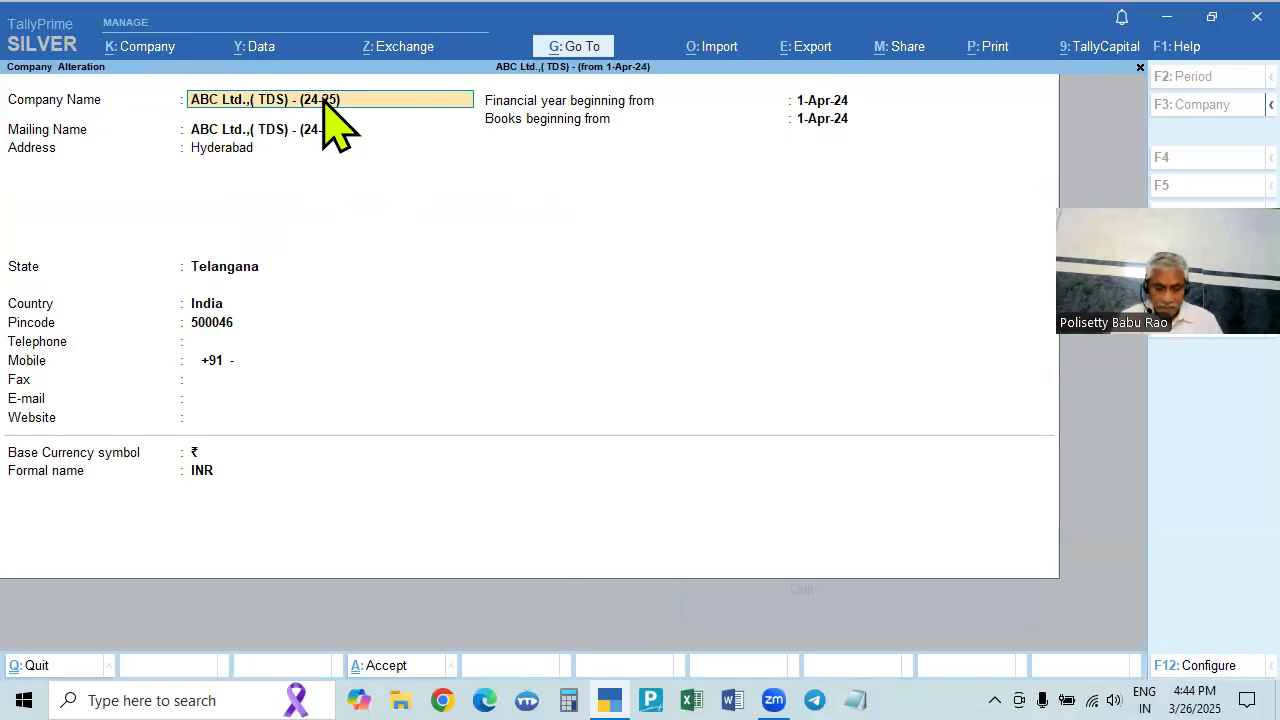
text((2024-)
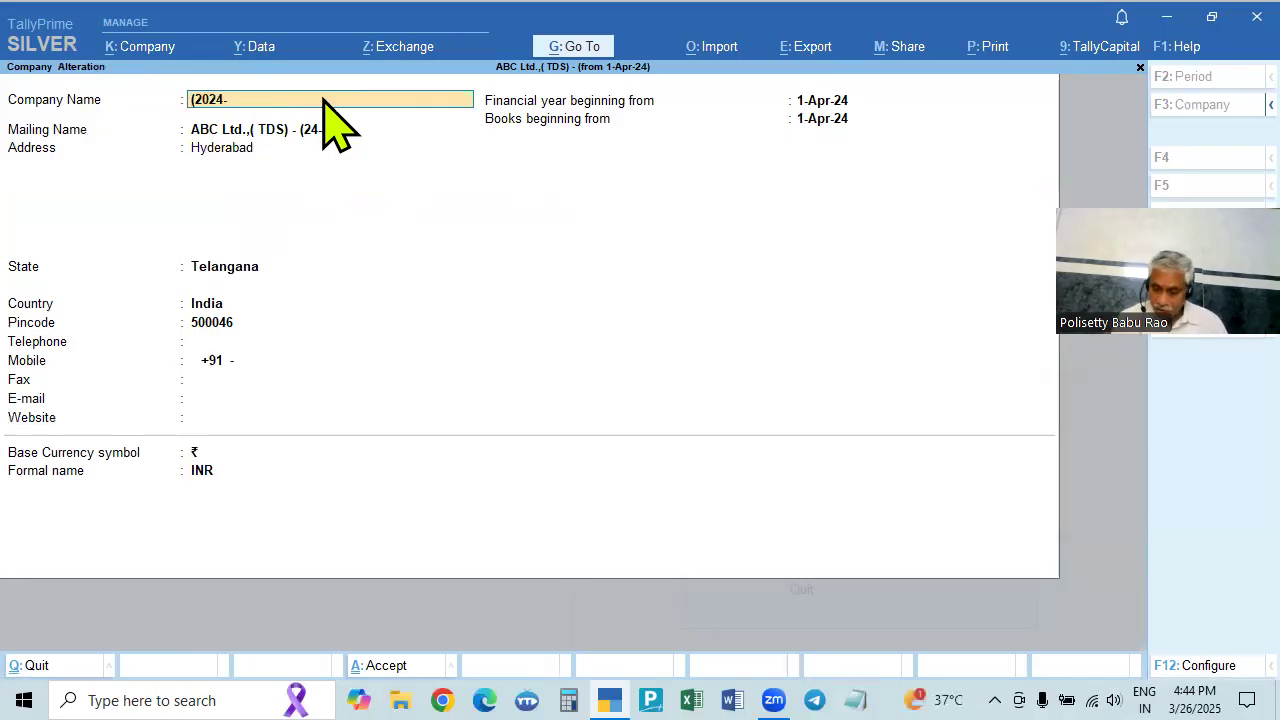
text(25))
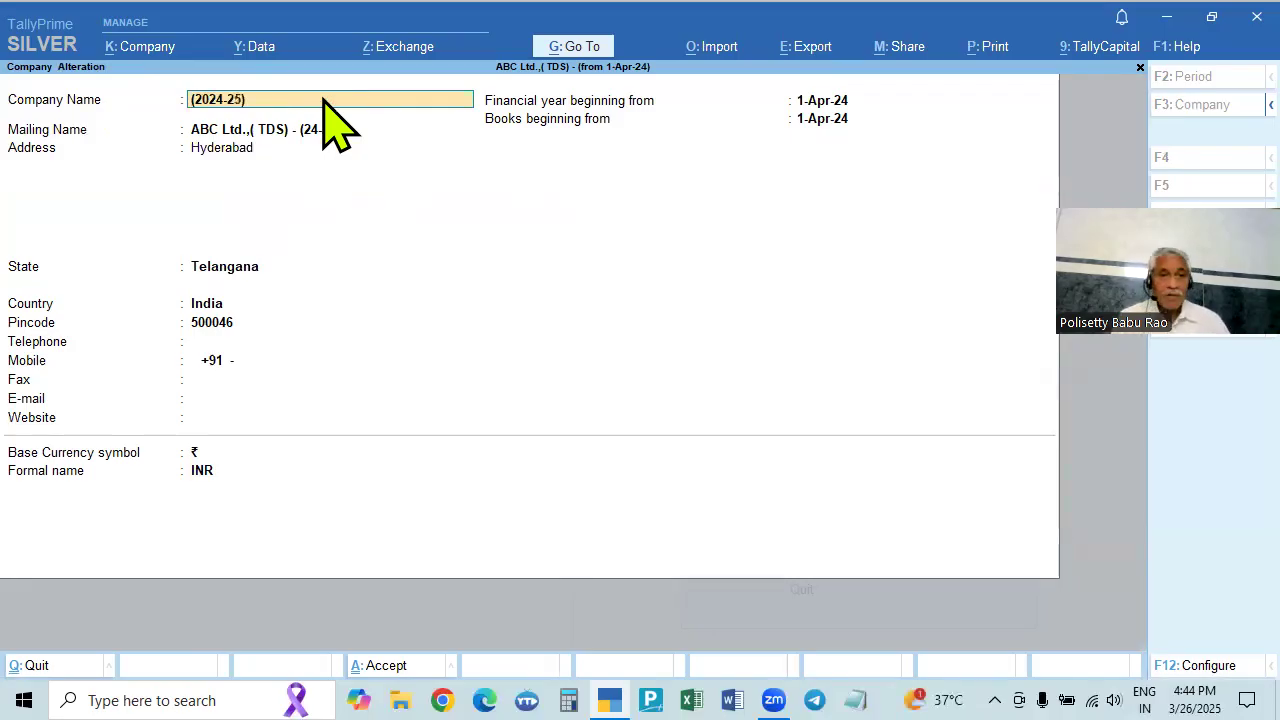
key(Return)
click(323, 101)
key(Escape)
key(Escape)
key(y)
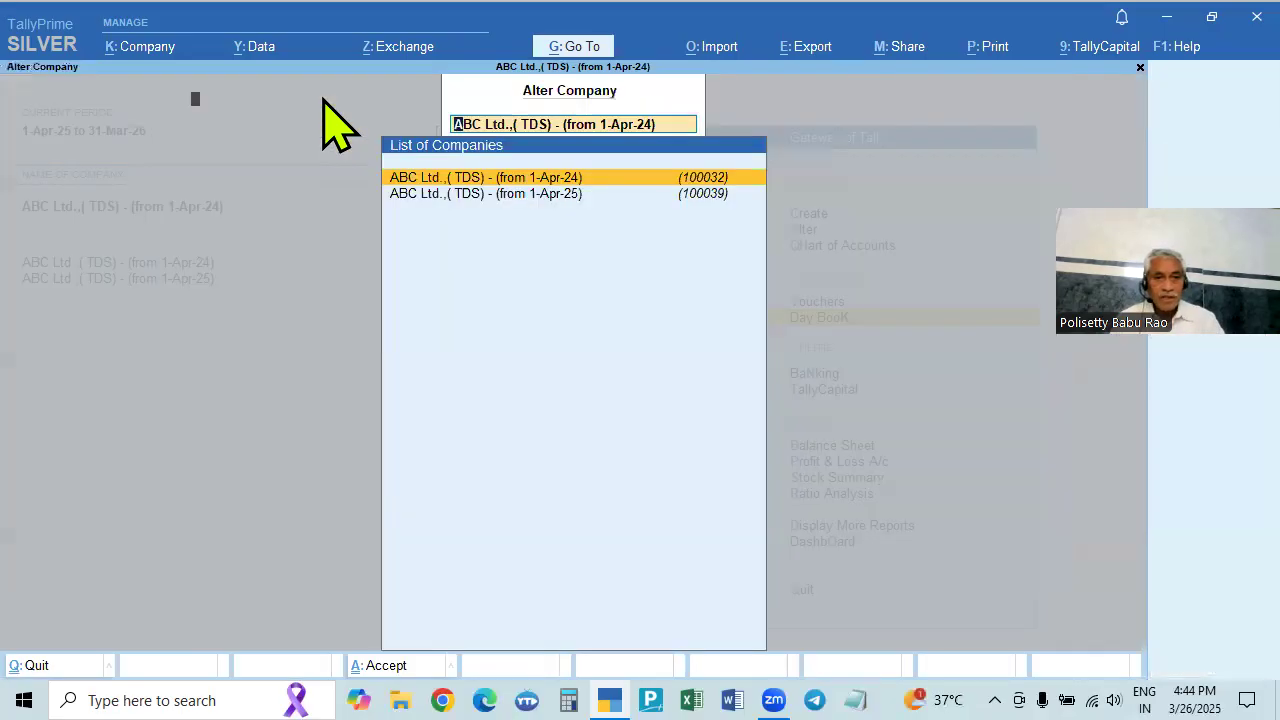
- Rename the company from 1-Apr-24 as ABC Ltd.,( TDS) - (2024-25), including its mailing name, and save the alteration
key(Return)
key(BackSpace)
key(BackSpace)
key(BackSpace)
key(BackSpace)
key(BackSpace)
key(BackSpace)
key(BackSpace)
key(BackSpace)
key(BackSpace)
key(BackSpace)
key(BackSpace)
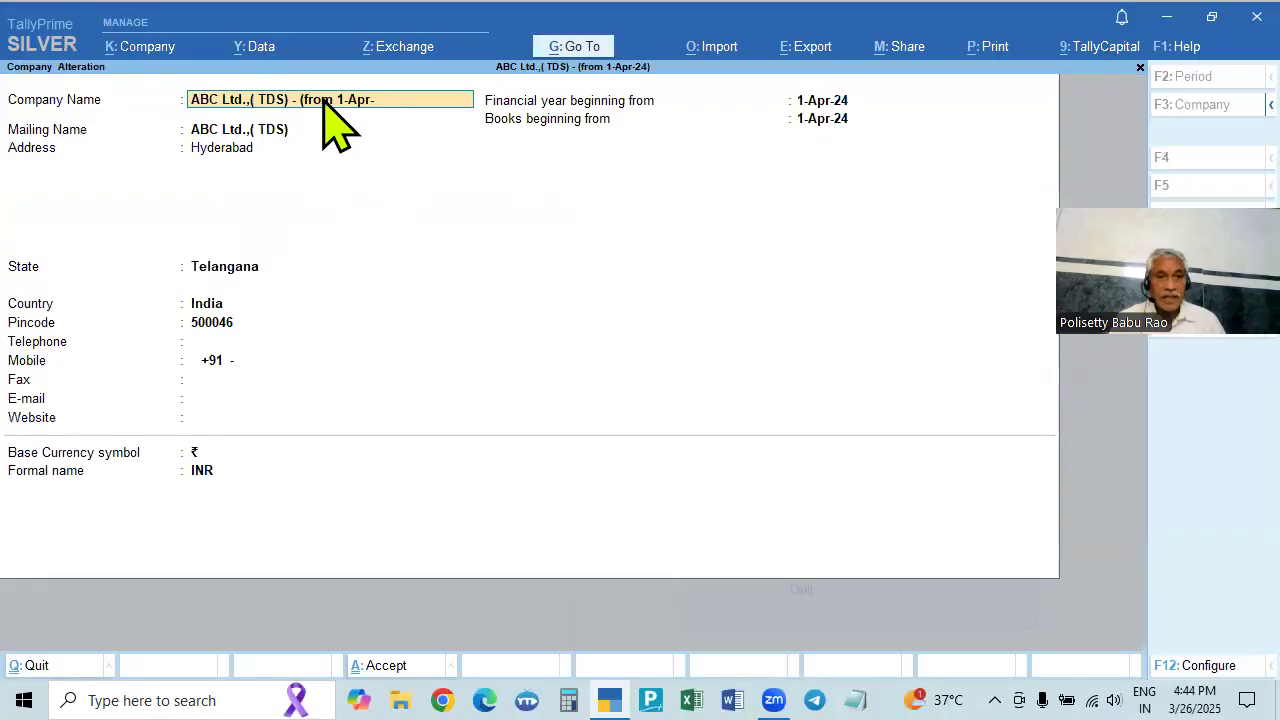
key(BackSpace)
key(BackSpace)
key(BackSpace)
key(BackSpace)
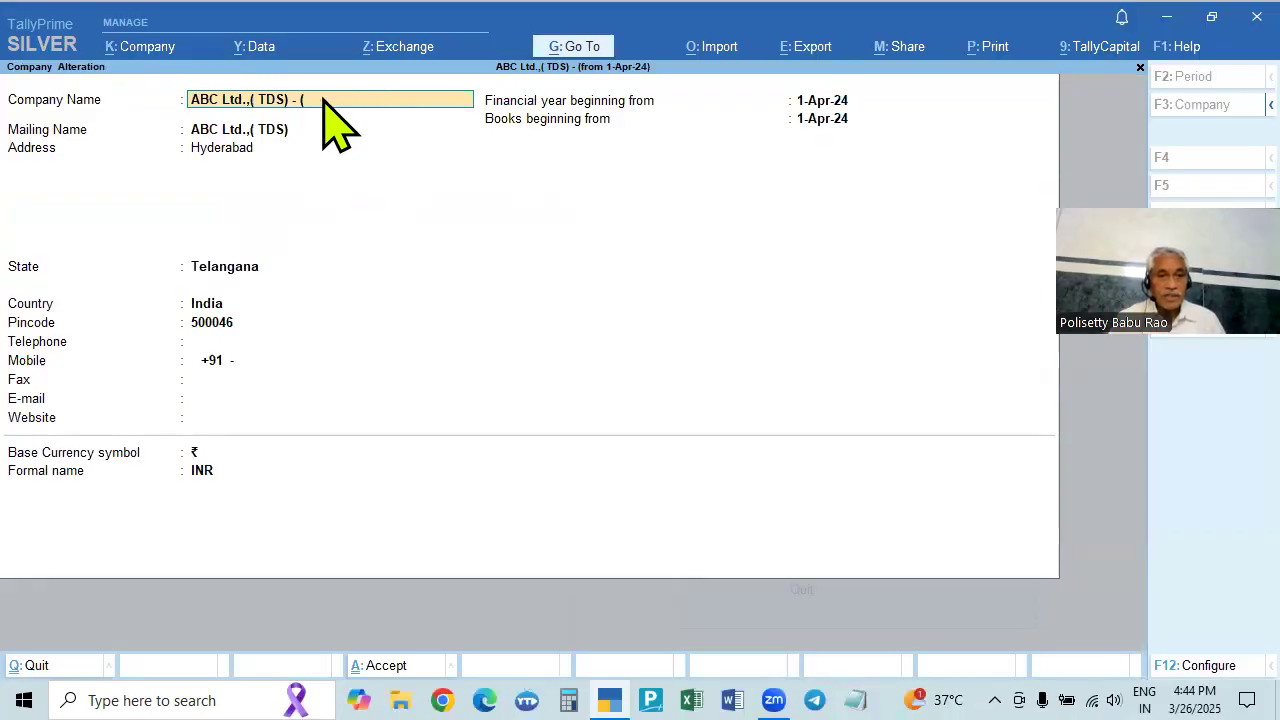
text((2)
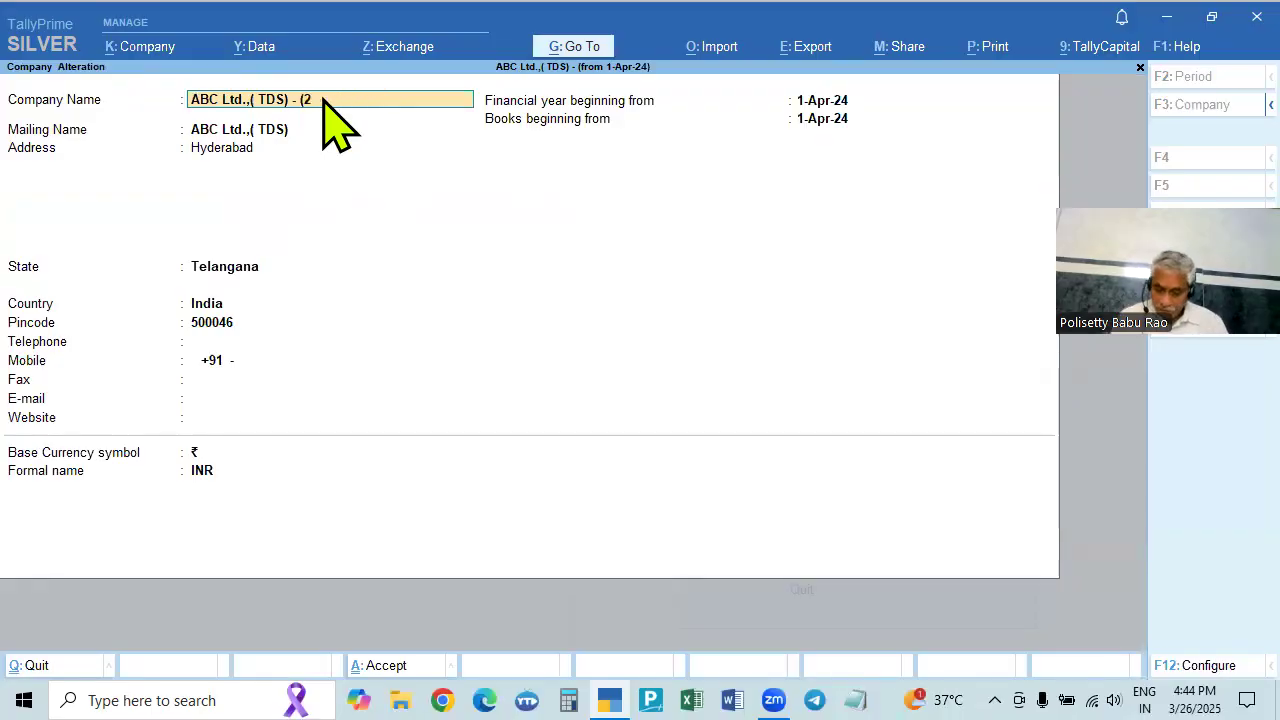
text(024-25))
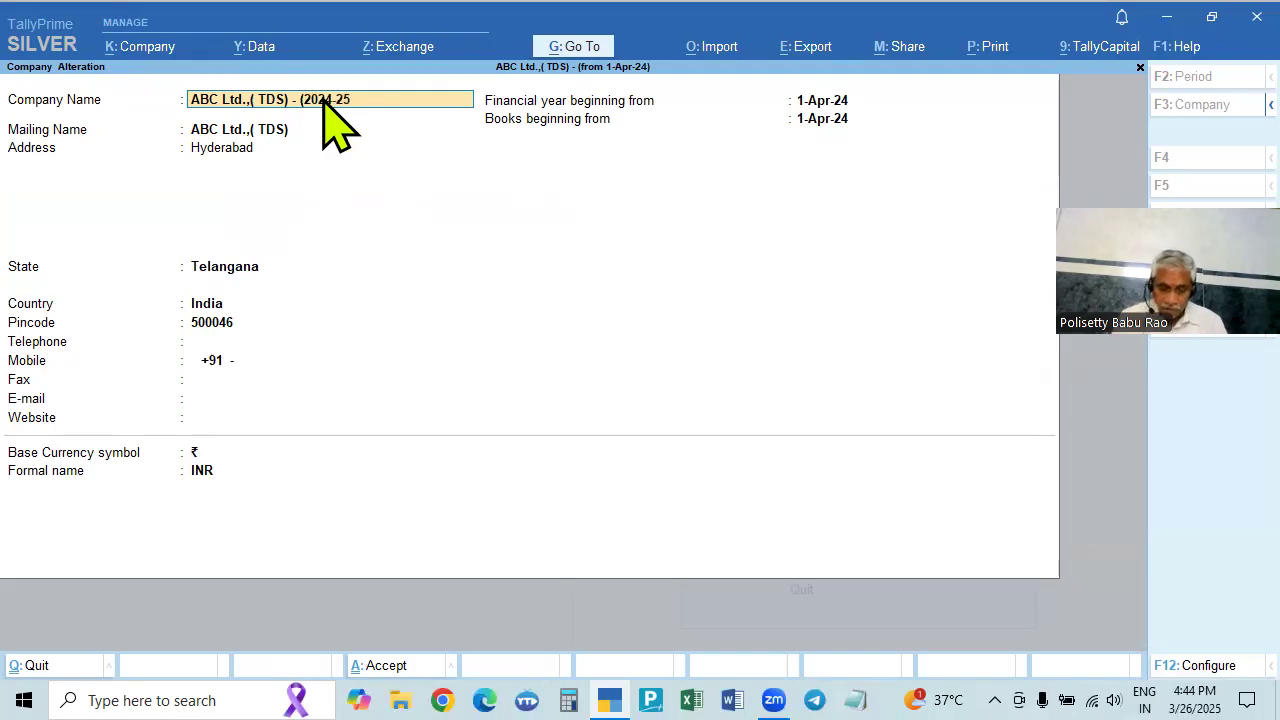
key(Return)
key(Return)
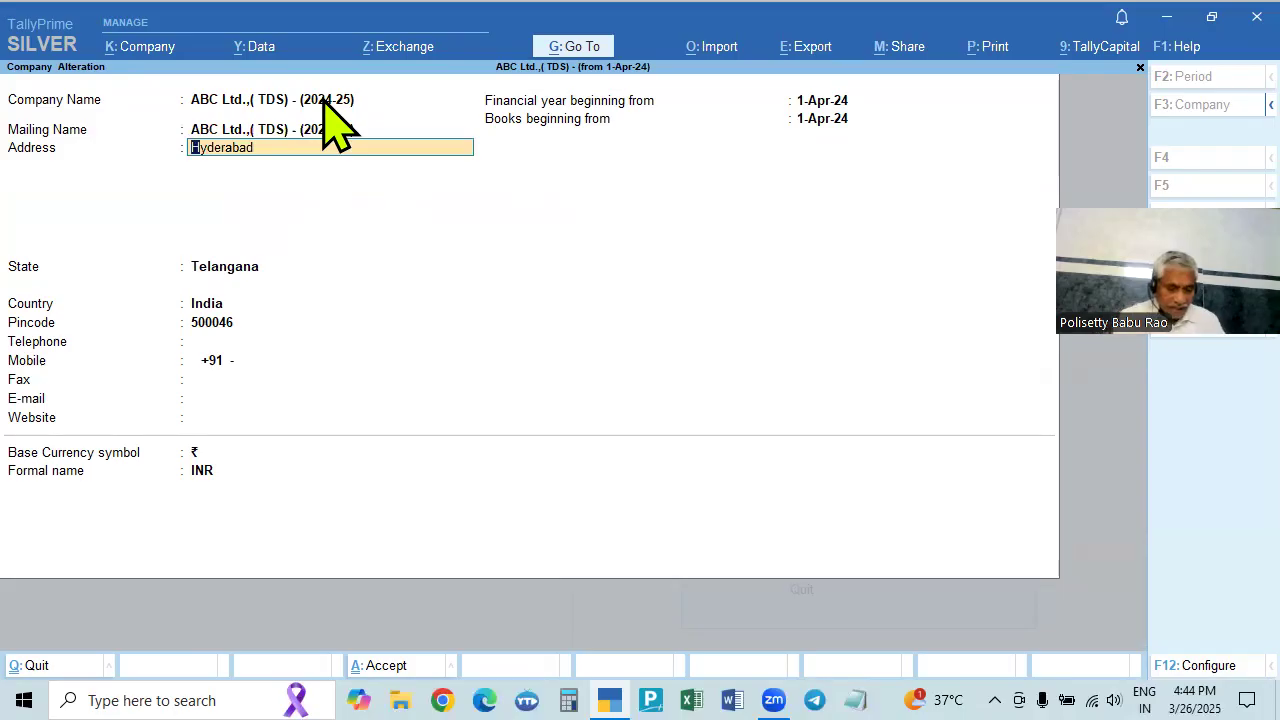
key(ctrl+a)
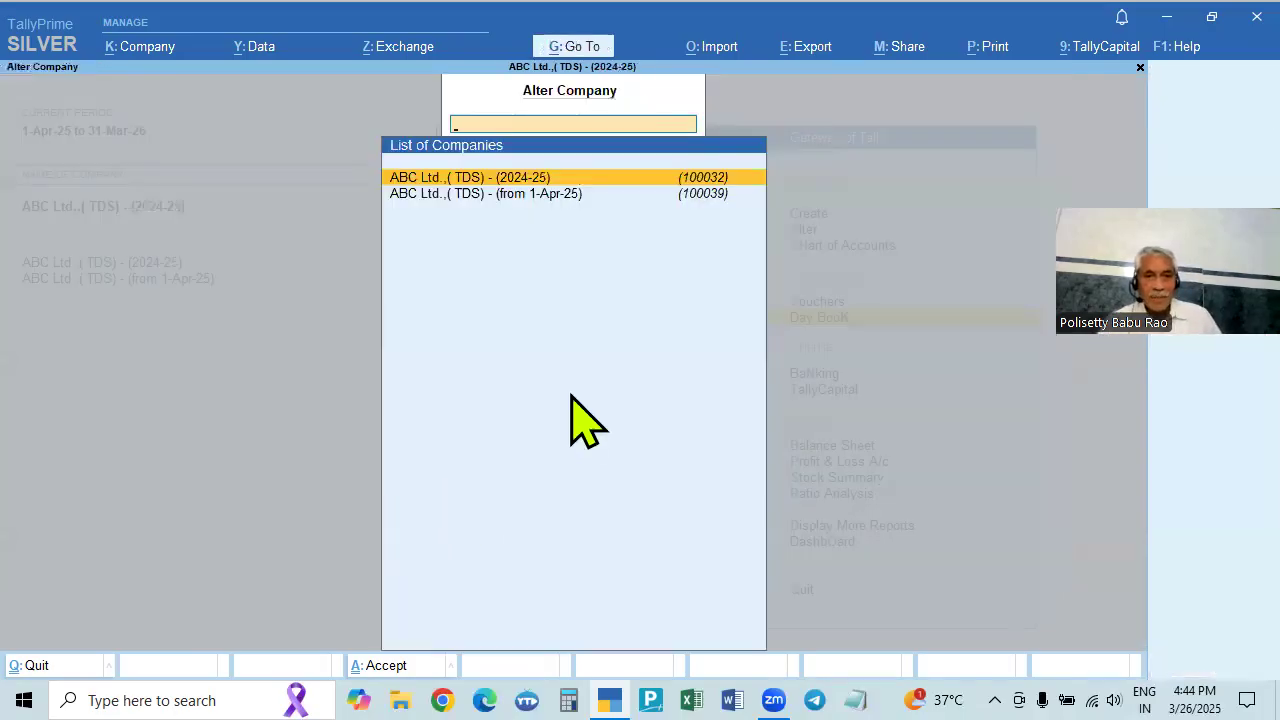
- Rename the company from 1-Apr-25 as ABC Ltd.,( TDS) - (2025-26), including its mailing name, save it and return to the Gateway of Tally
click(510, 202)
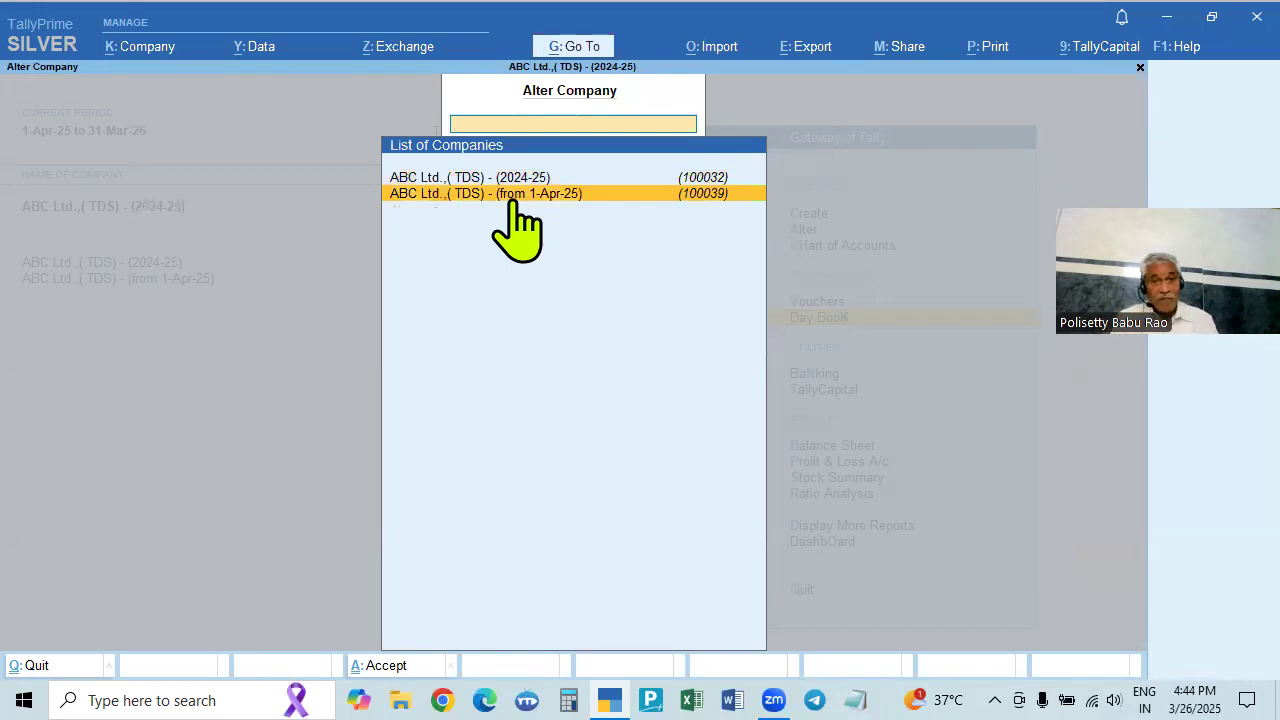
click(512, 200)
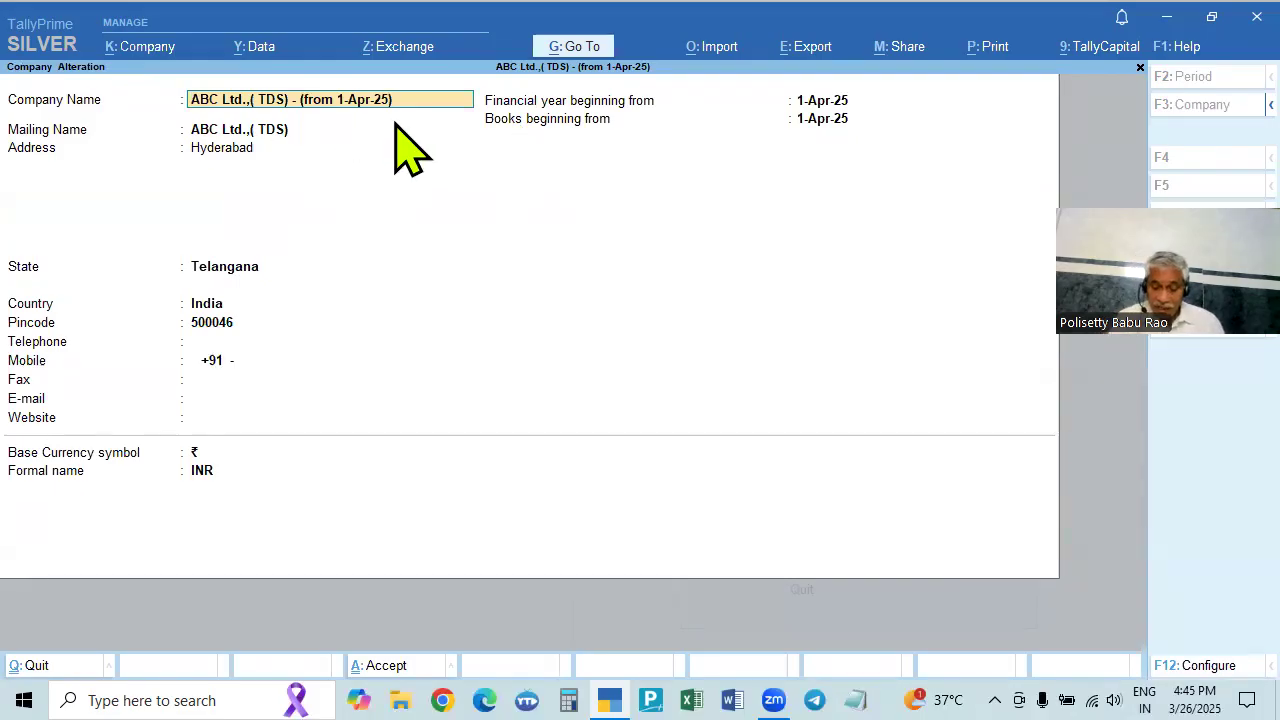
key(BackSpace)
key(BackSpace)
key(BackSpace)
key(BackSpace)
key(BackSpace)
key(BackSpace)
key(BackSpace)
key(BackSpace)
key(BackSpace)
key(BackSpace)
key(BackSpace)
key(BackSpace)
key(BackSpace)
key(BackSpace)
text(202)
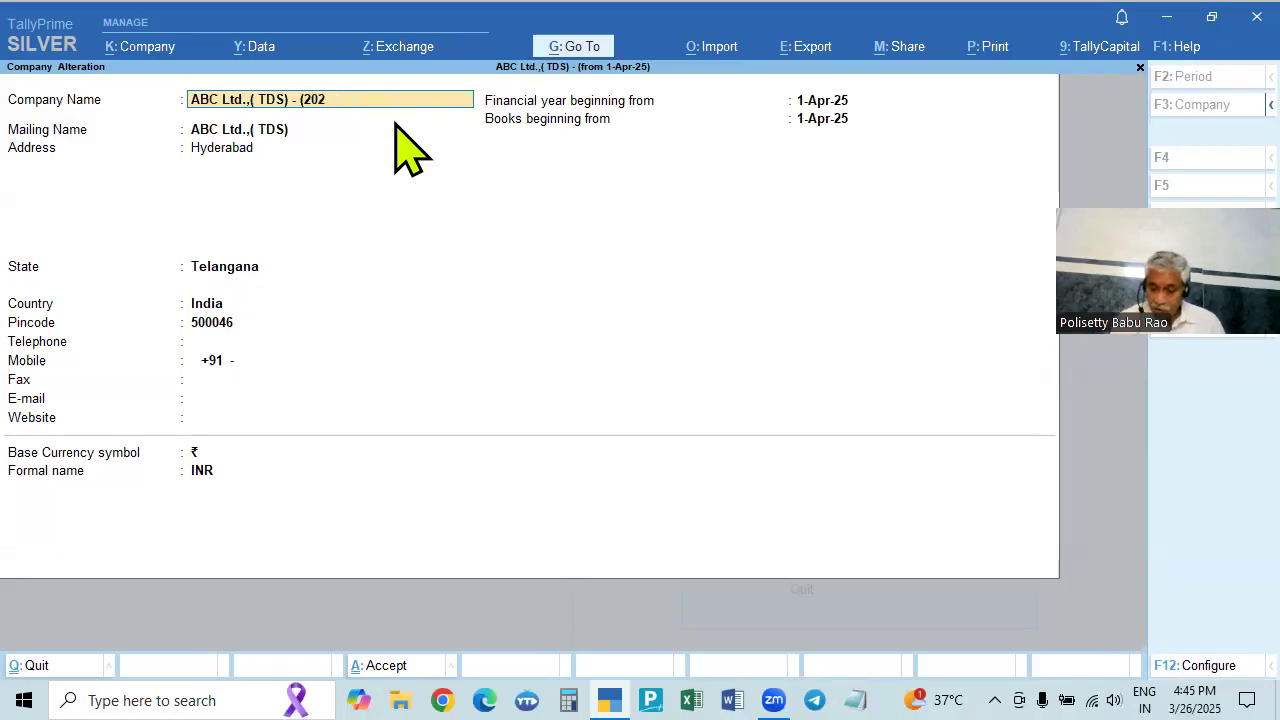
text(5-26))
key(Return)
key(Return)
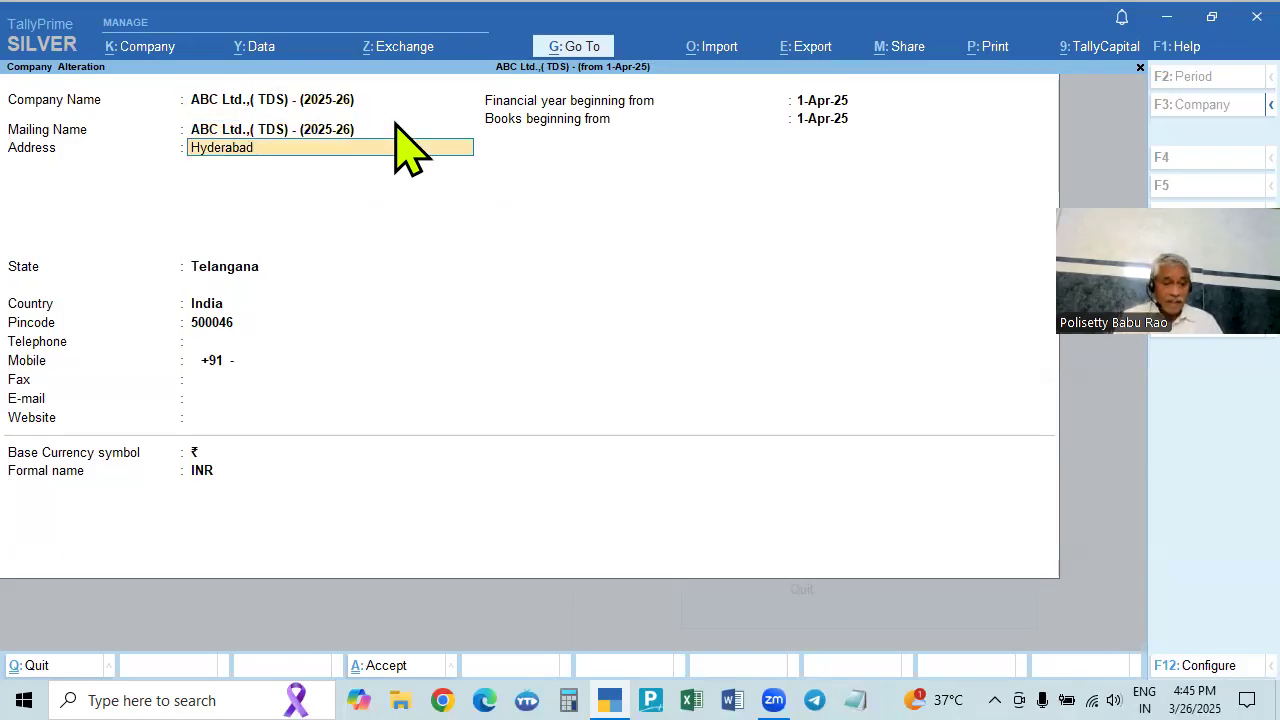
key(ctrl+a)
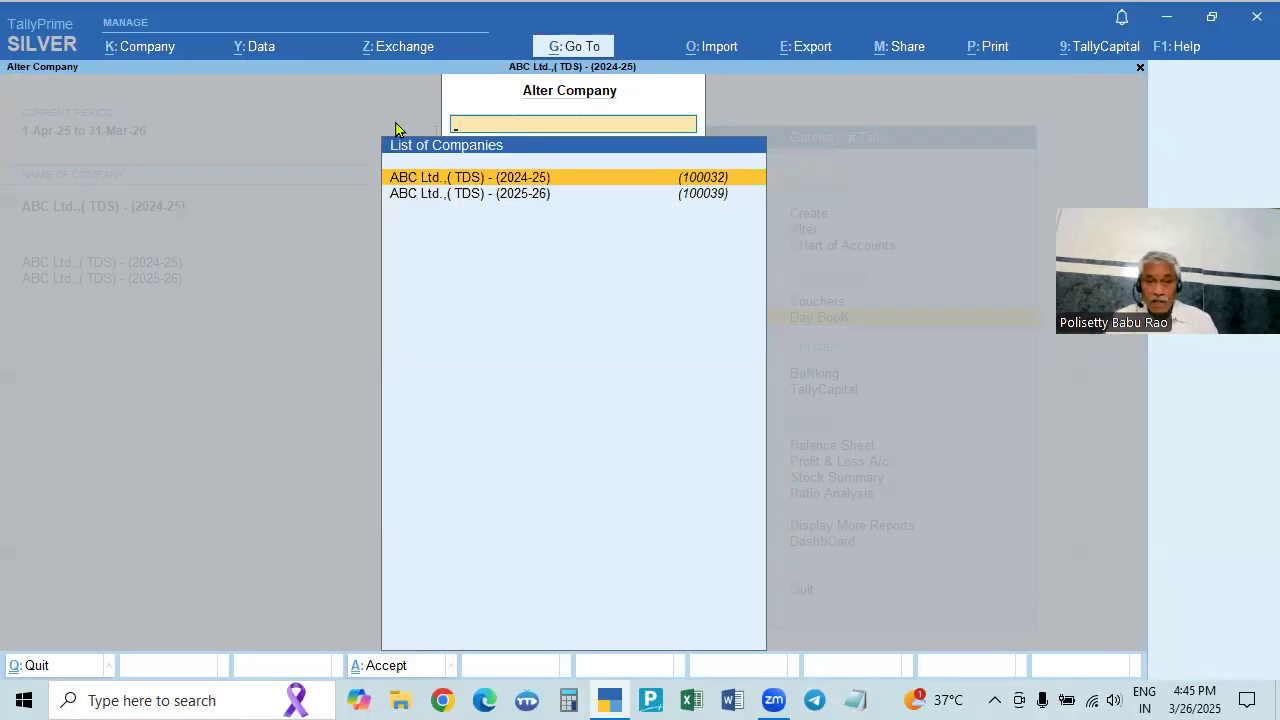
key(Escape)
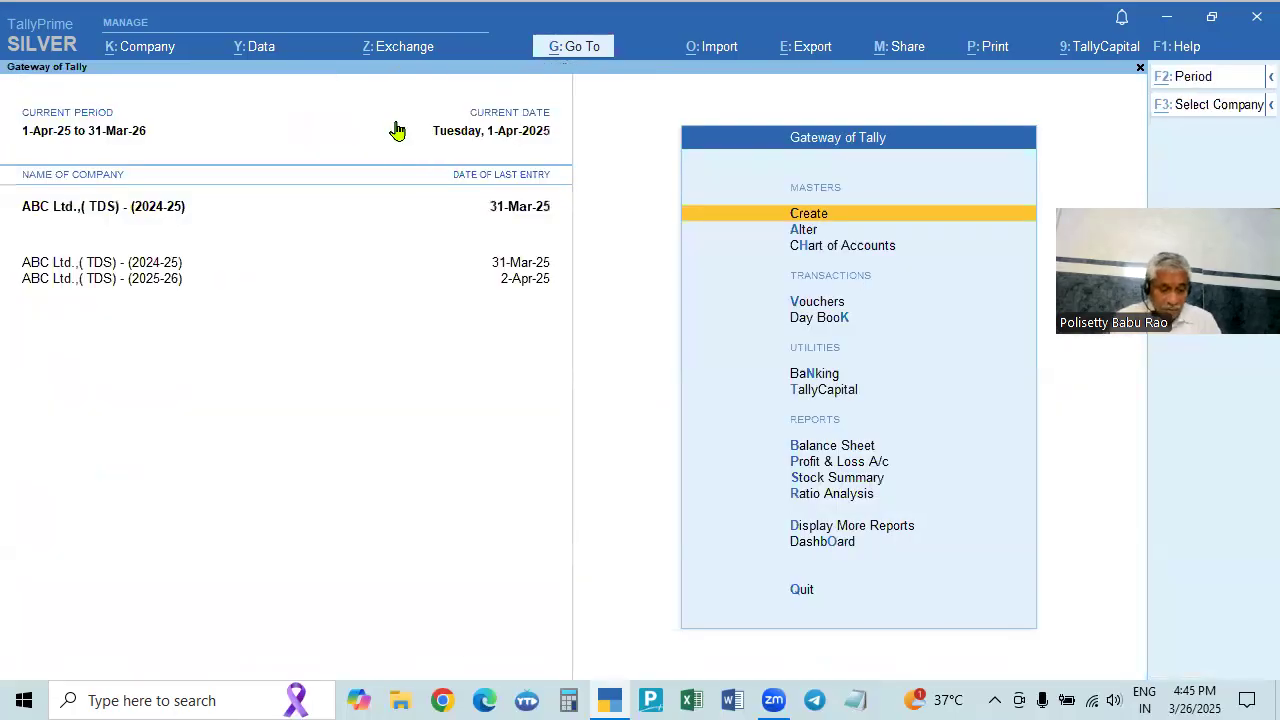
- Open the company selection list and check the periods of ABC Ltd.,( TDS) - (2024-25) and ABC Ltd.,( TDS) - (2025-26)
key(F3)
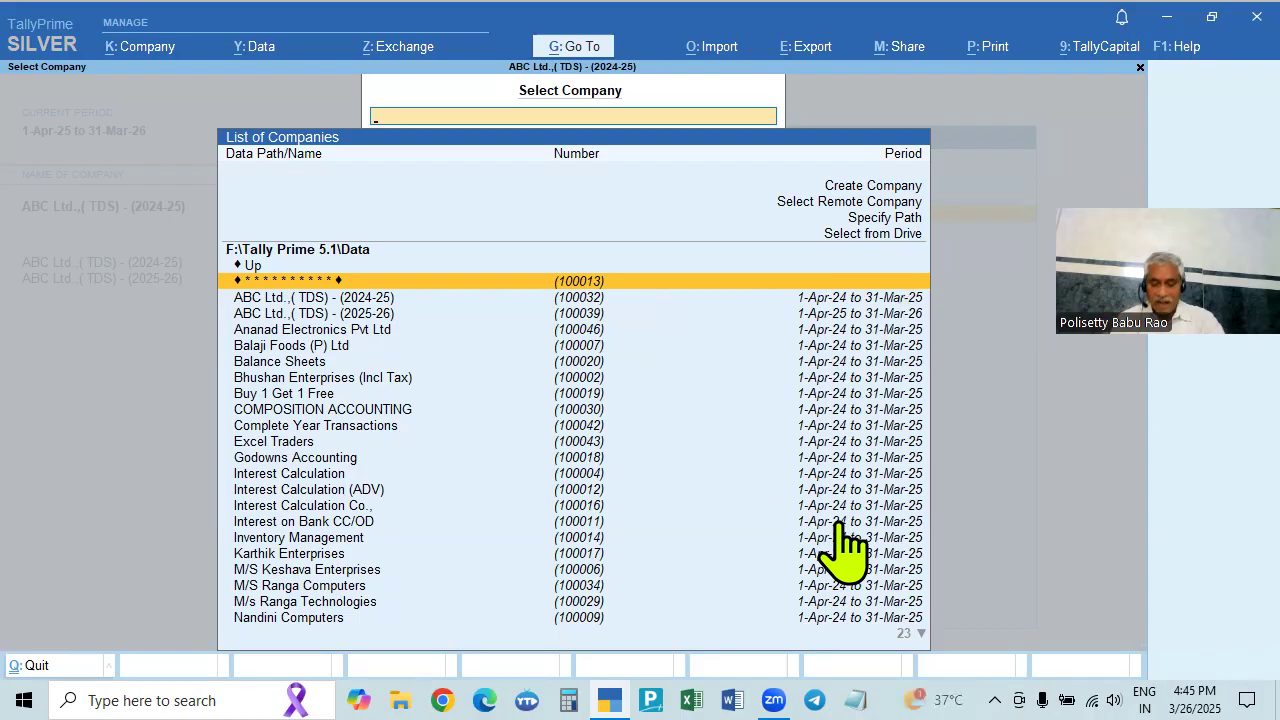
key(Down)
key(Down)
key(Up)
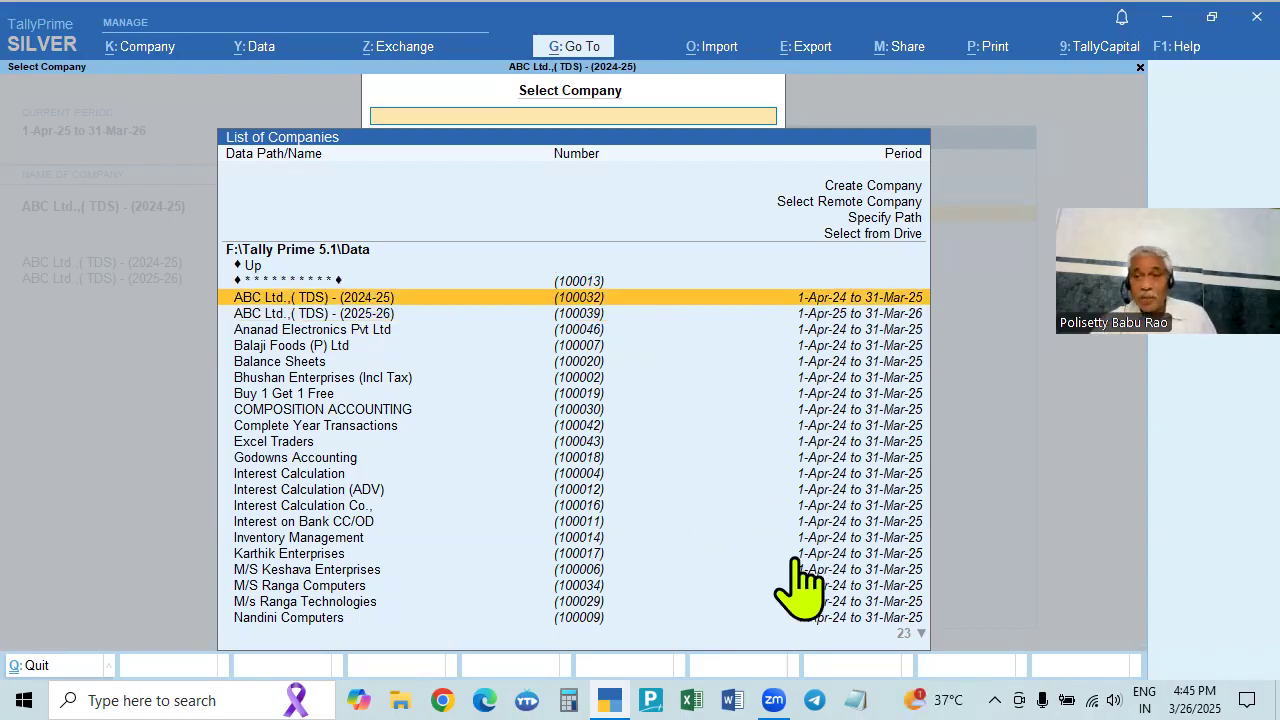
key(Down)
key(Return)
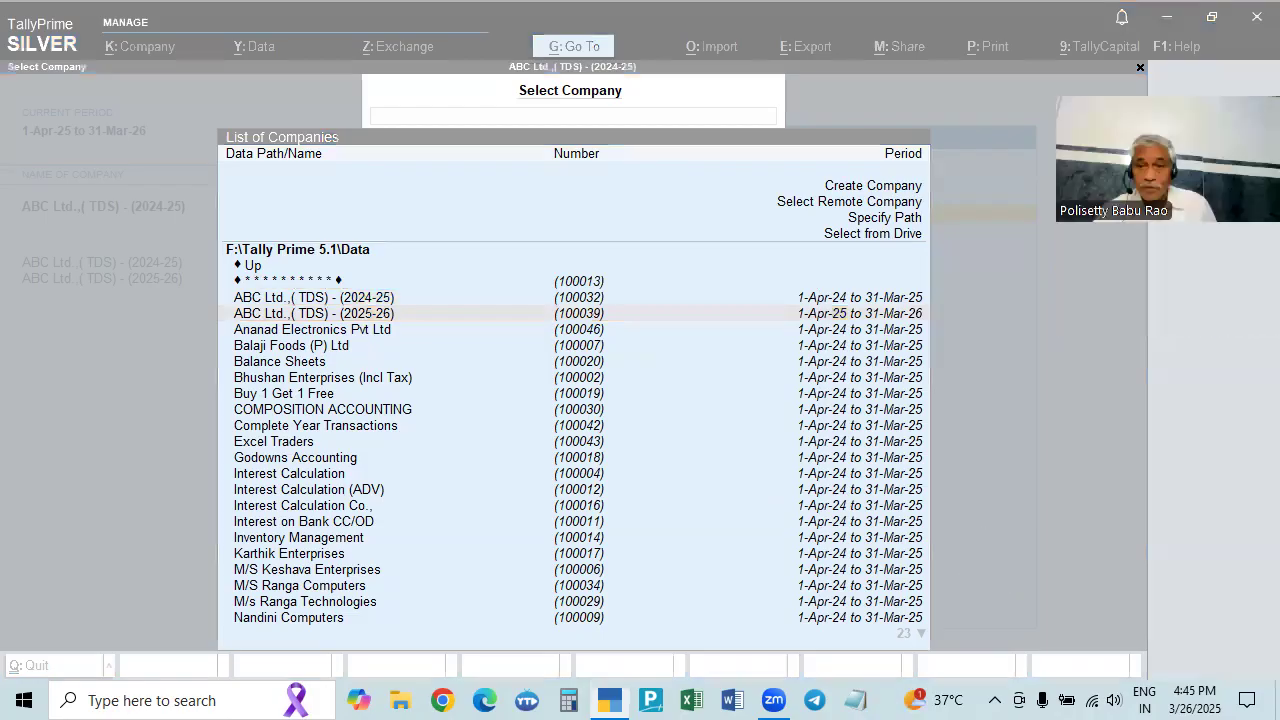
click(1110, 350)
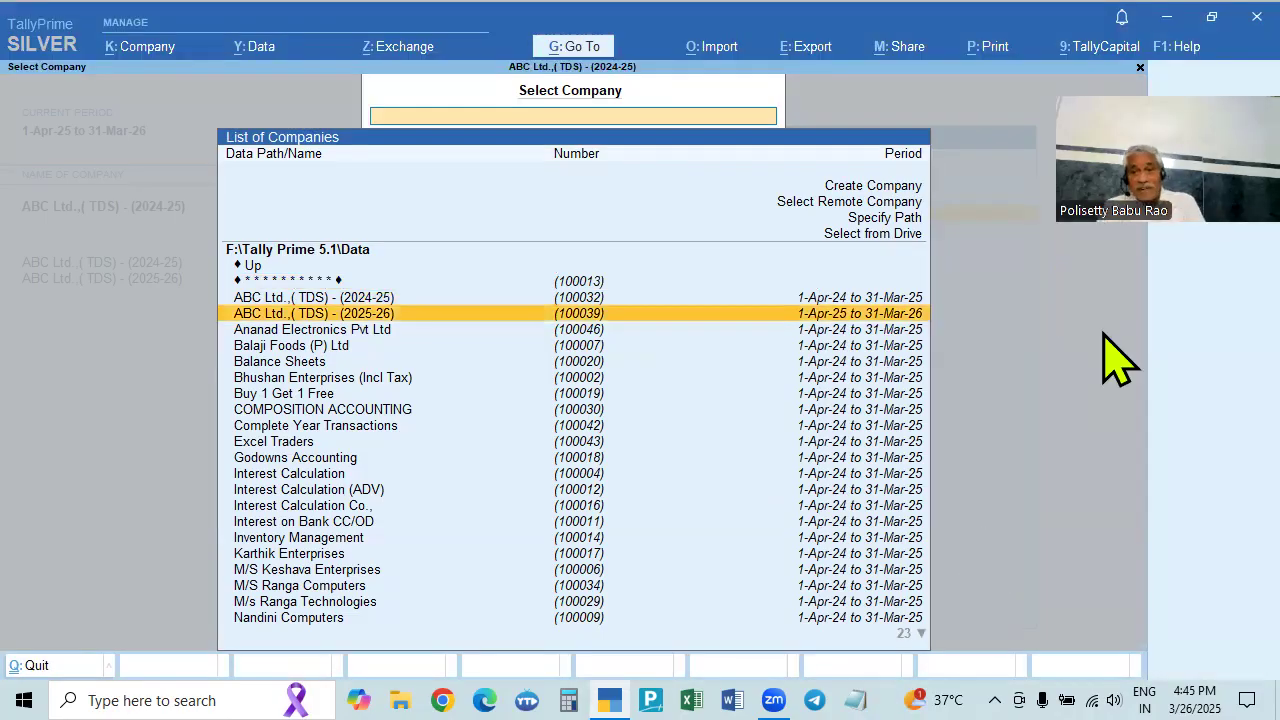